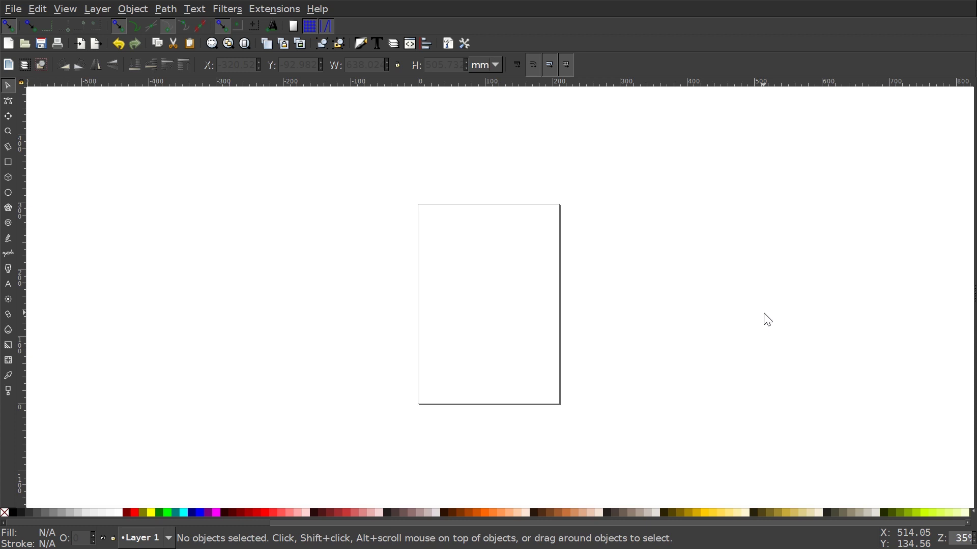
- Set the document's display units to px and turn off the page border in Document Properties
drag(702, 307, 684, 299)
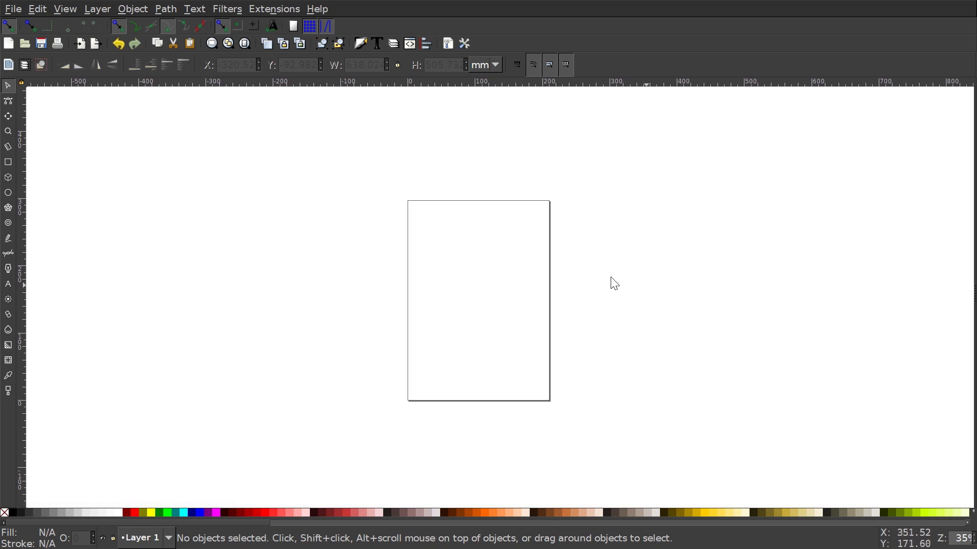
click(11, 10)
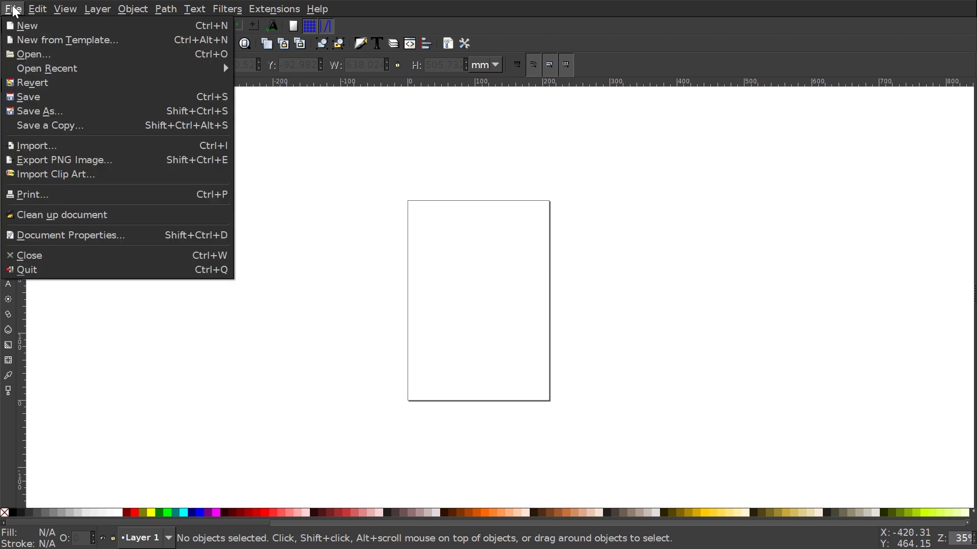
click(70, 237)
drag(715, 14, 666, 26)
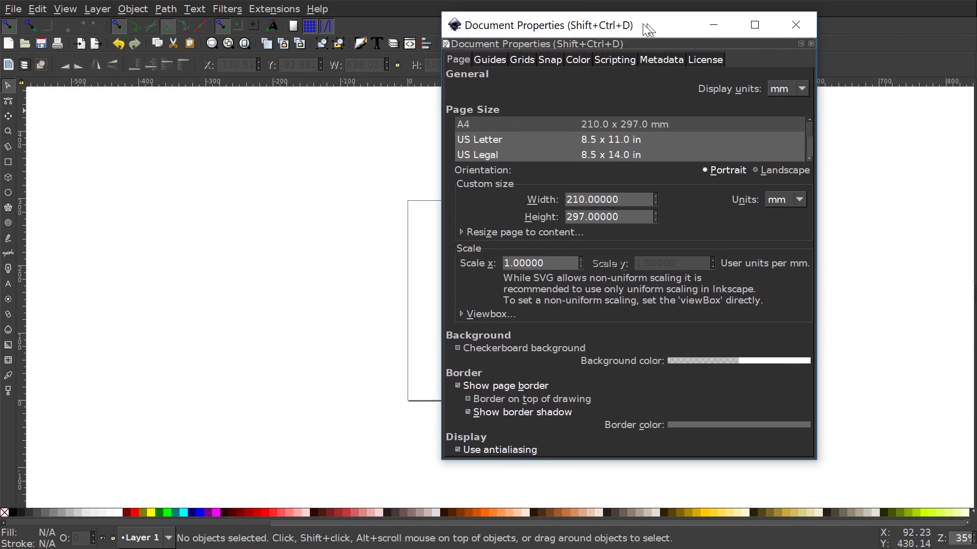
click(774, 85)
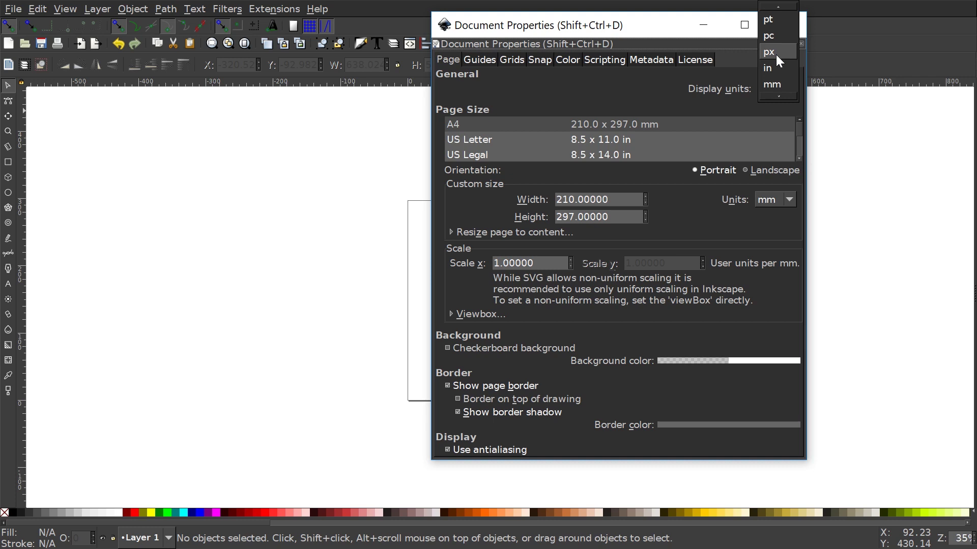
click(776, 54)
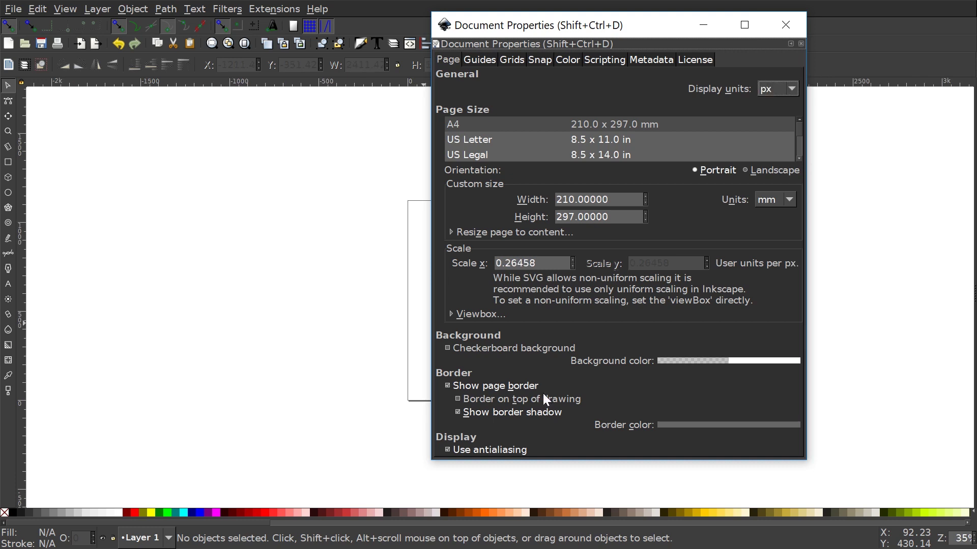
click(466, 385)
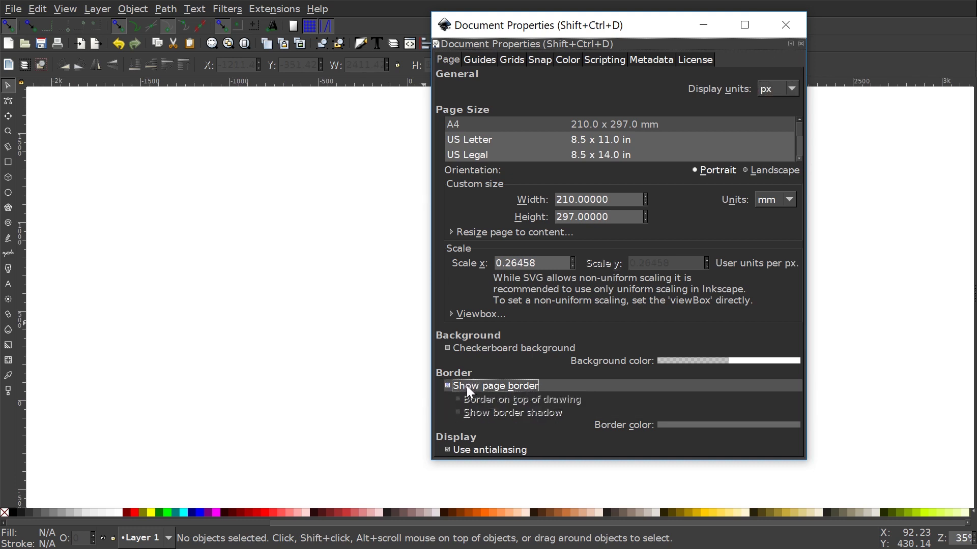
click(785, 26)
- Set the canvas zoom to 1:1
click(64, 9)
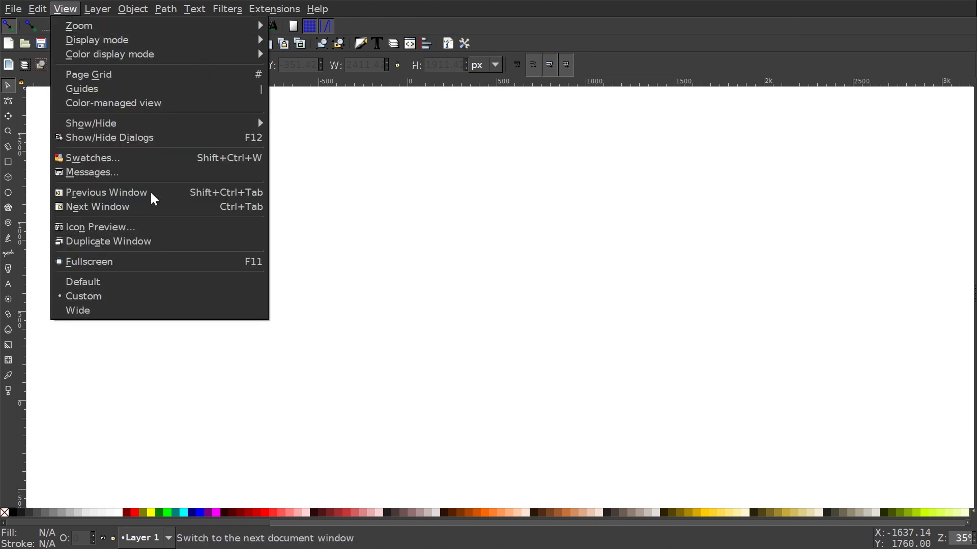
mouse_move(239, 26)
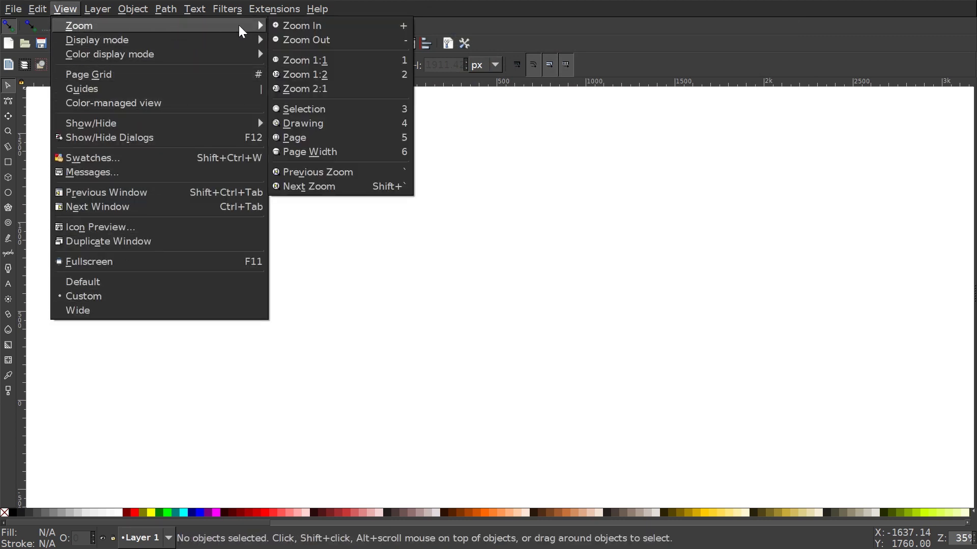
click(332, 60)
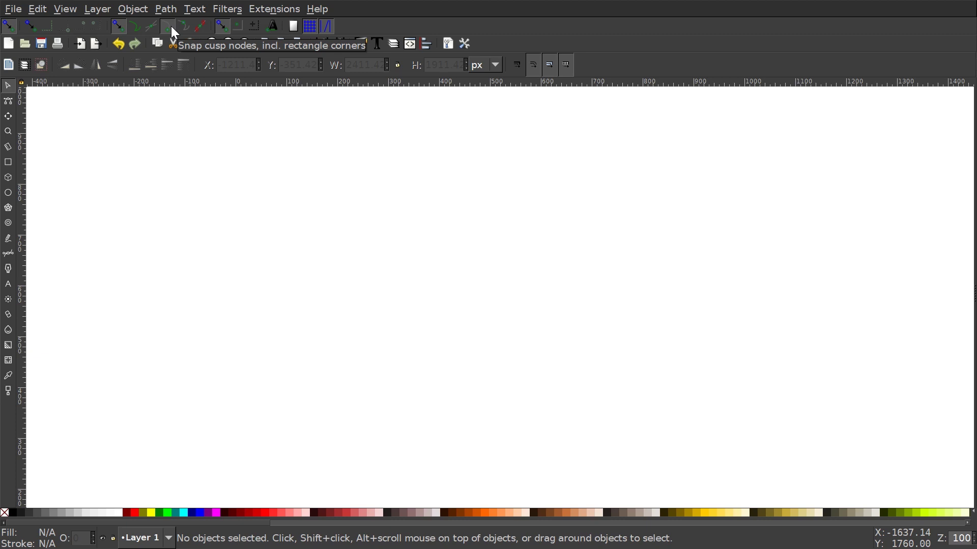
- Open the Align and Distribute settings with alignment relative to Last selected, and open the Fill and Stroke settings
click(426, 45)
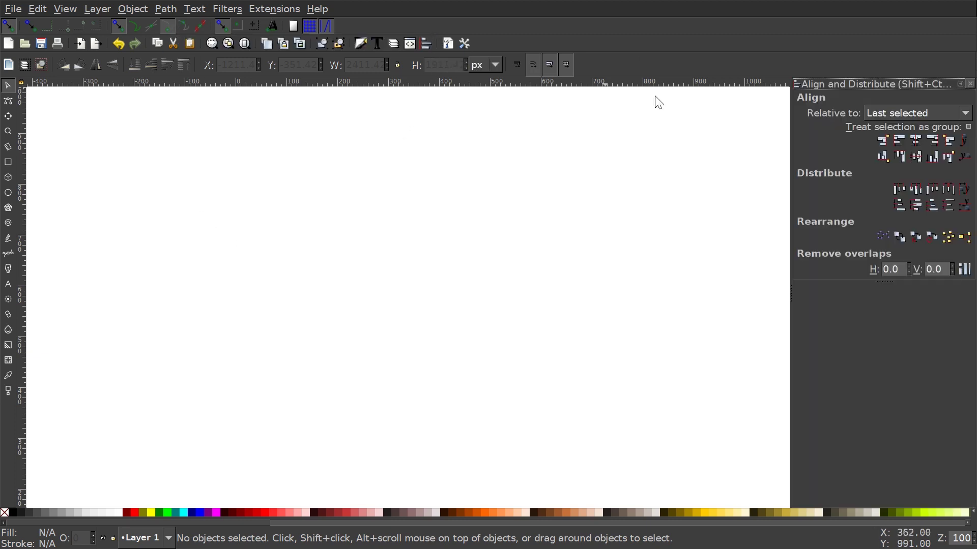
click(907, 116)
click(901, 114)
click(360, 45)
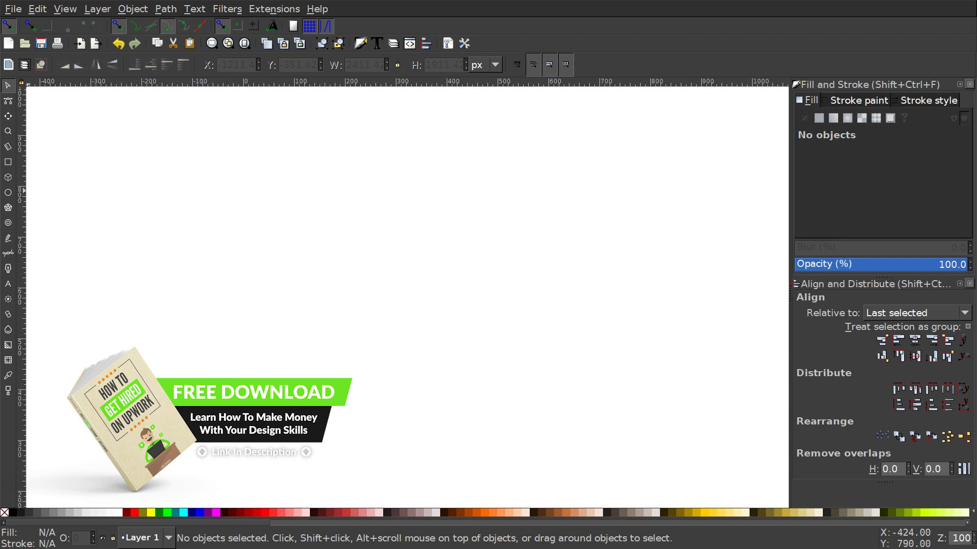
- Draw a square about 248 px wide with a bright green 00ff00 fill and about 48% opacity
key(r)
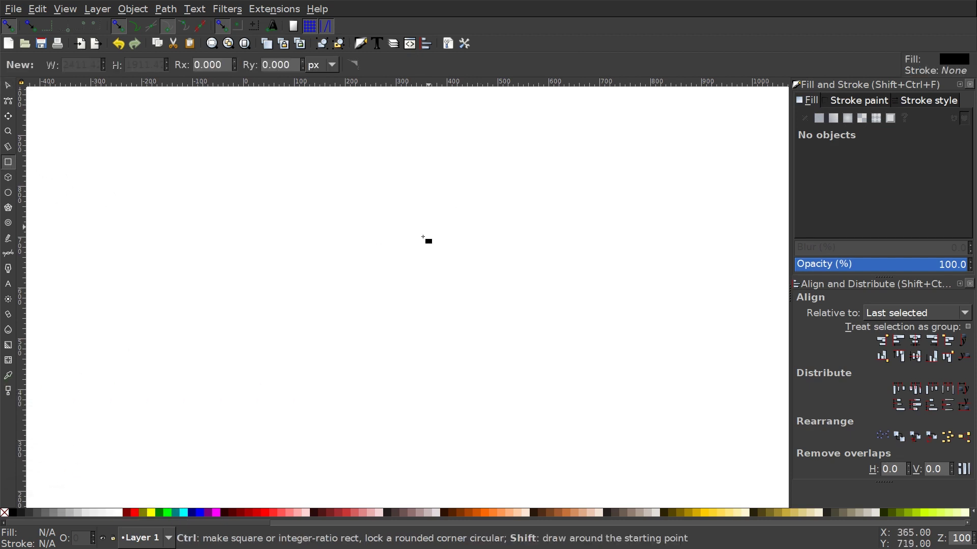
mouse_move(386, 254)
mouse_down()
mouse_move(473, 318)
mouse_move(476, 342)
mouse_move(451, 322)
mouse_up()
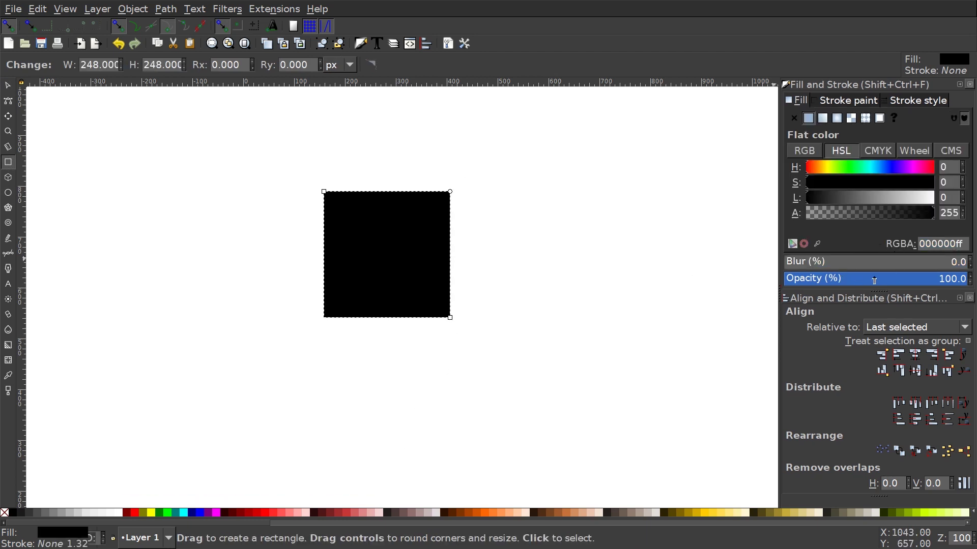
click(869, 280)
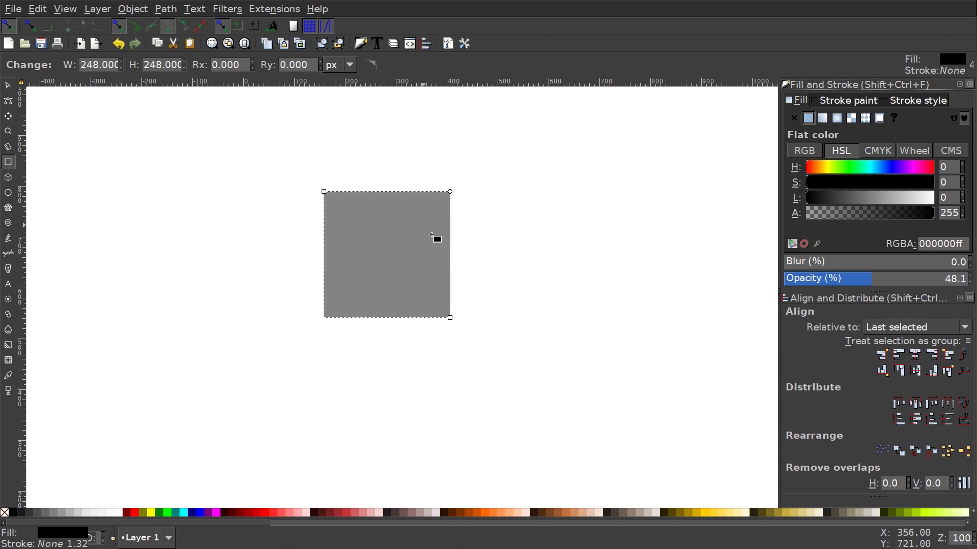
click(172, 514)
- Scale the green square up proportionally to about 540 x 540 px and place it at about X -1, Y 349
key(s)
drag(467, 239, 492, 244)
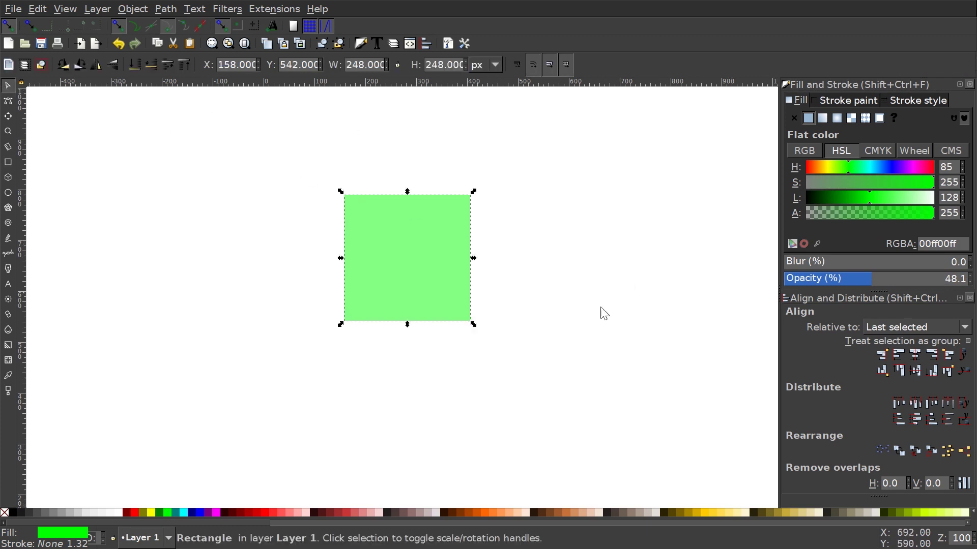
drag(474, 325, 576, 404)
drag(419, 165, 412, 199)
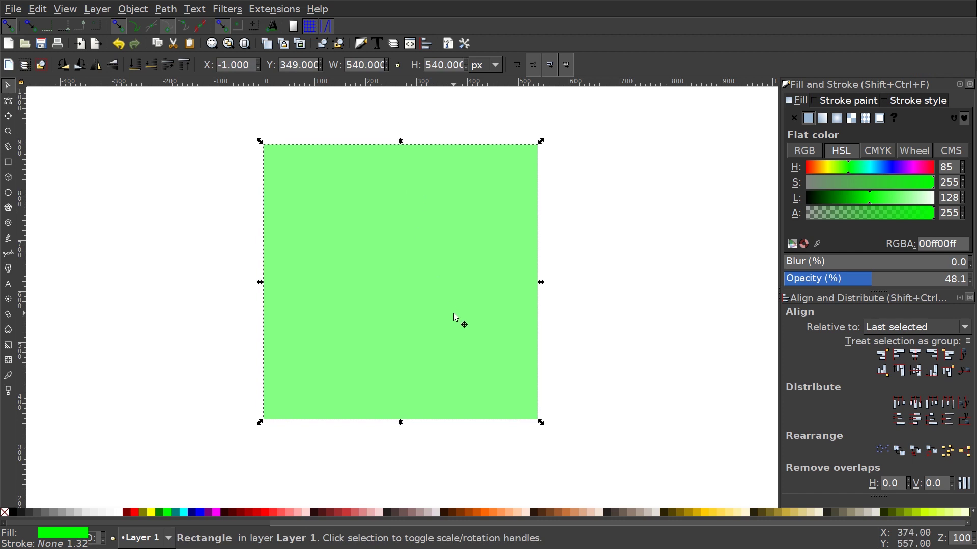
- Draw a straight horizontal Bezier line about 555 px long across the square's middle, extending slightly past both side edges
click(10, 259)
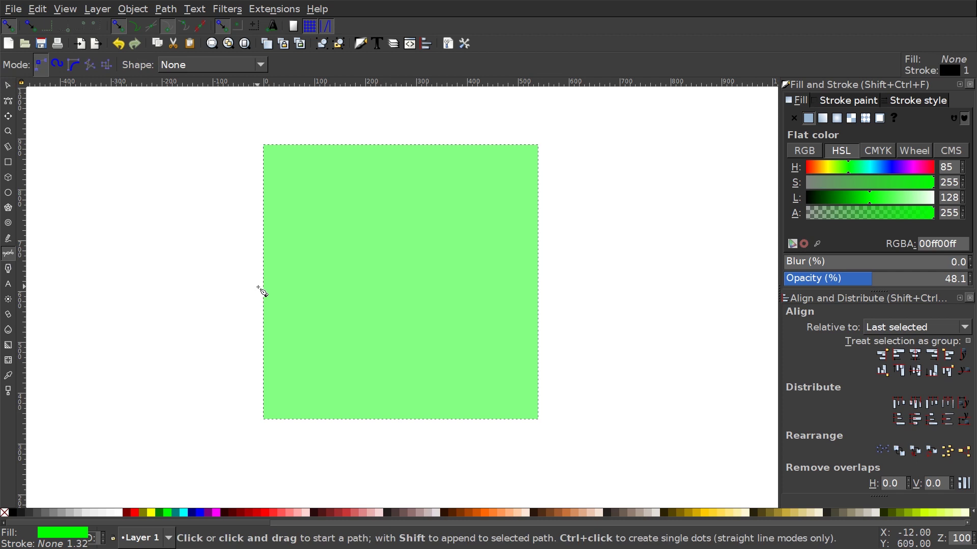
click(259, 288)
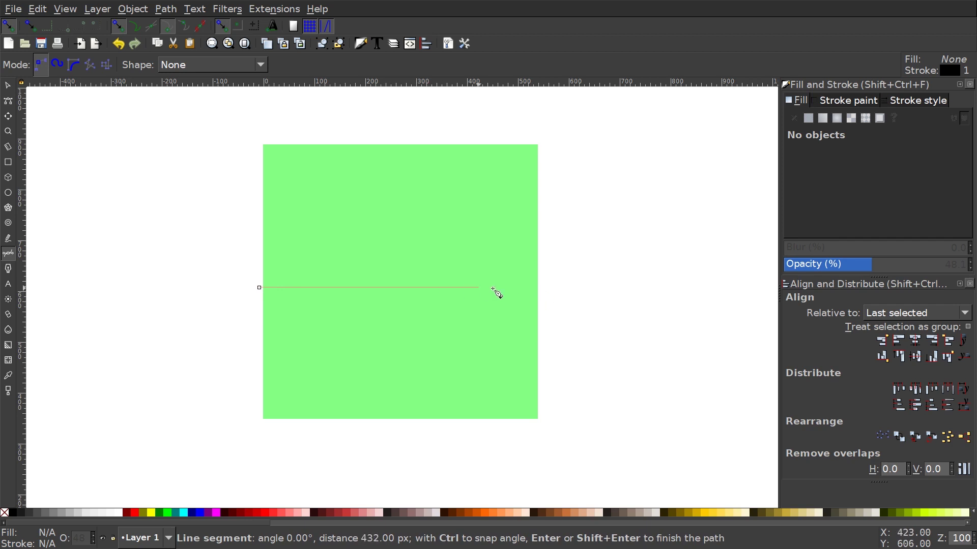
click(541, 288)
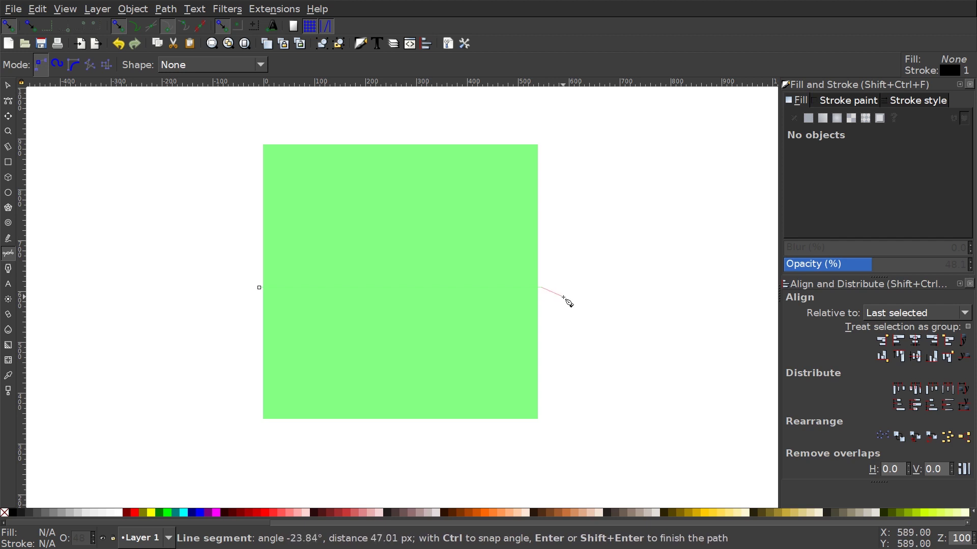
key(Return)
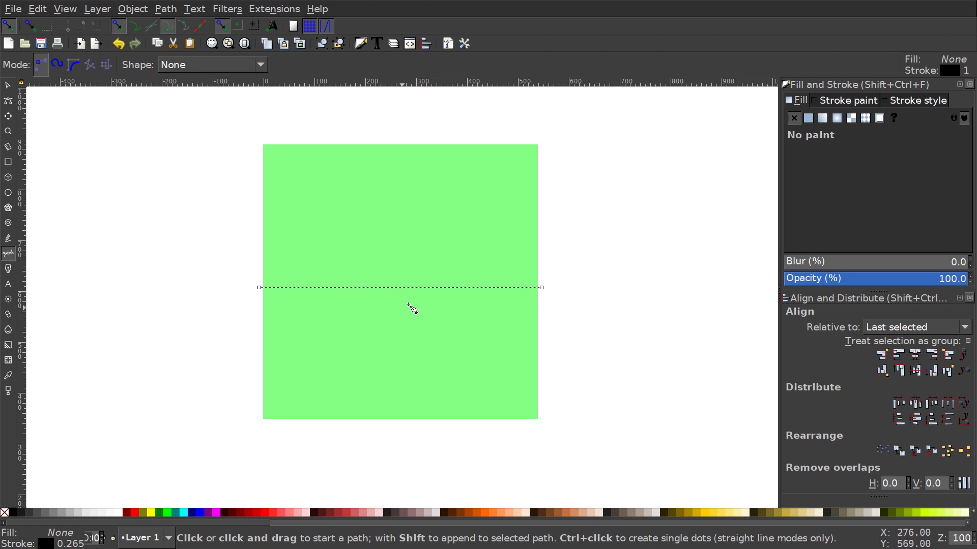
- Bend the line into a smooth S-shaped wave, rising in the left half and dipping in the right, by adjusting its node handles
scroll(330, 300, up, 2)
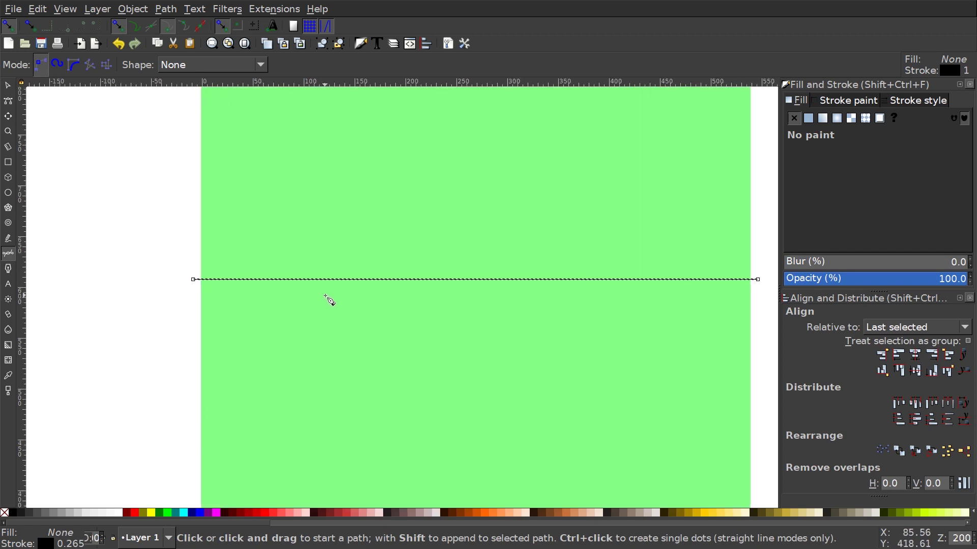
drag(322, 298, 236, 316)
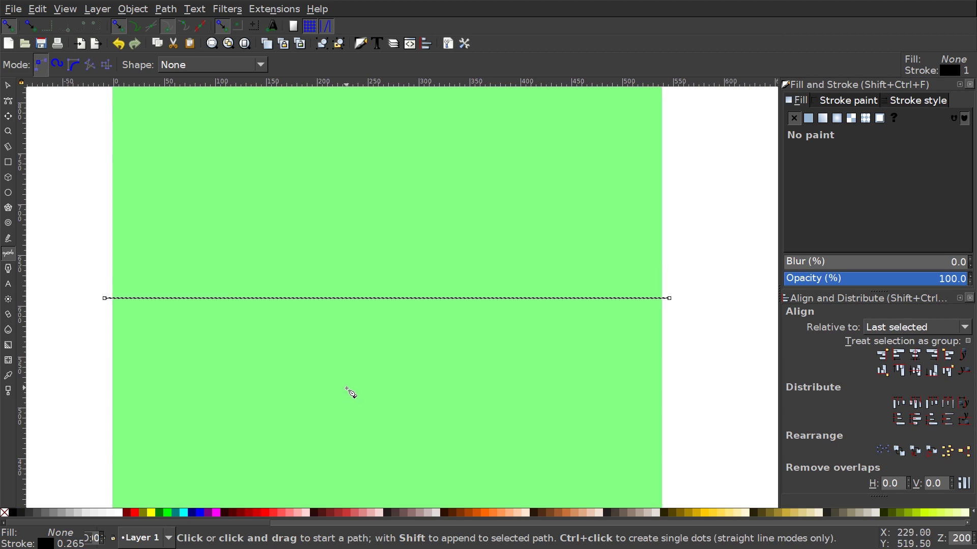
click(8, 101)
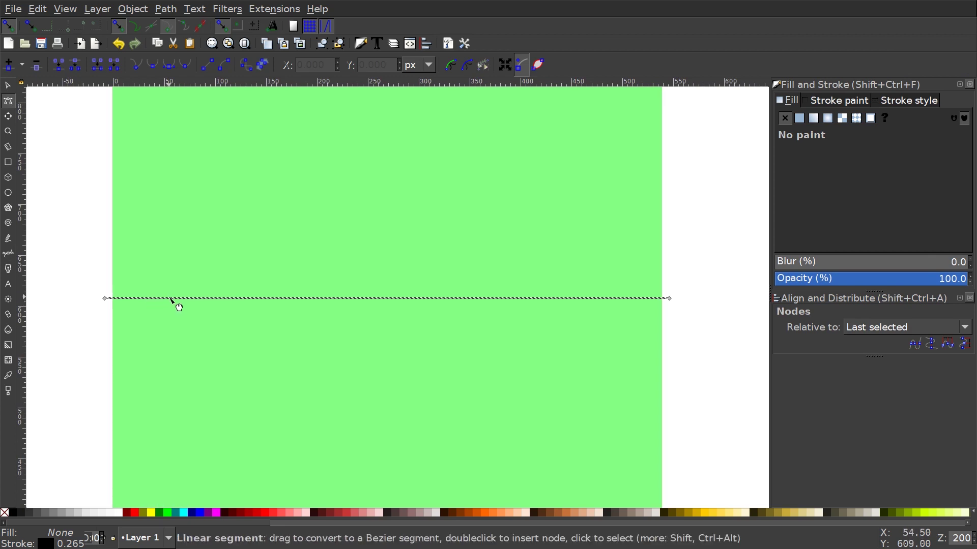
drag(197, 300, 157, 261)
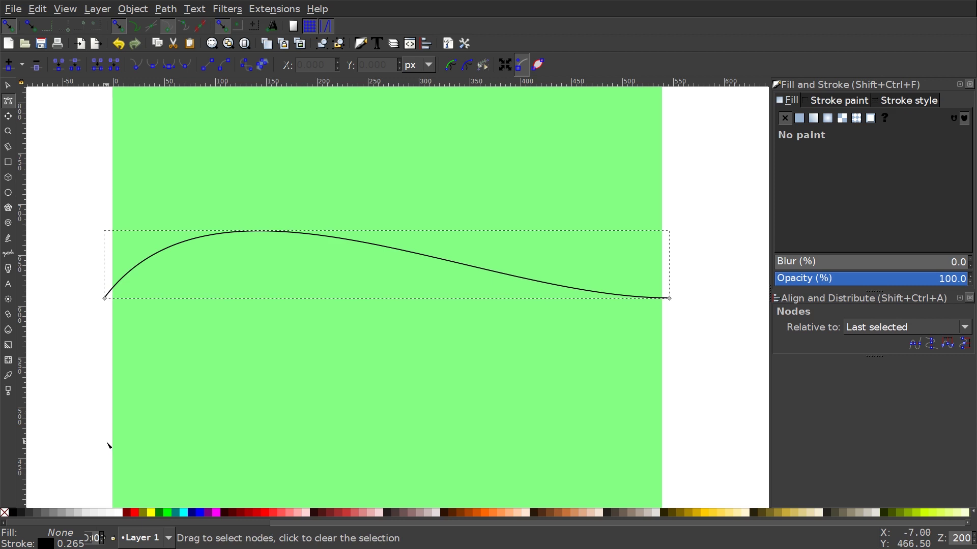
click(671, 299)
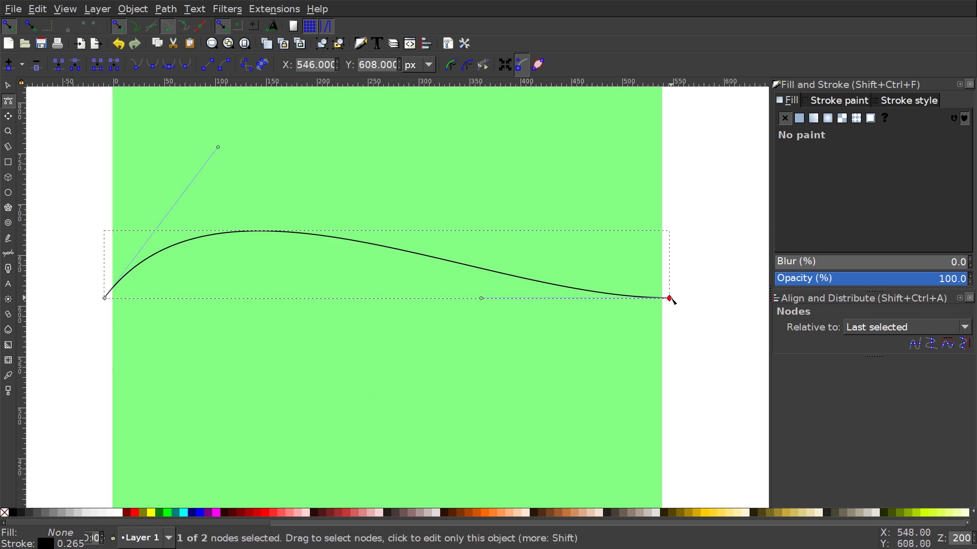
drag(481, 299, 463, 410)
drag(224, 151, 342, 176)
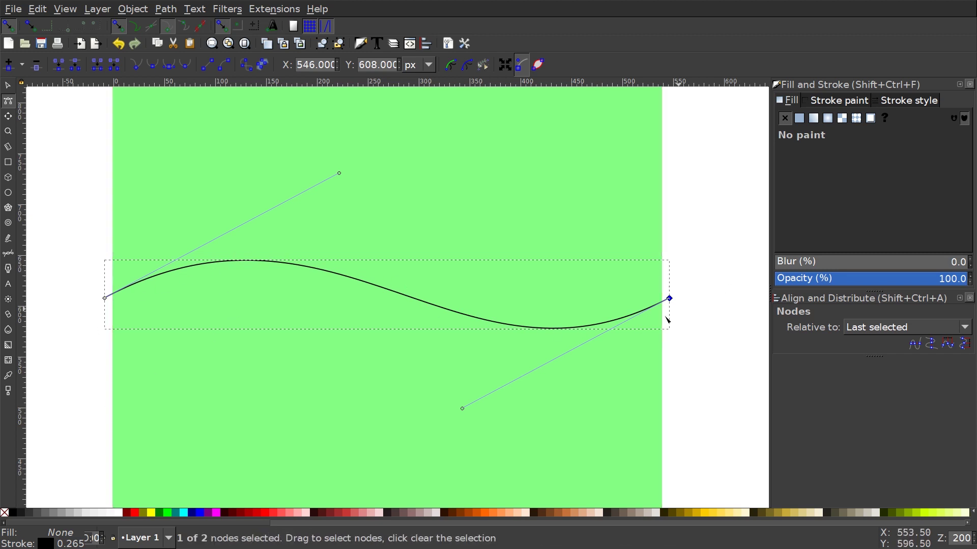
drag(340, 175, 349, 161)
drag(463, 410, 464, 436)
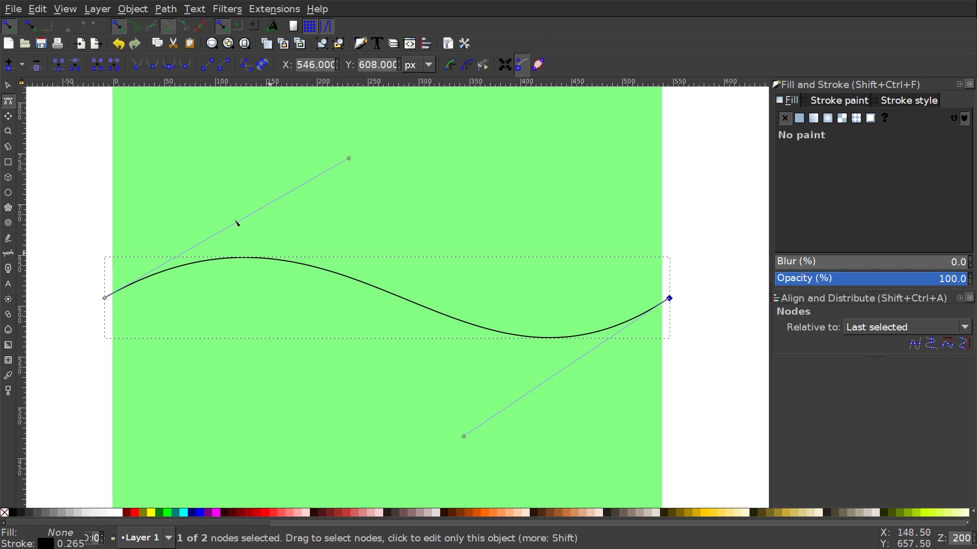
- Convert the wavy line's stroke to a path
click(163, 9)
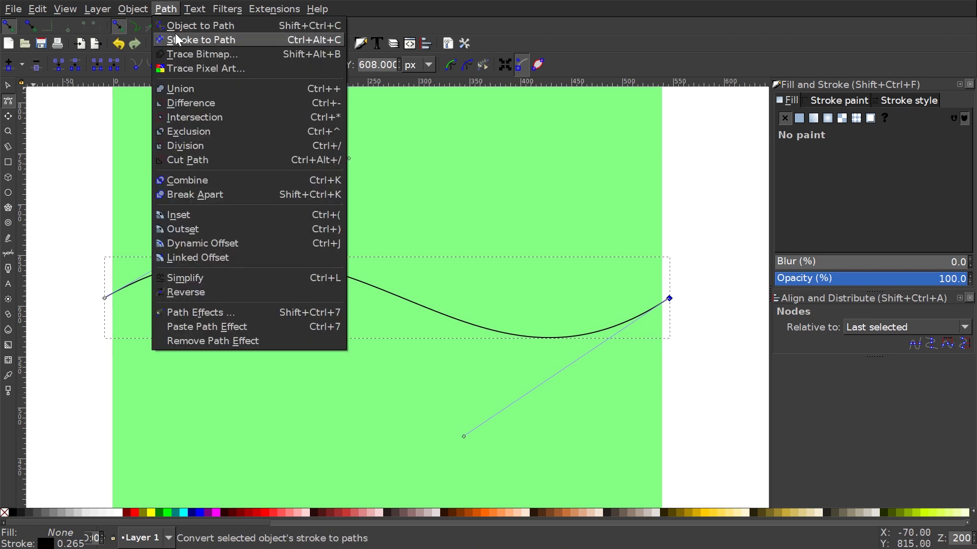
click(198, 40)
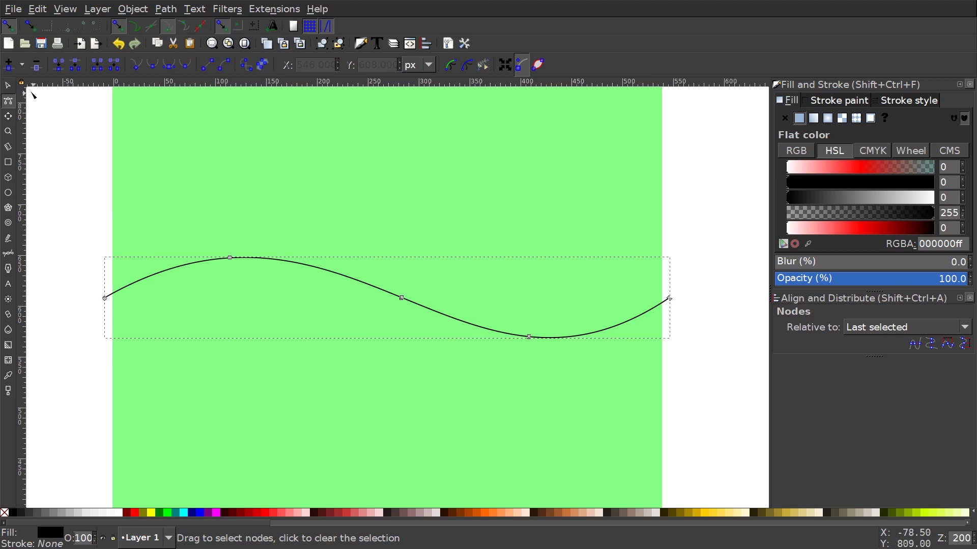
- Subtract the wavy path from the green square with Difference and break the result apart into separate pieces
click(8, 85)
key(shift)
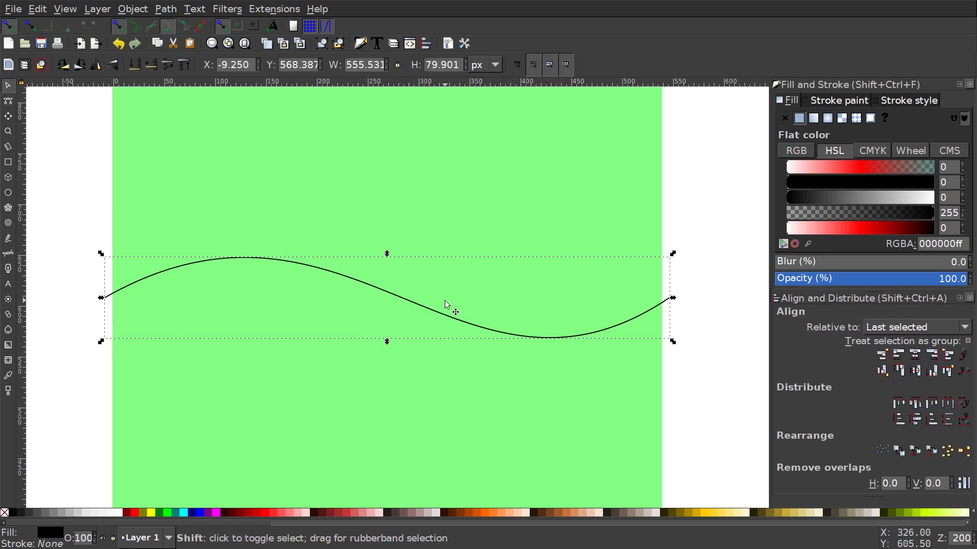
shift+click(365, 171)
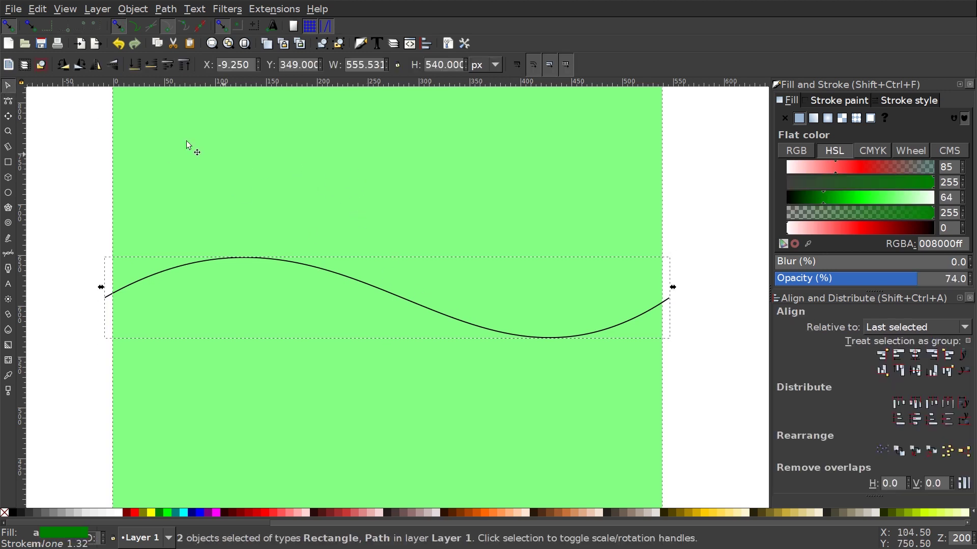
click(165, 10)
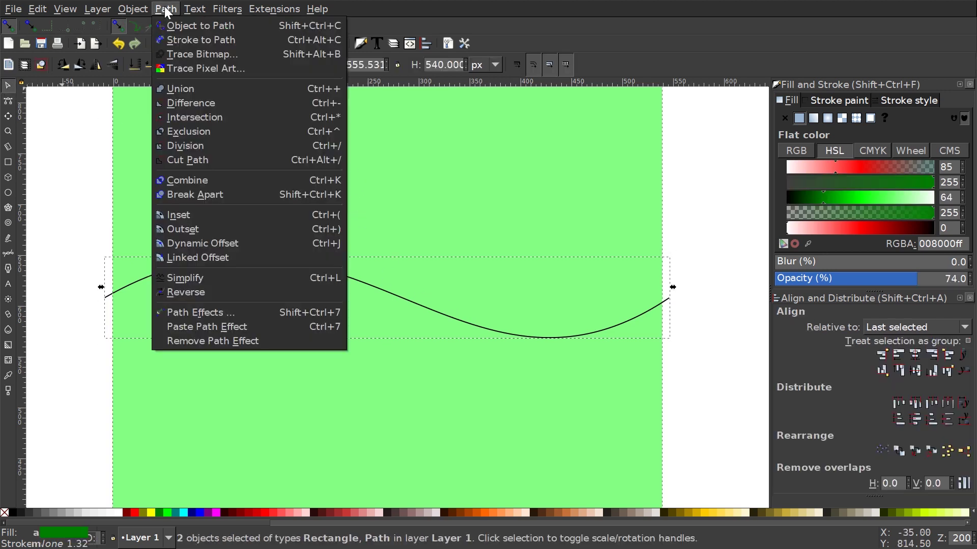
click(218, 103)
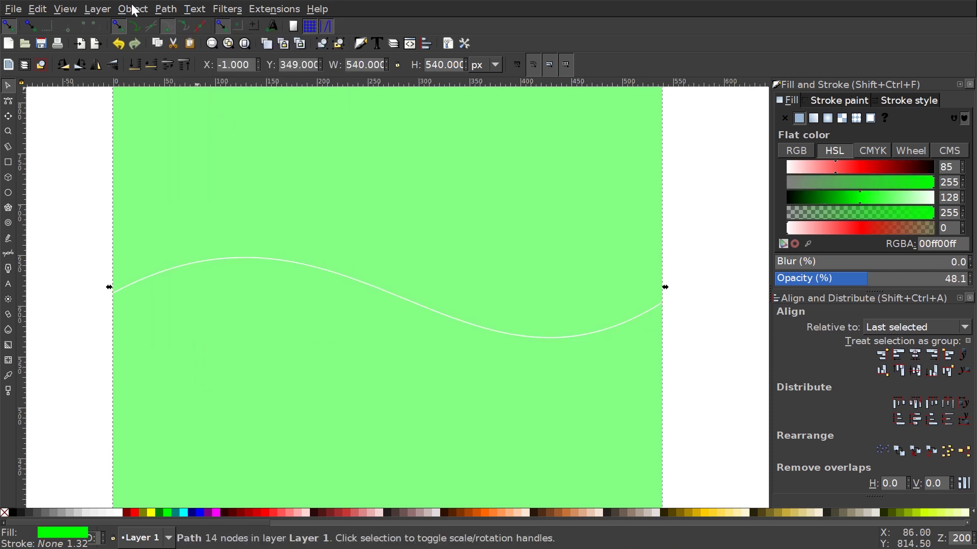
click(177, 10)
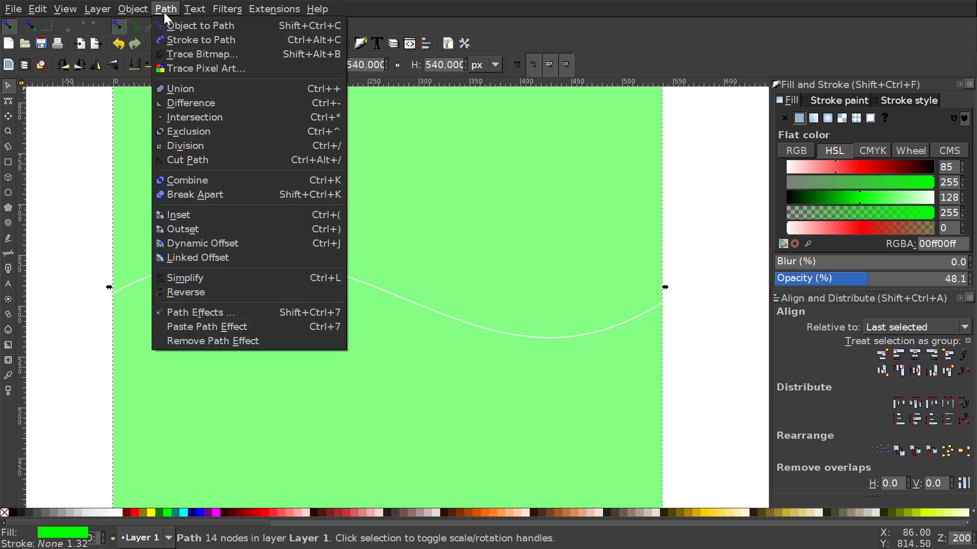
click(199, 195)
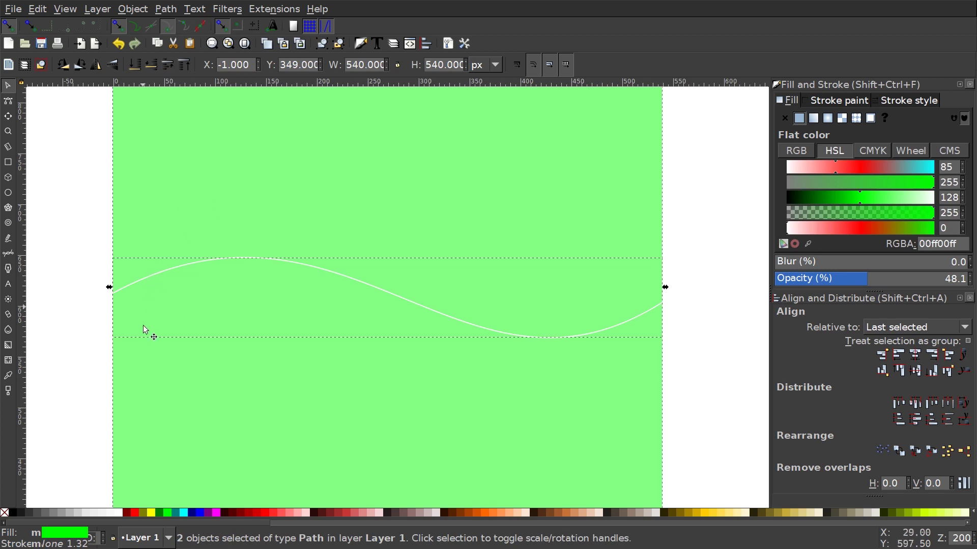
- Separate the upper green piece from the lower one and delete it, keeping only the piece below the wave
click(693, 218)
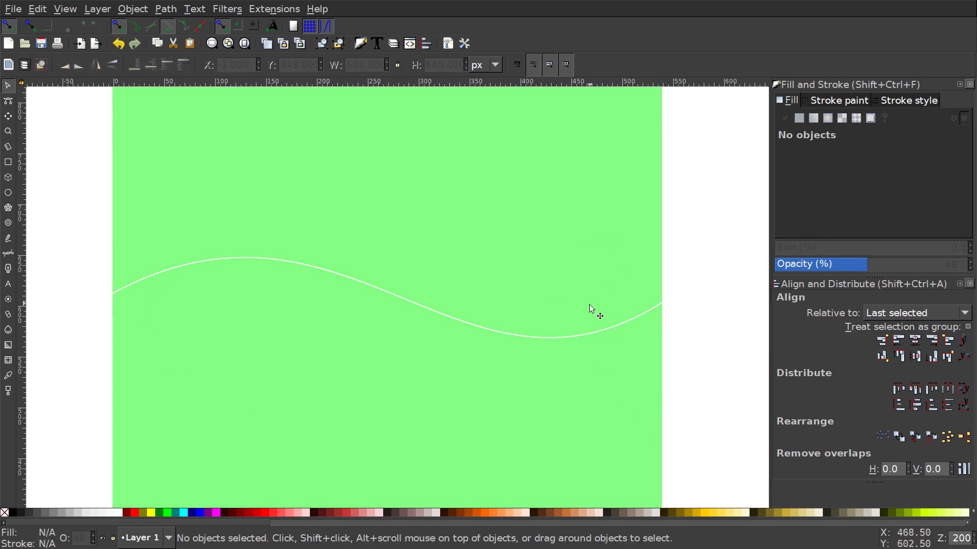
drag(617, 280, 576, 190)
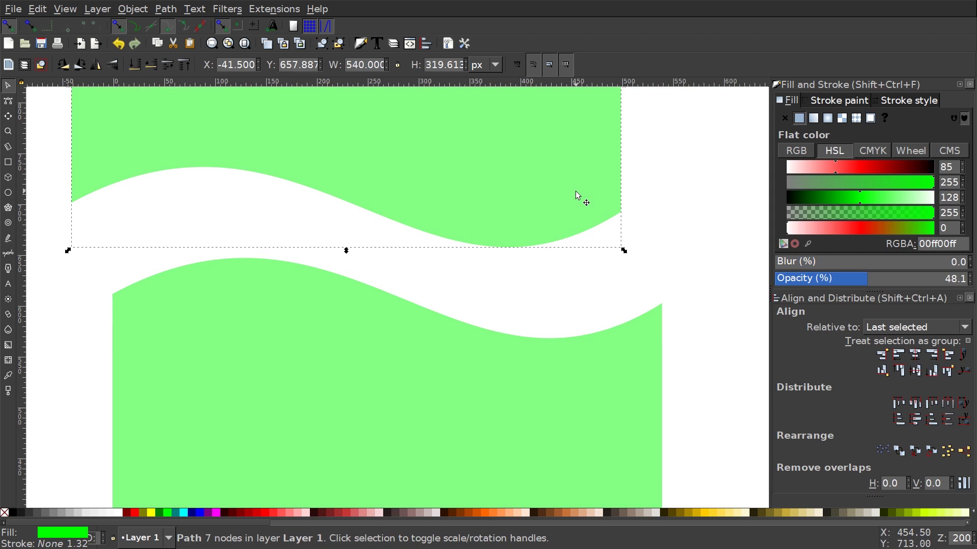
key(Delete)
scroll(471, 321, down, 4)
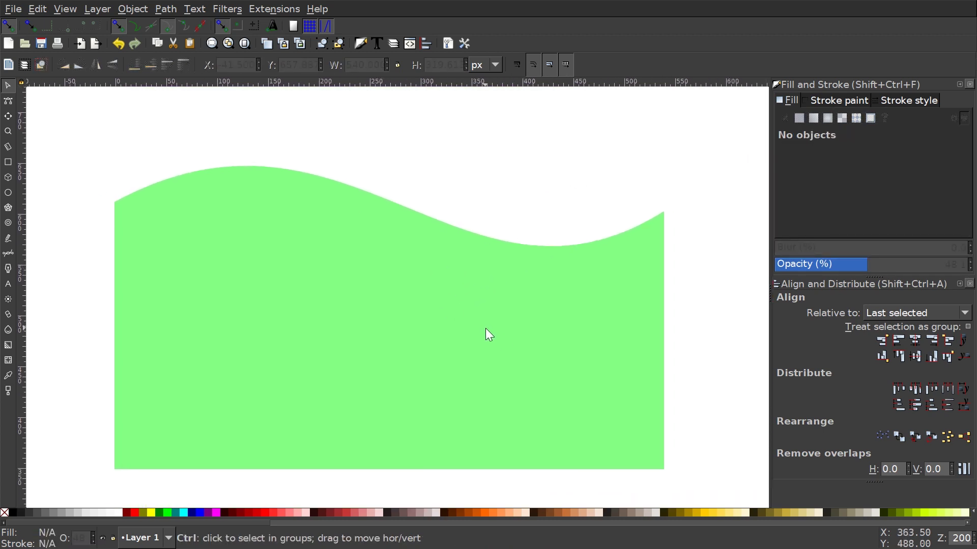
scroll(486, 328, down, 2)
drag(477, 328, 467, 251)
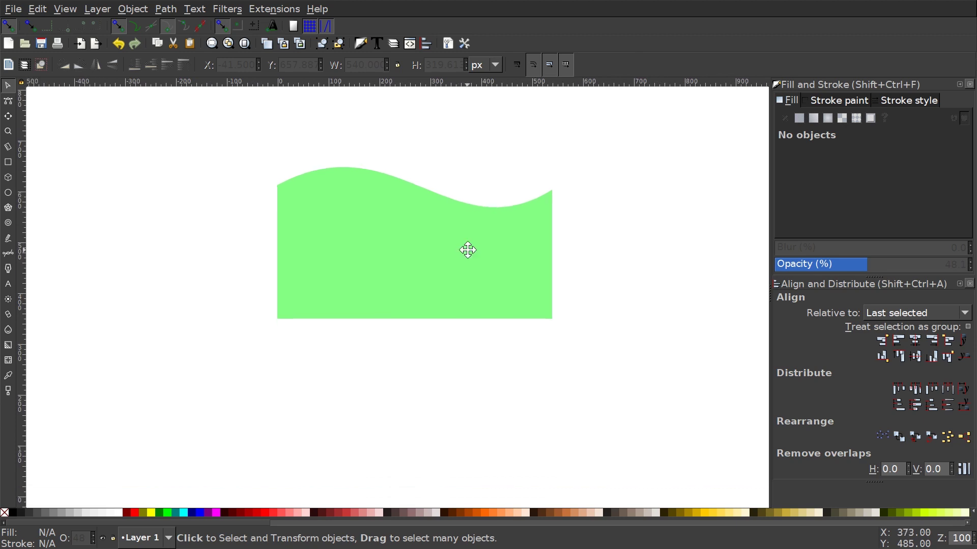
- Duplicate the remaining green piece, fill the copy red, and move it straight down about 138 px
click(353, 202)
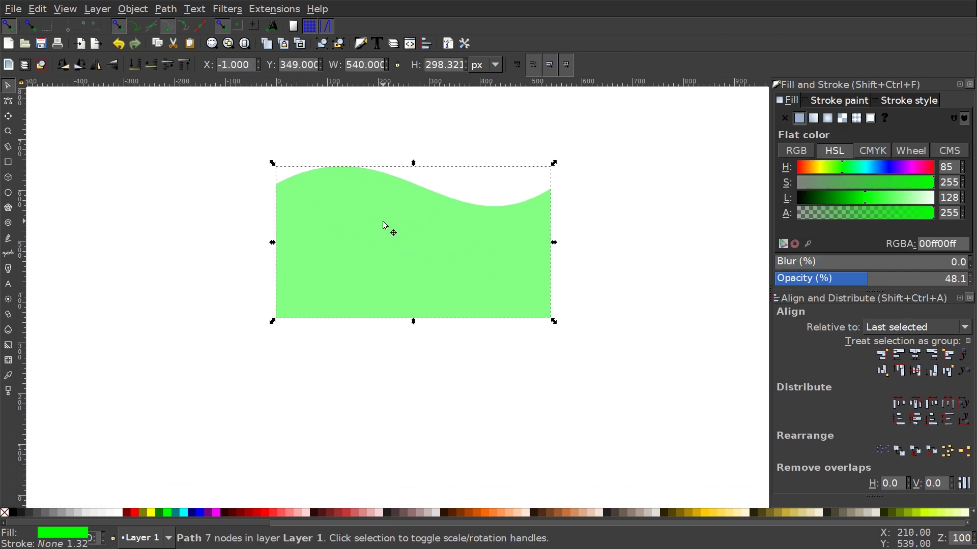
key(ctrl)
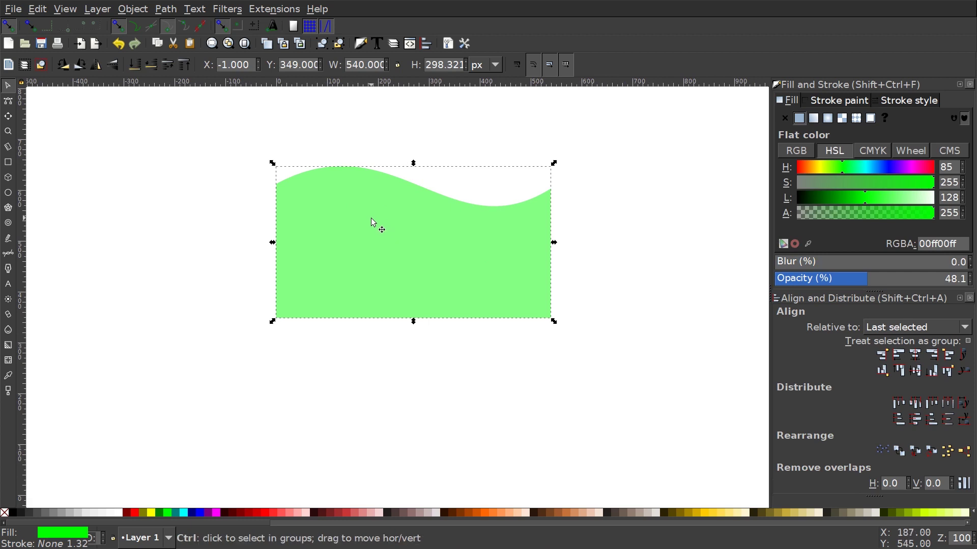
click(136, 512)
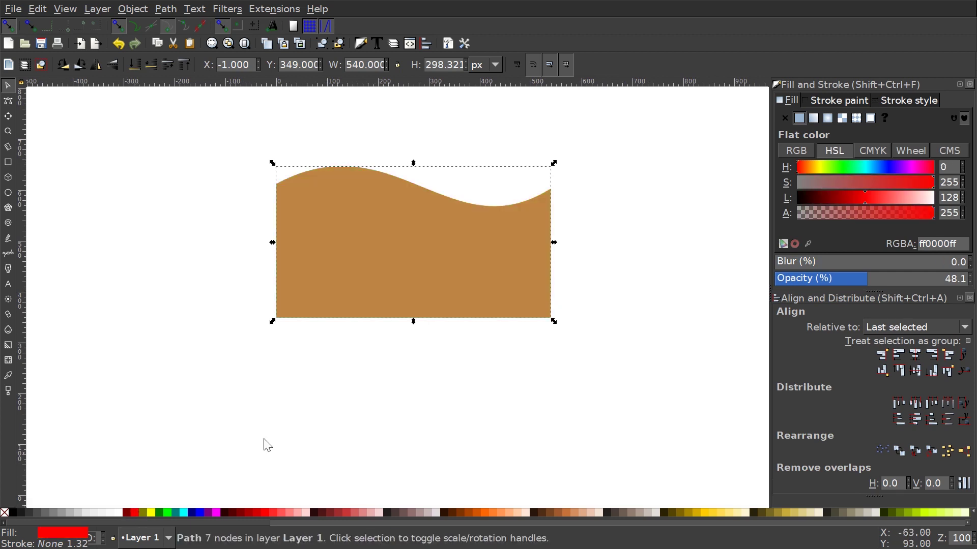
key(ctrl)
drag(439, 200, 420, 276)
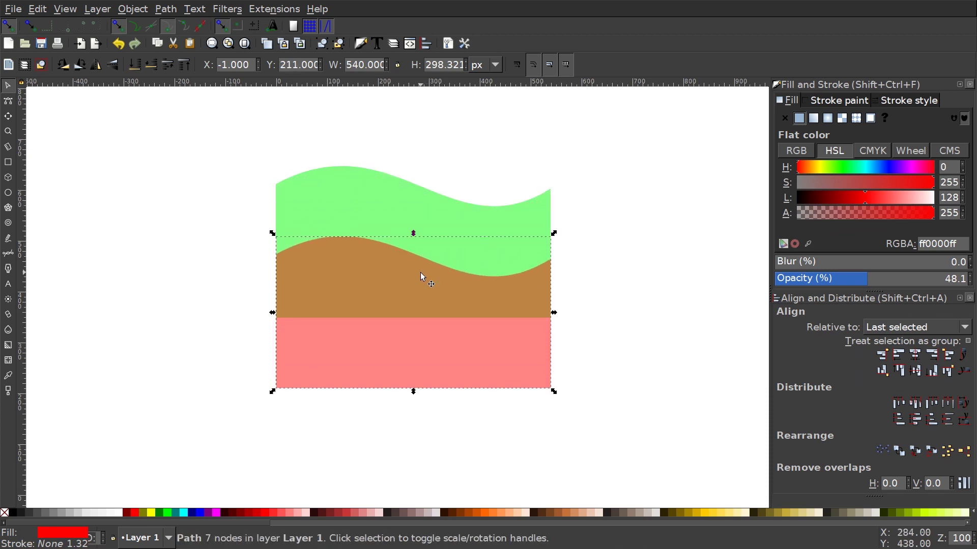
- Subtract the red copy from the green piece with Difference to leave a wavy band
key(shift)
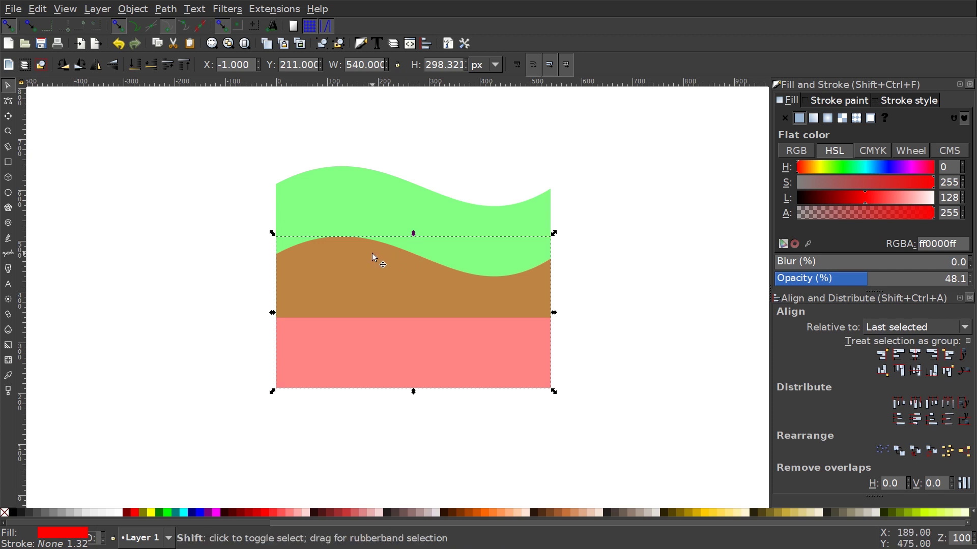
shift+click(370, 210)
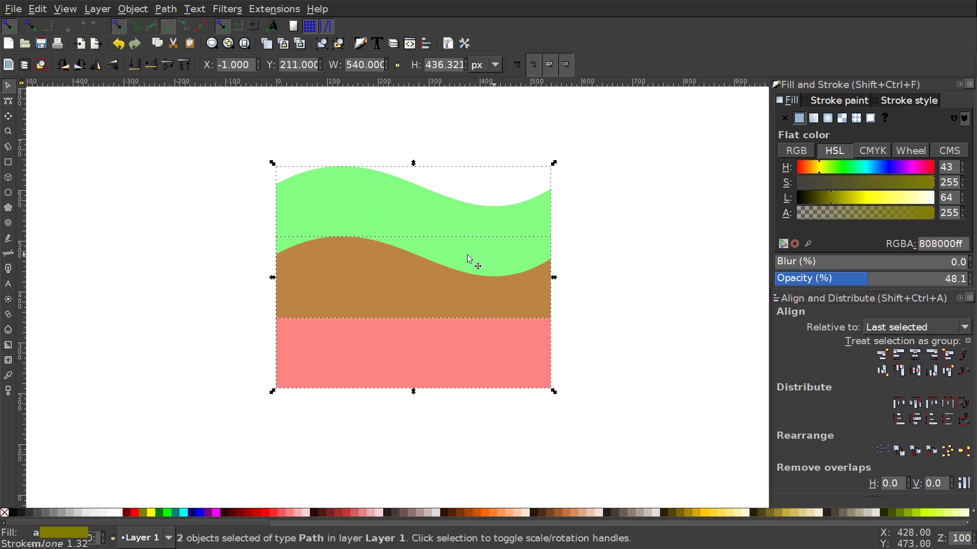
click(165, 9)
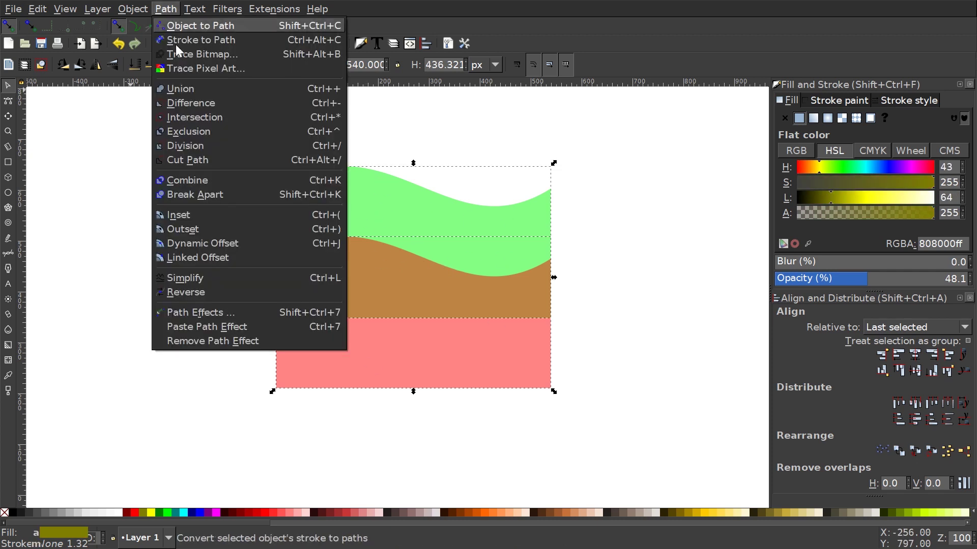
click(192, 100)
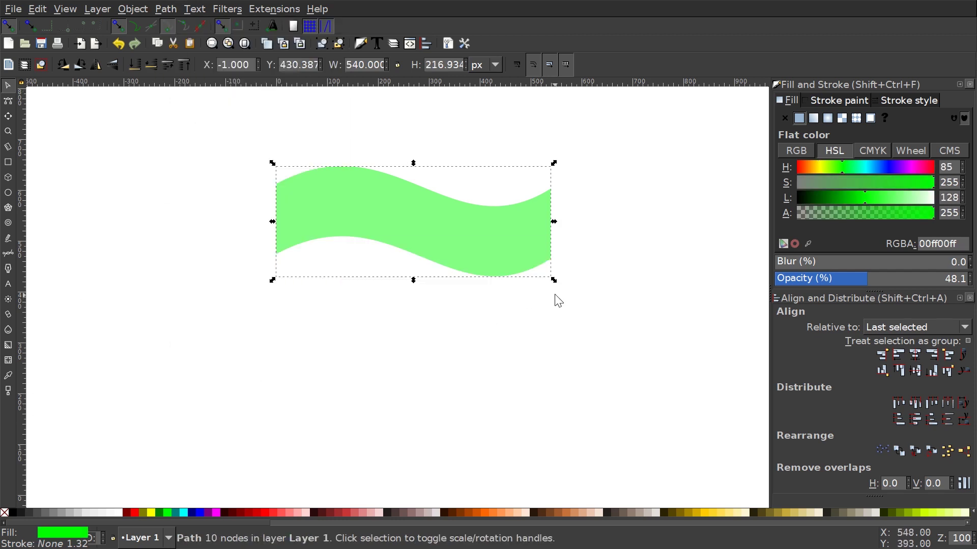
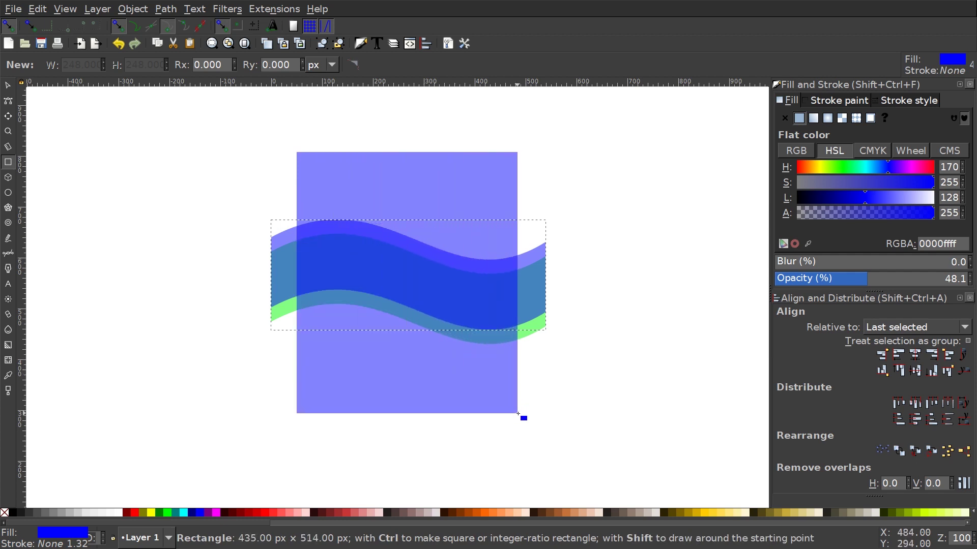
- Fill the tall rectangle over the wavy bands red and center it horizontally on the blue band
click(136, 518)
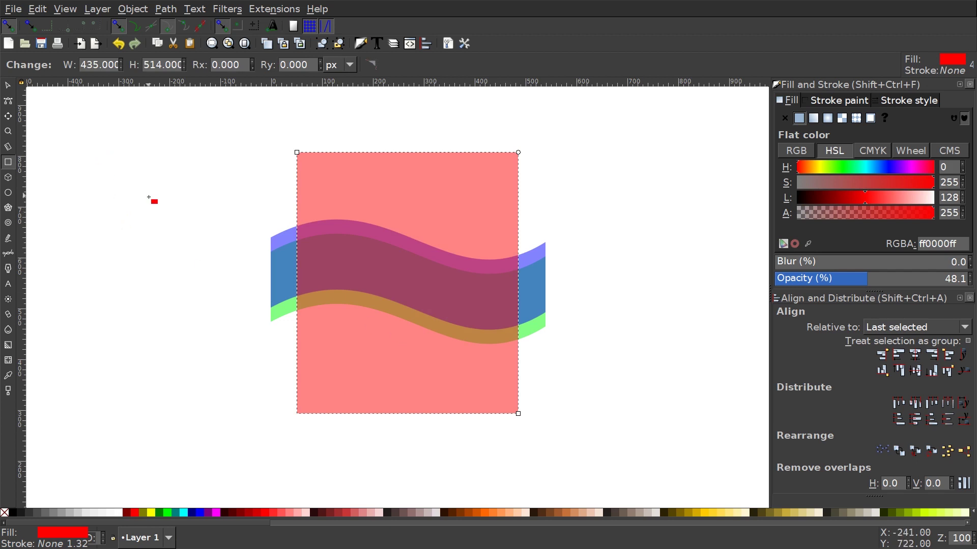
click(8, 86)
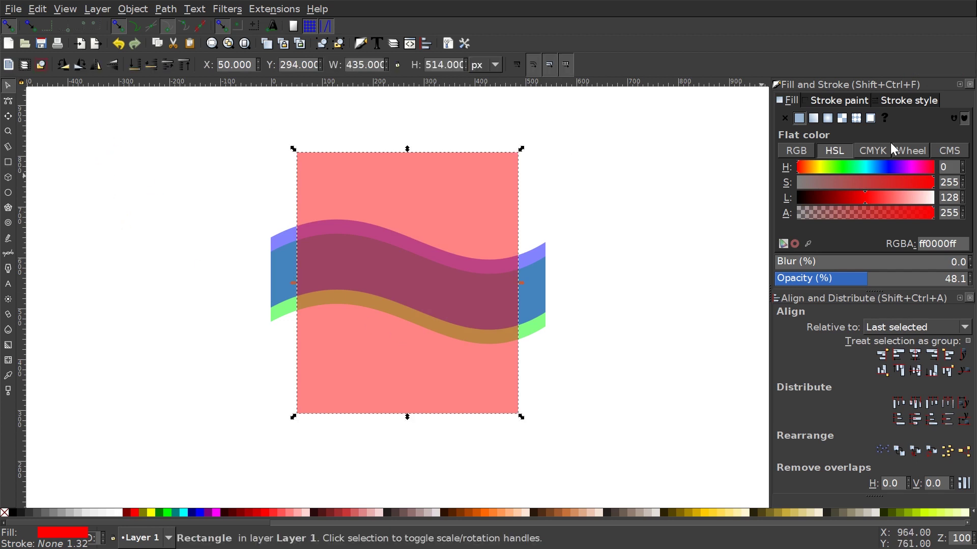
shift+click(544, 255)
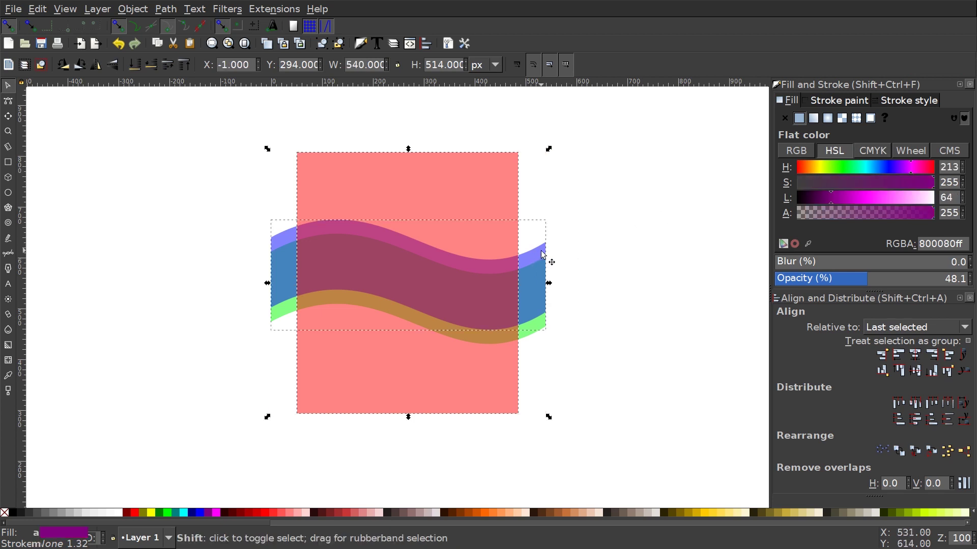
click(916, 356)
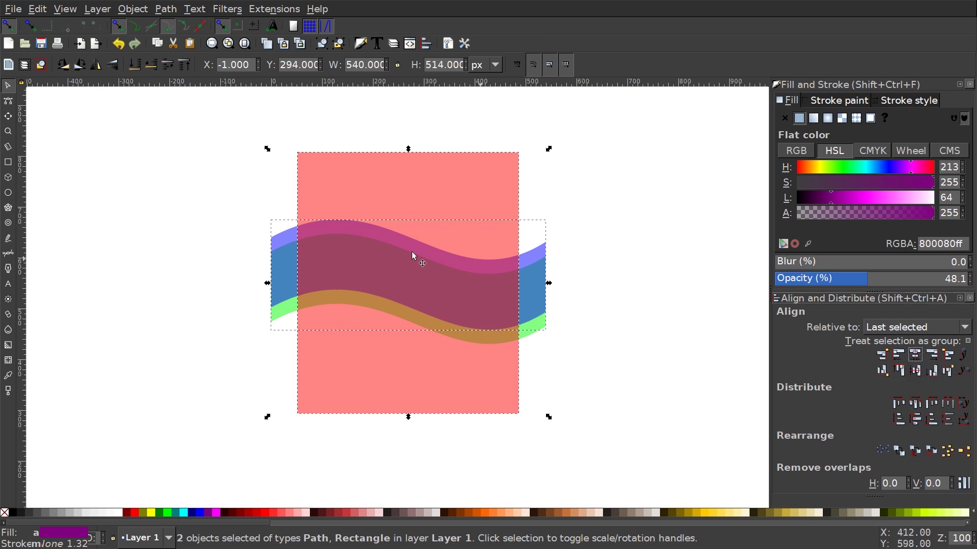
click(654, 159)
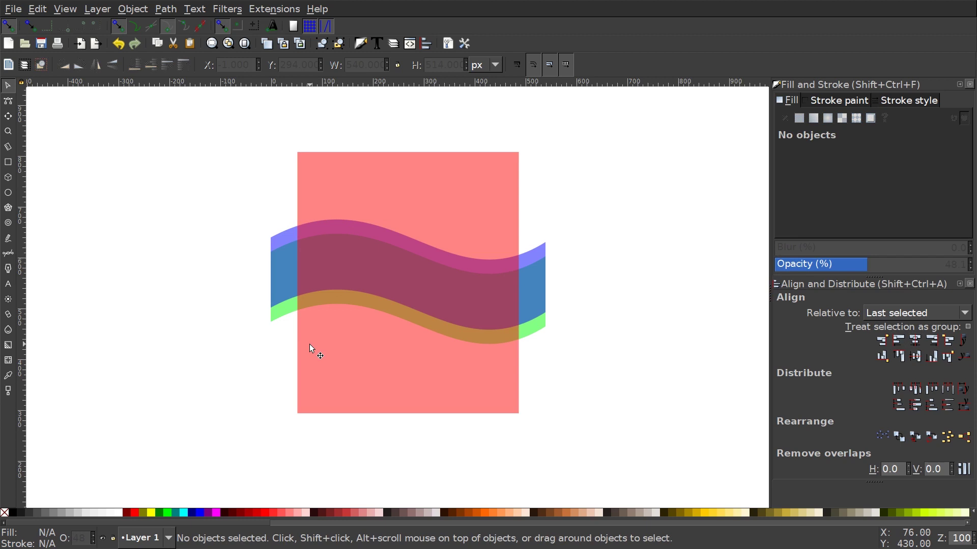
- Duplicate the red rectangle and trim the blue band to the copy's width with Intersection
click(404, 181)
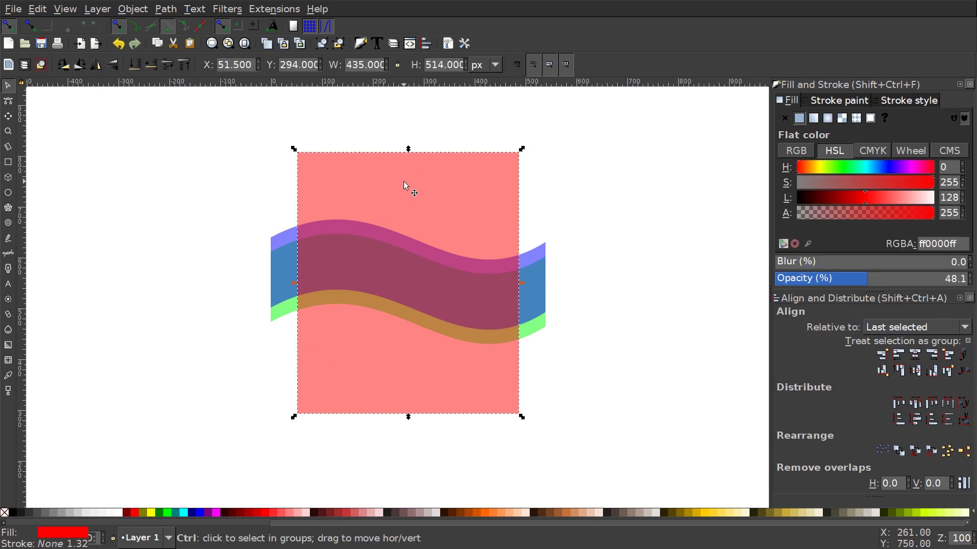
key(ctrl+d)
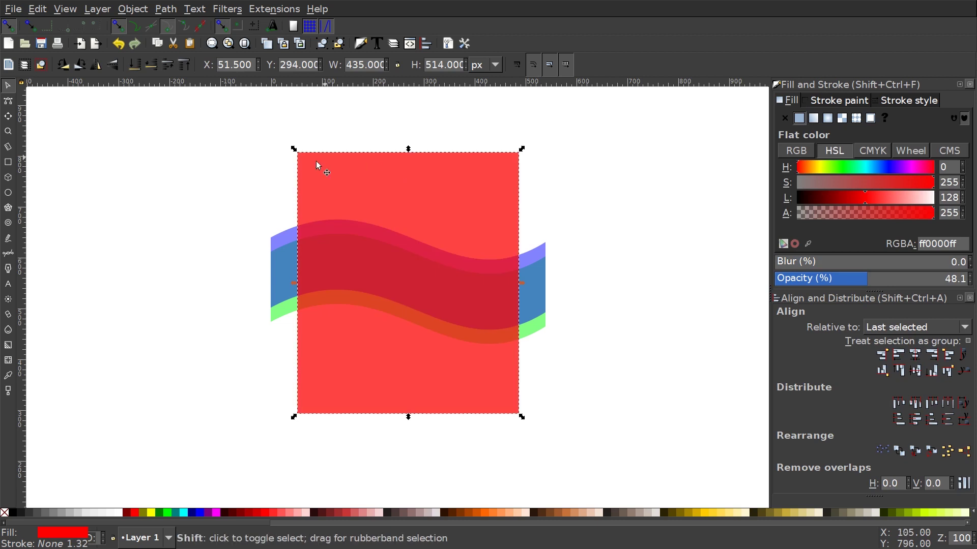
shift+click(287, 240)
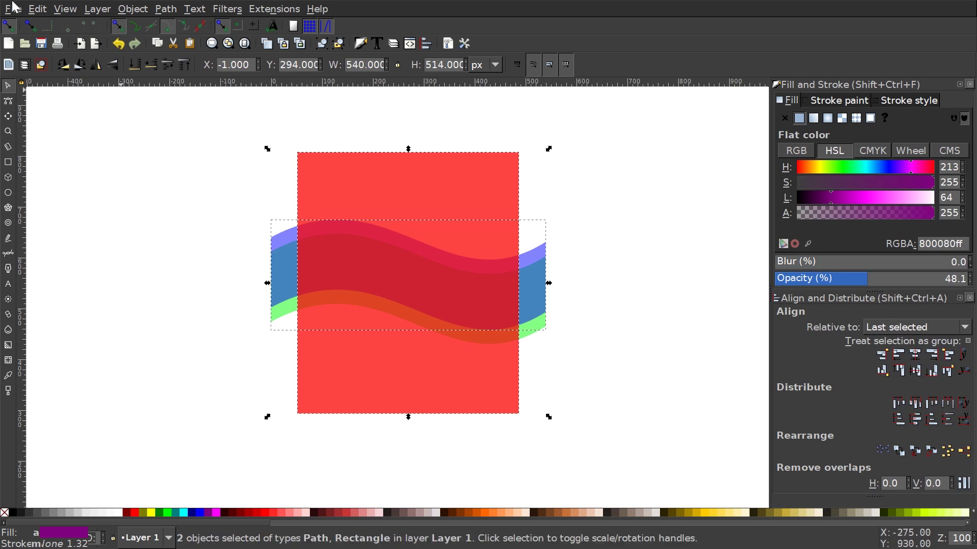
click(165, 9)
click(181, 114)
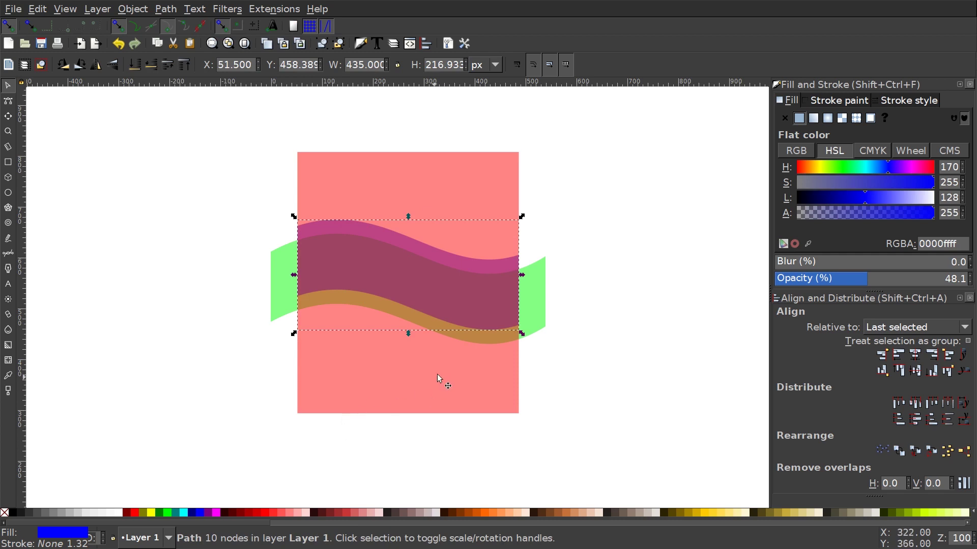
- Narrow the remaining red rectangle from both sides to a width of 362 px
click(414, 174)
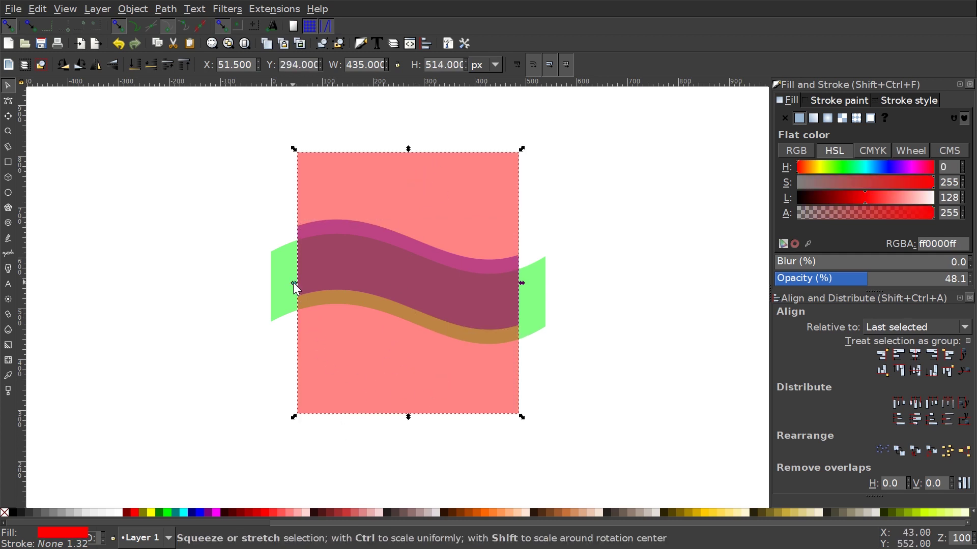
drag(294, 283, 311, 283)
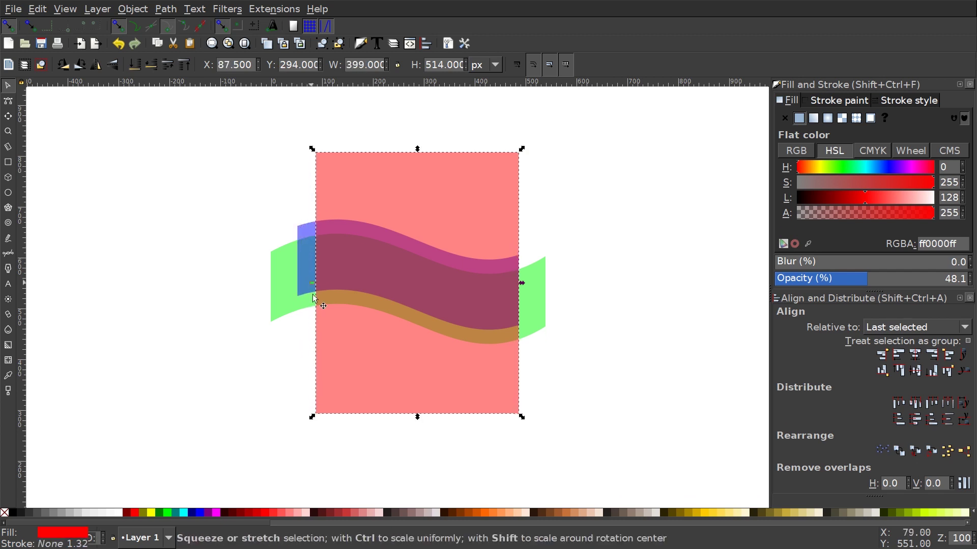
drag(523, 283, 505, 282)
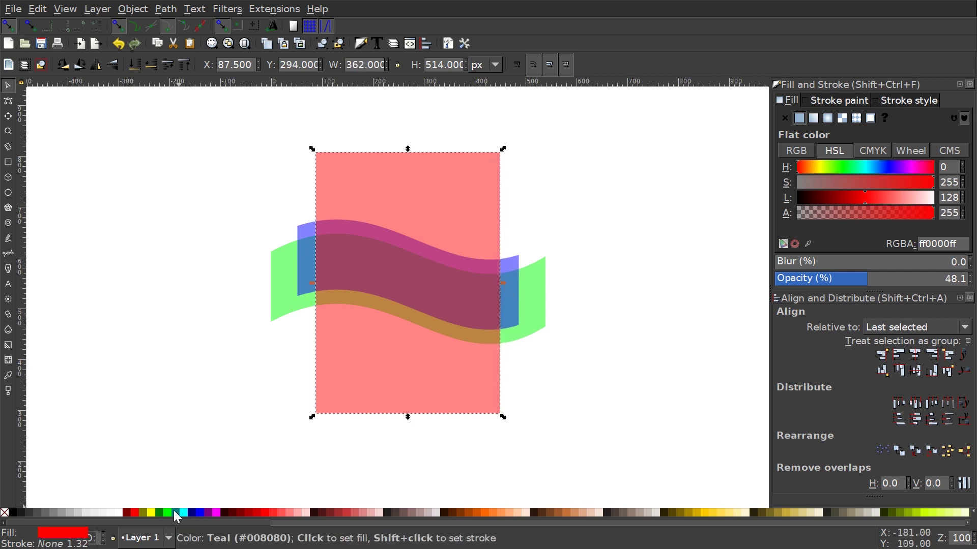
- Subtract the narrowed red rectangle from the green band with Difference, leaving only its two end pieces
shift+click(533, 268)
click(165, 8)
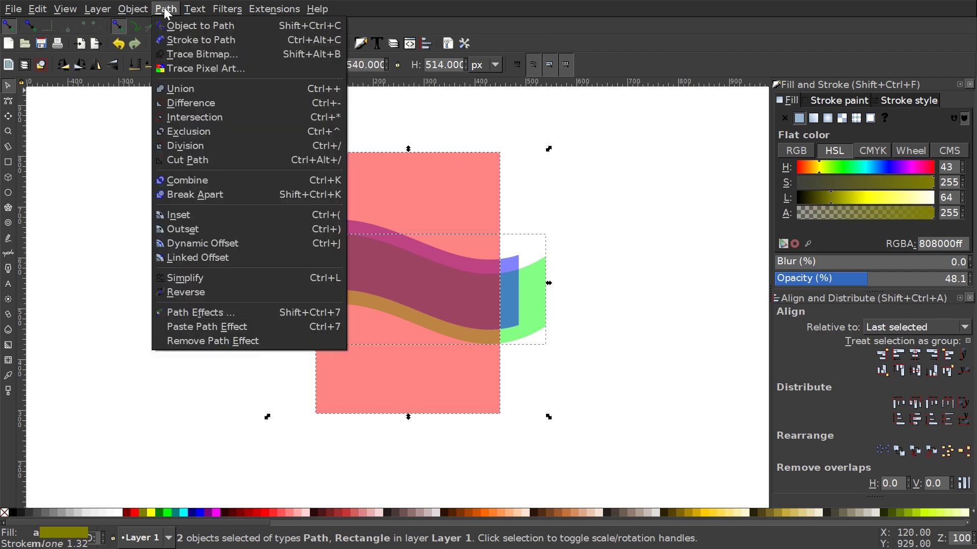
click(188, 102)
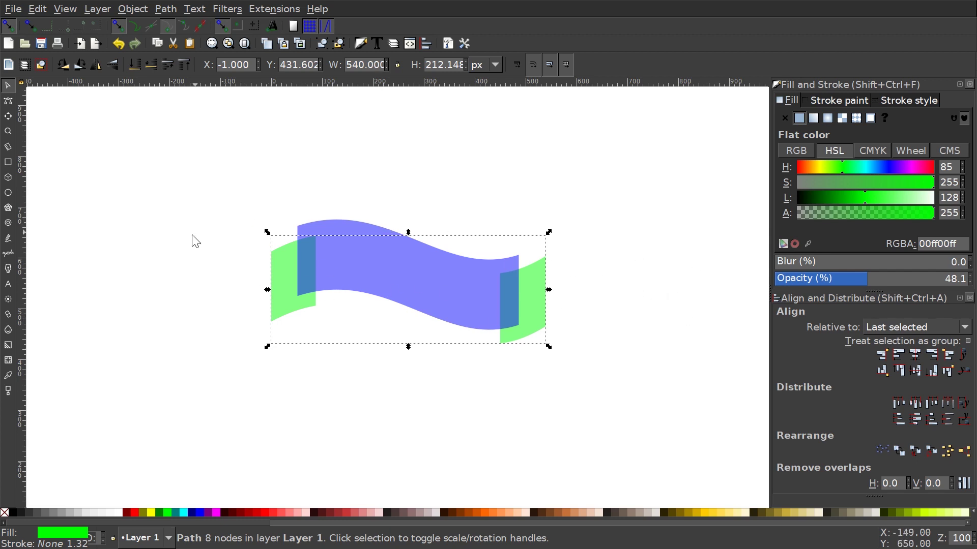
- Move the green end pieces straight up about 15 px behind the blue band
key(ctrl)
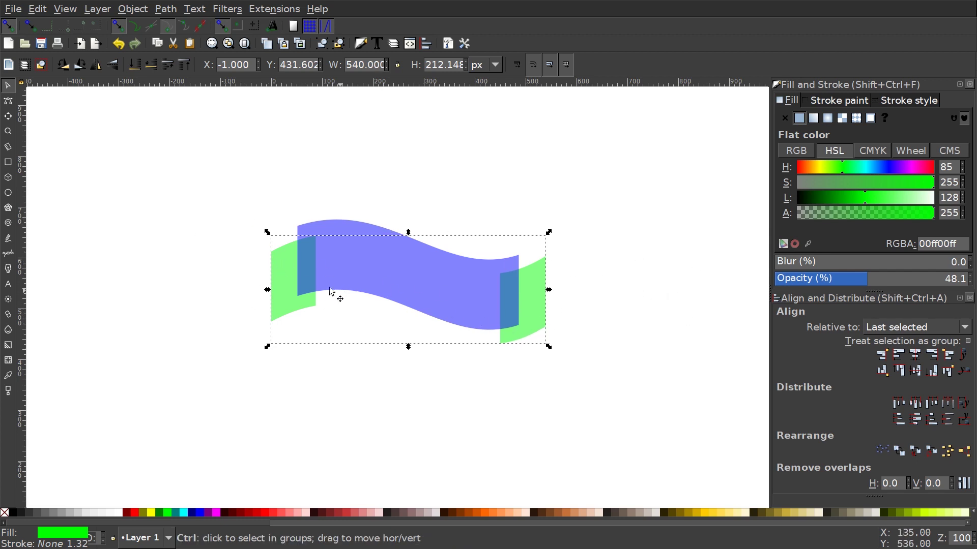
scroll(483, 286, up, 2)
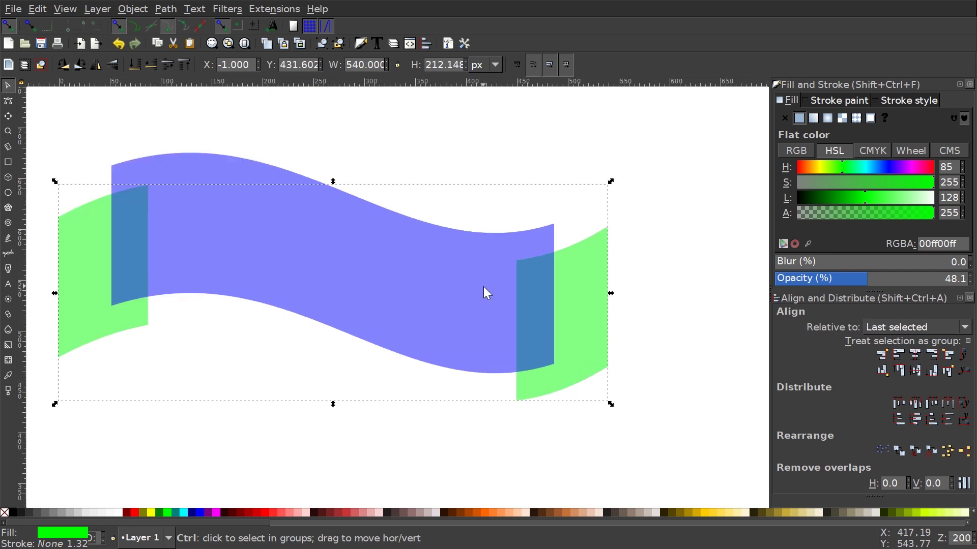
scroll(632, 290, left, 3)
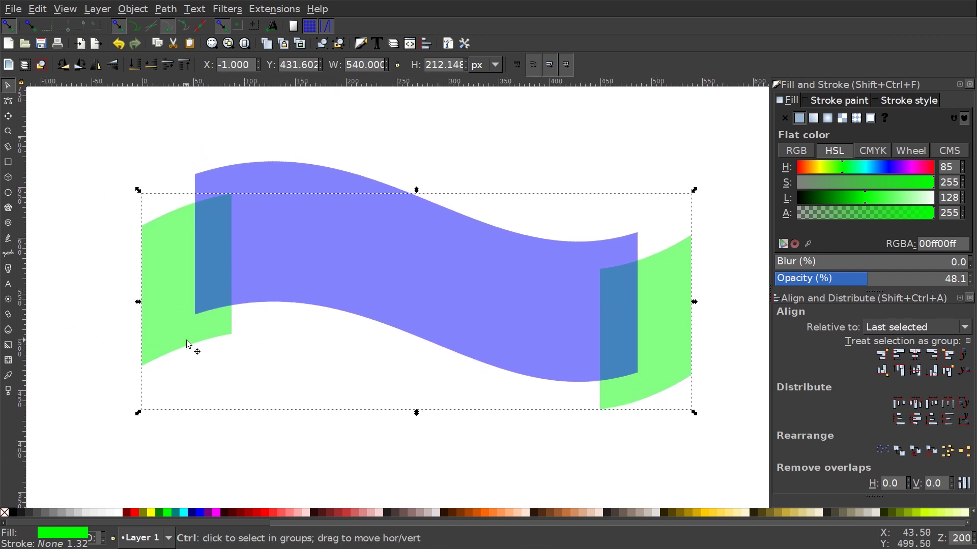
drag(187, 345, 190, 322)
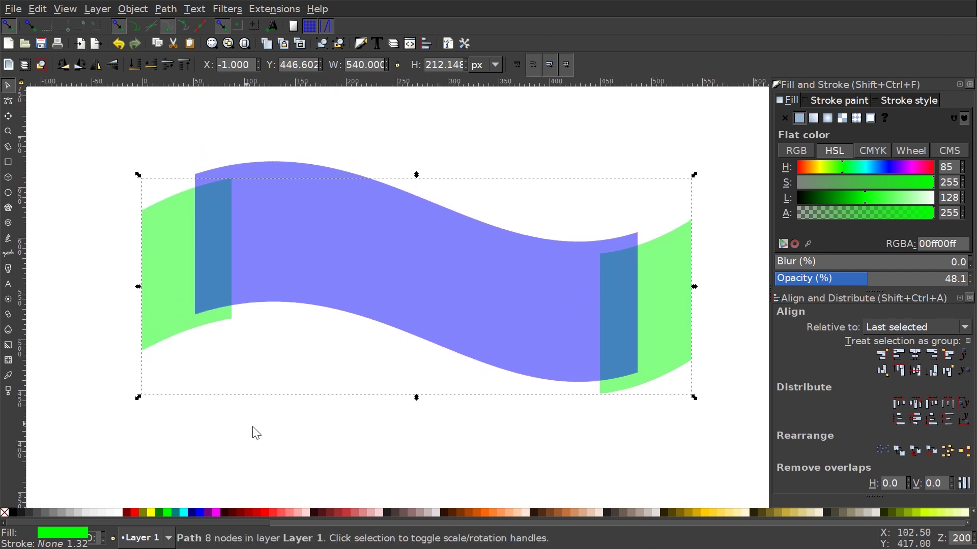
- Break the green path apart into two separate end pieces and move the right one straight up about 28 px
click(173, 9)
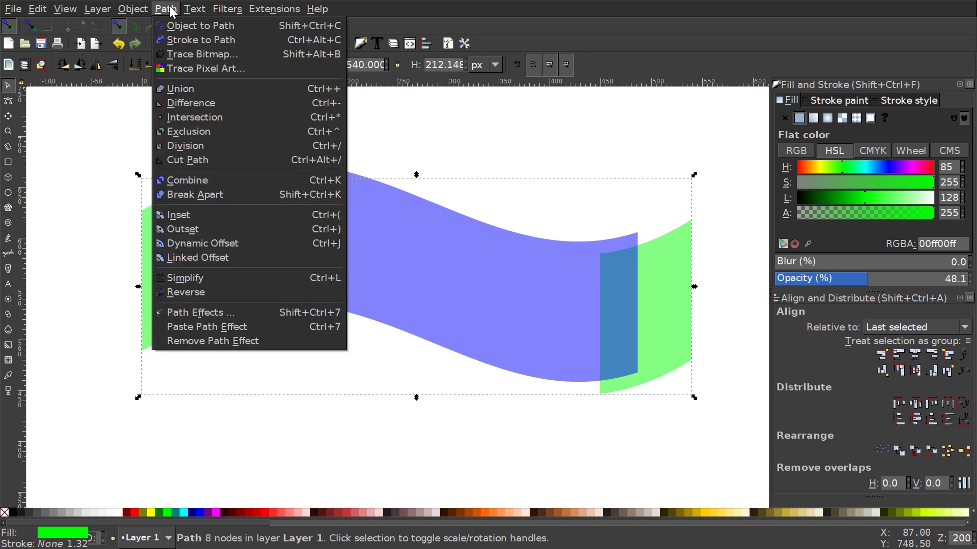
click(203, 197)
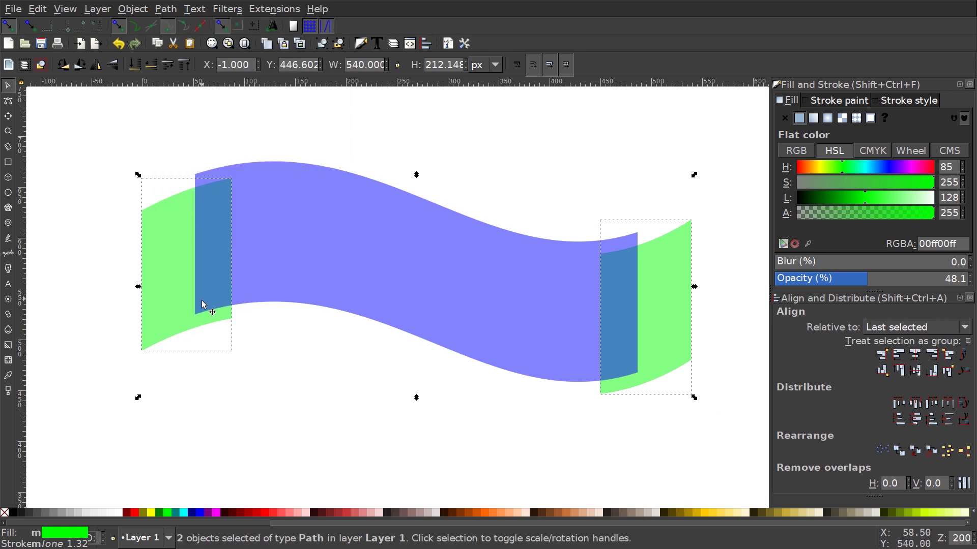
key(Escape)
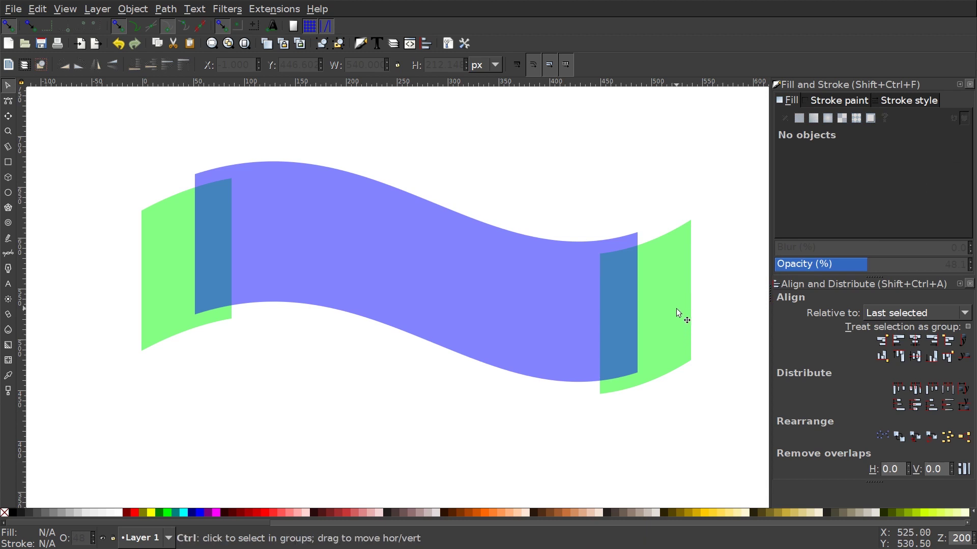
mouse_move(676, 308)
mouse_down()
mouse_move(676, 268)
mouse_move(679, 278)
mouse_up()
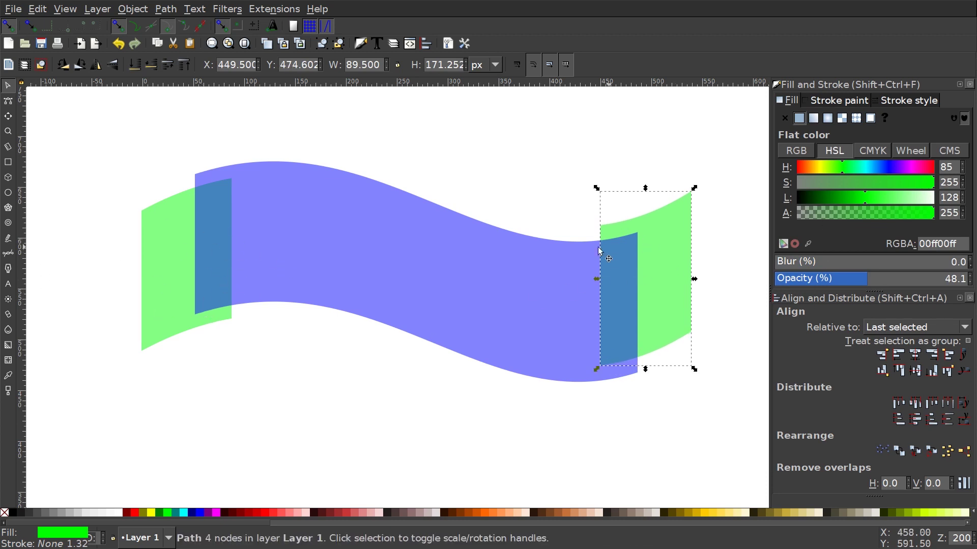
- Draw a closed Bezier triangle about 37 by 93 px over the lower left overlap, joining the lower corners of the green and blue shapes
drag(578, 310, 607, 328)
drag(348, 300, 321, 291)
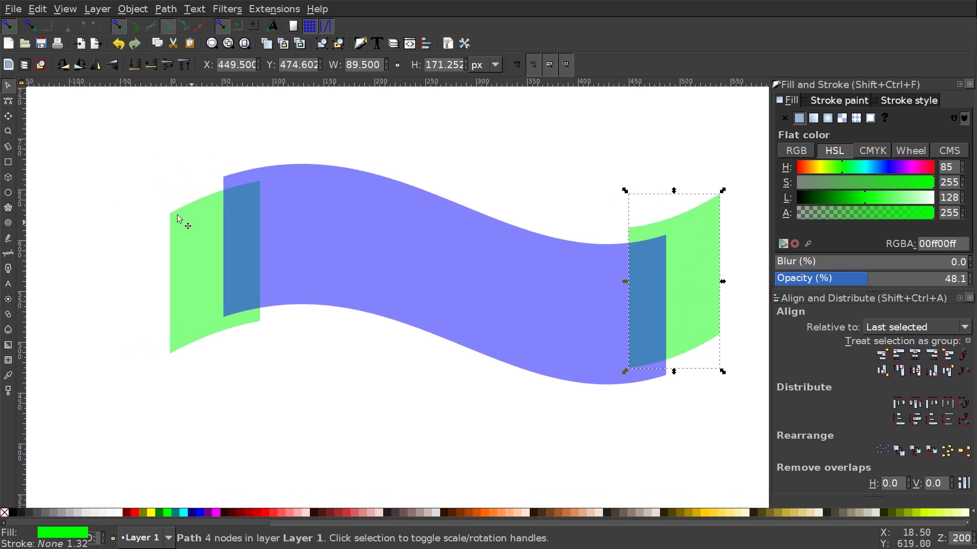
click(8, 257)
drag(326, 281, 367, 305)
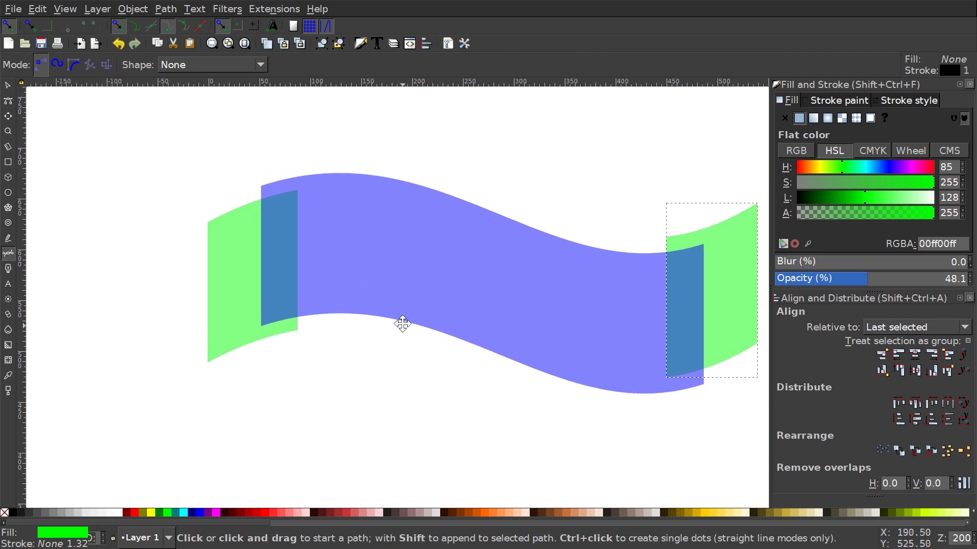
scroll(399, 323, down, 1)
scroll(399, 323, left, 1)
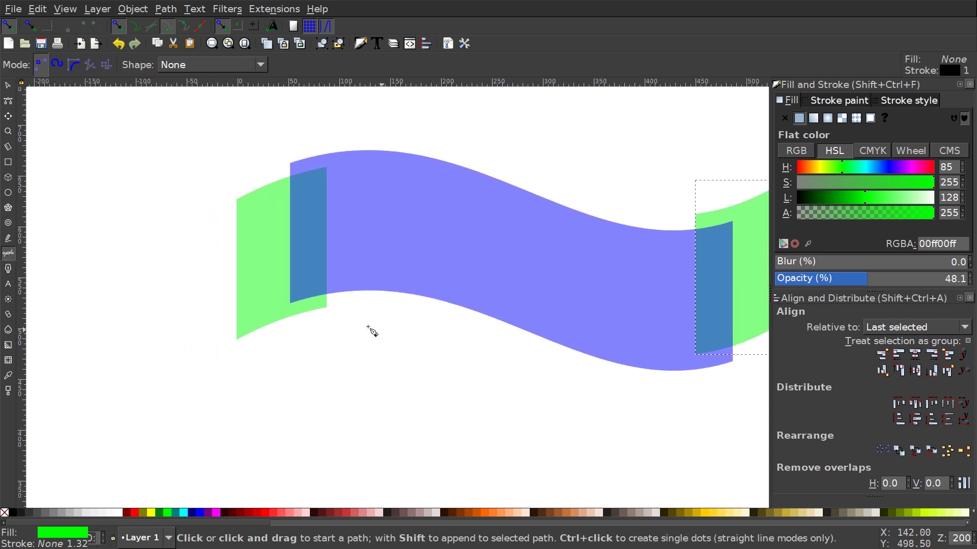
click(328, 308)
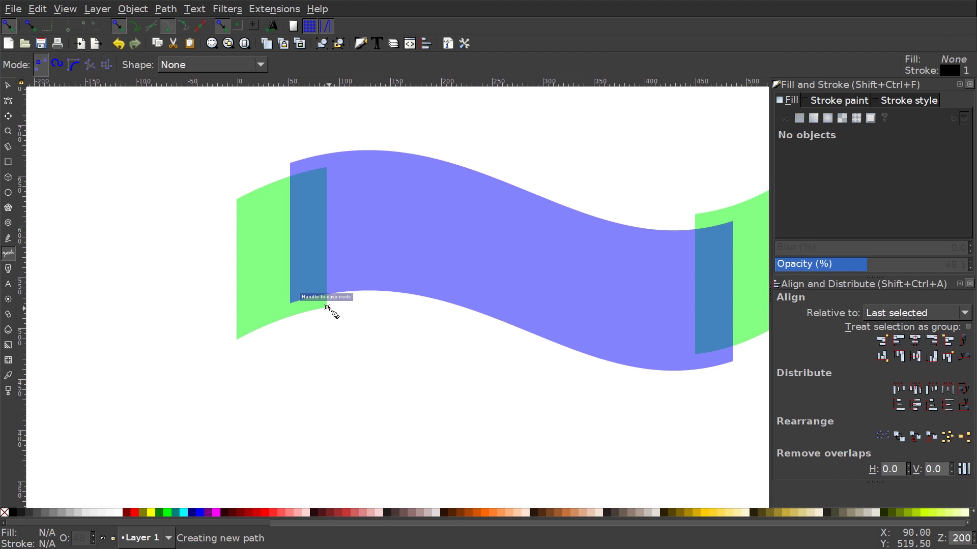
click(329, 214)
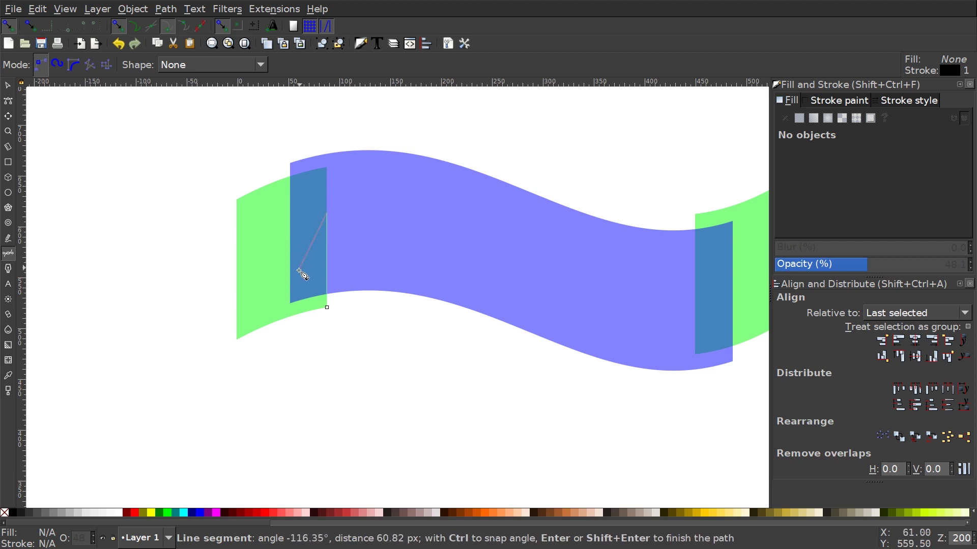
click(290, 304)
click(327, 308)
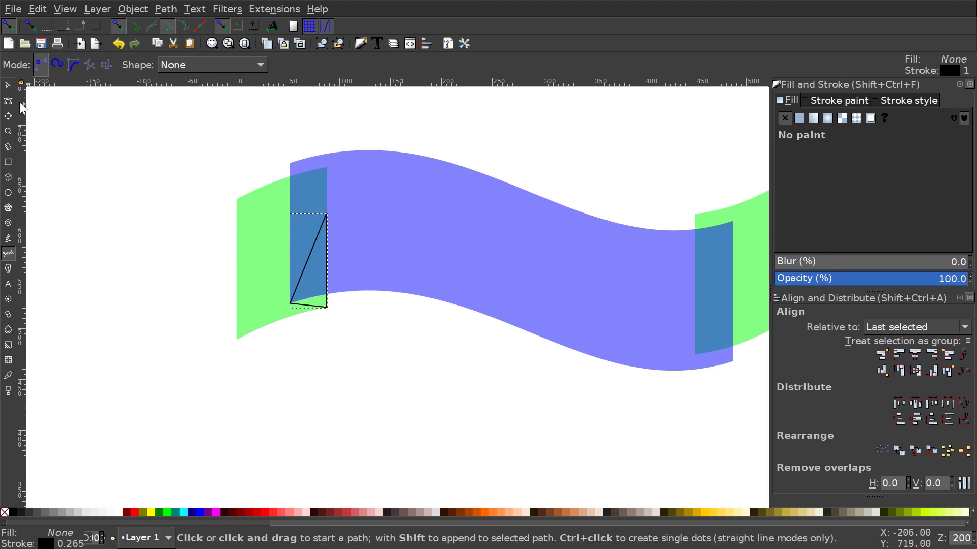
- Subtract the triangle from the left green end piece with Difference
click(8, 86)
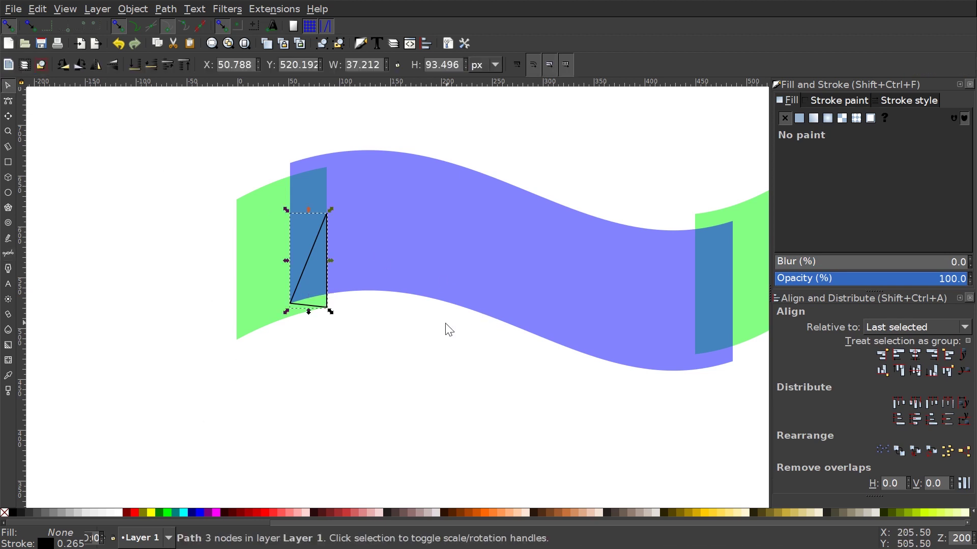
shift+click(260, 210)
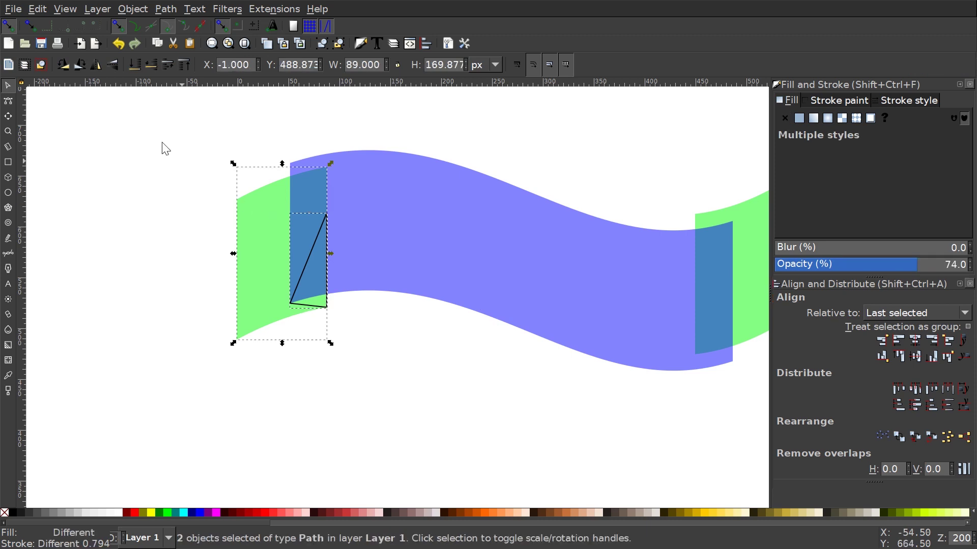
click(171, 13)
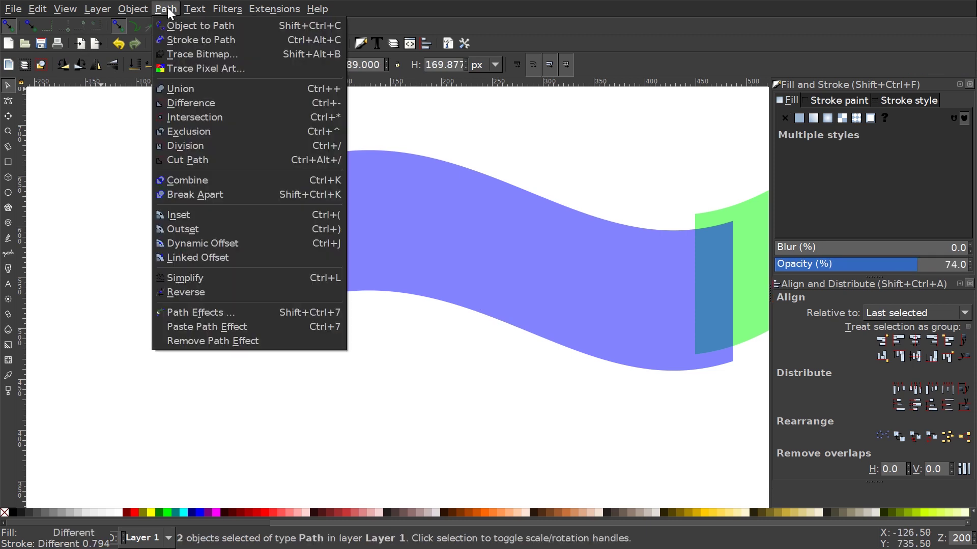
click(186, 108)
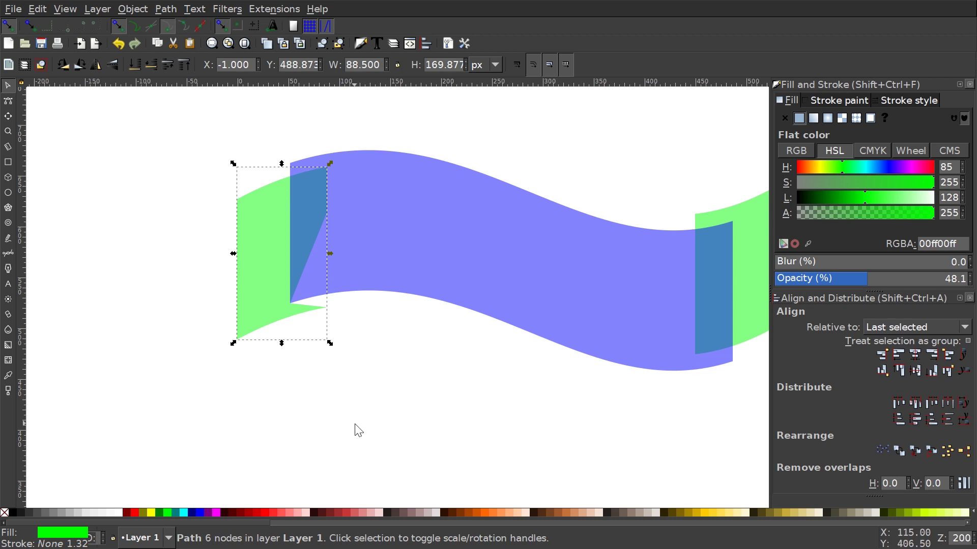
- Draw a narrow closed Bezier triangle about 20 by 139 px along the blue band's left edge, tapering to its lower corner
click(8, 254)
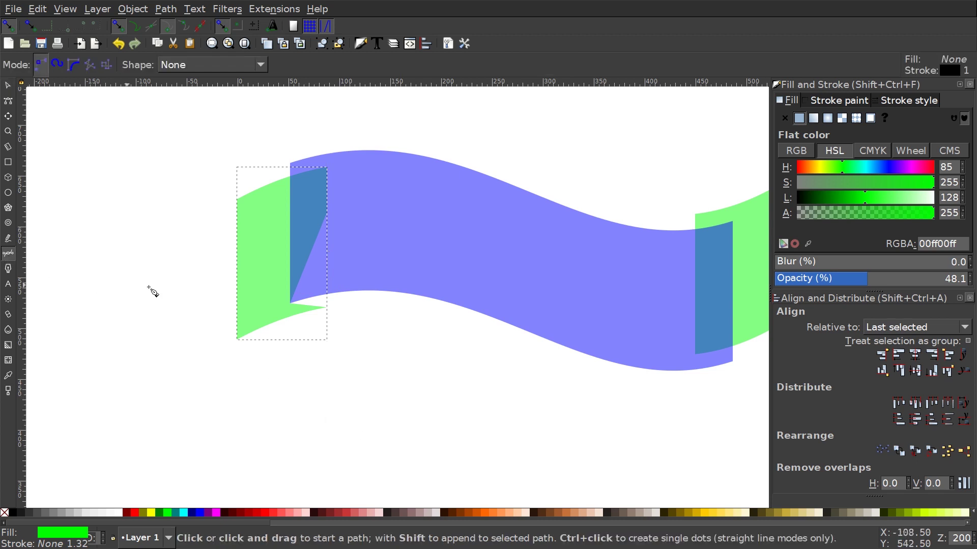
click(290, 304)
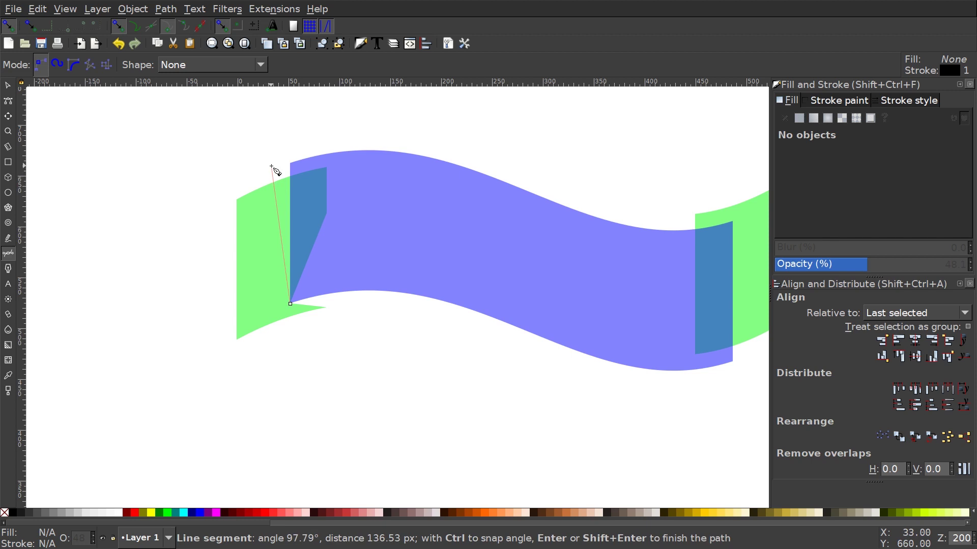
click(272, 166)
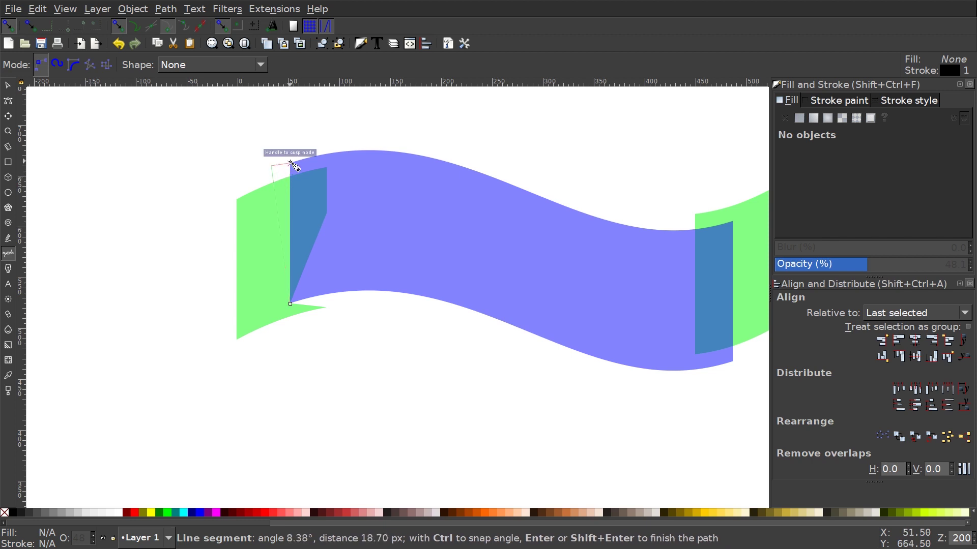
click(290, 163)
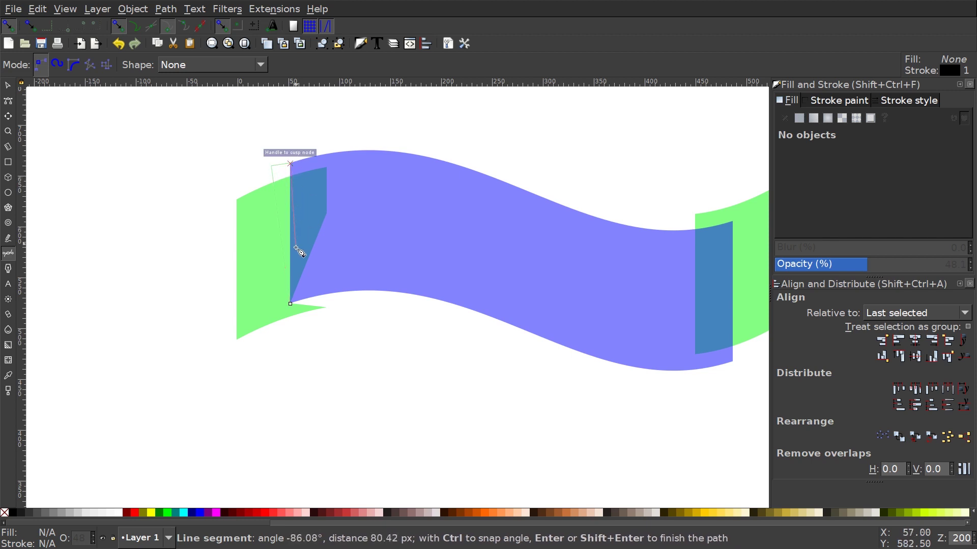
click(290, 305)
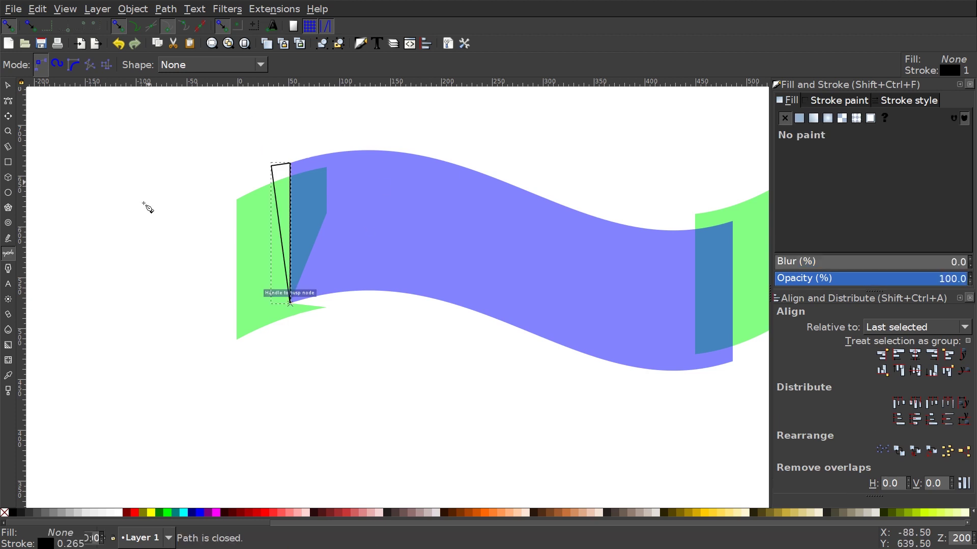
- Subtract the narrow triangle from the left green end piece with Difference
click(9, 85)
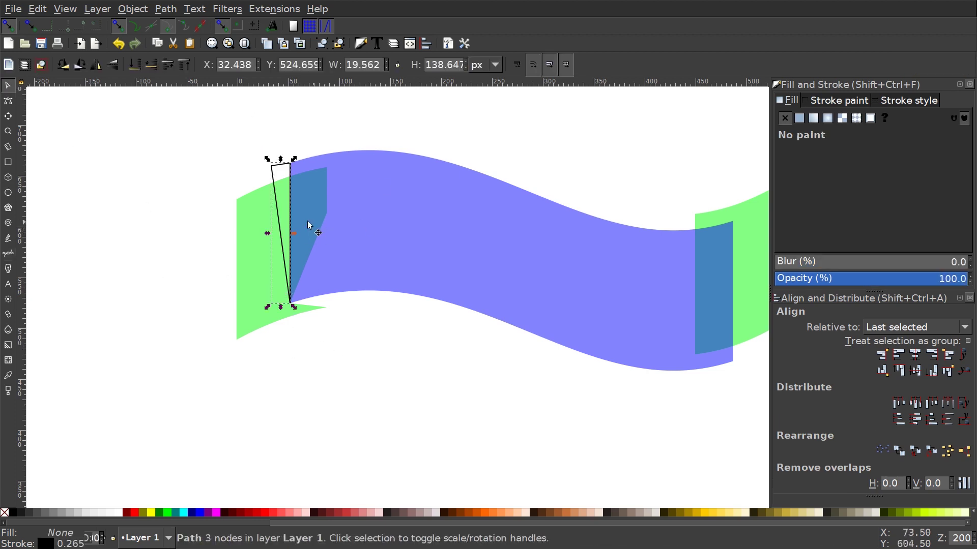
shift+click(254, 203)
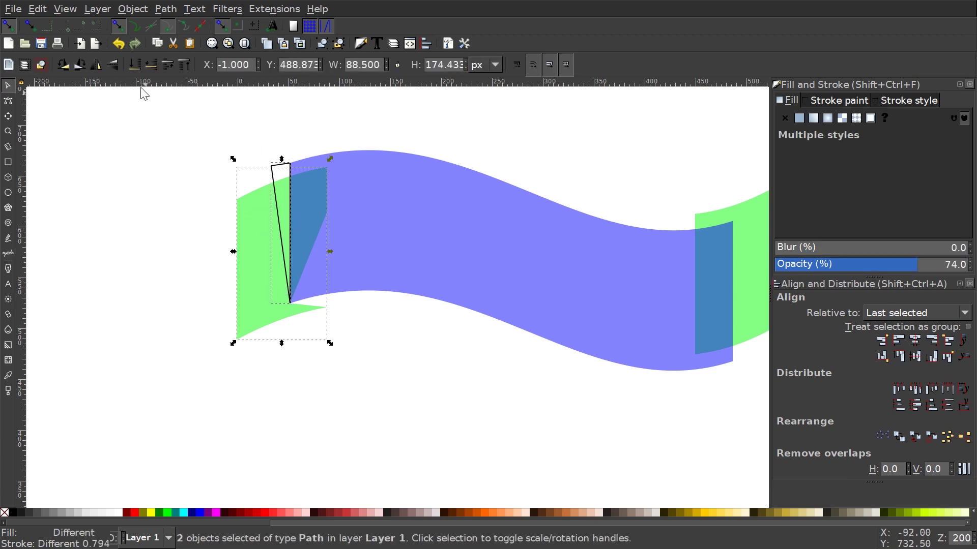
click(133, 9)
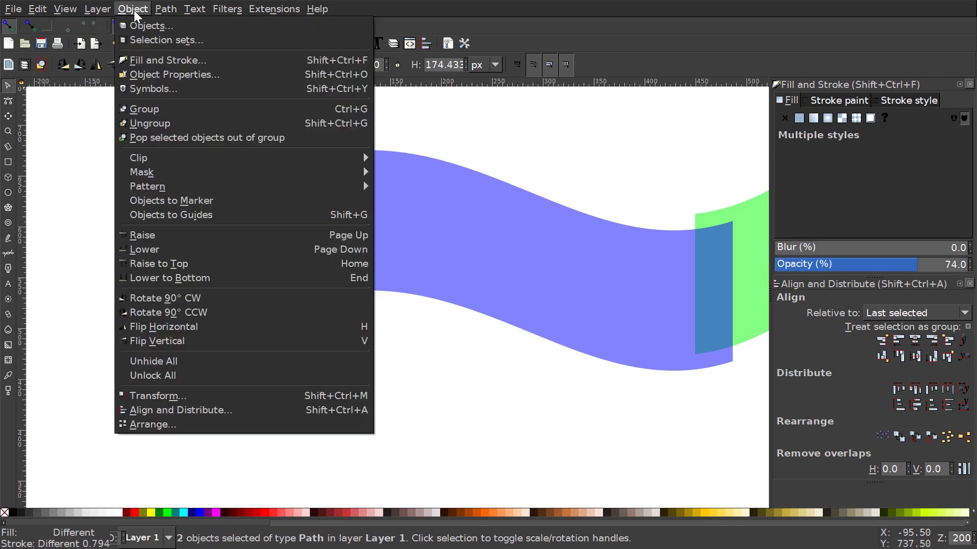
mouse_move(169, 8)
click(206, 104)
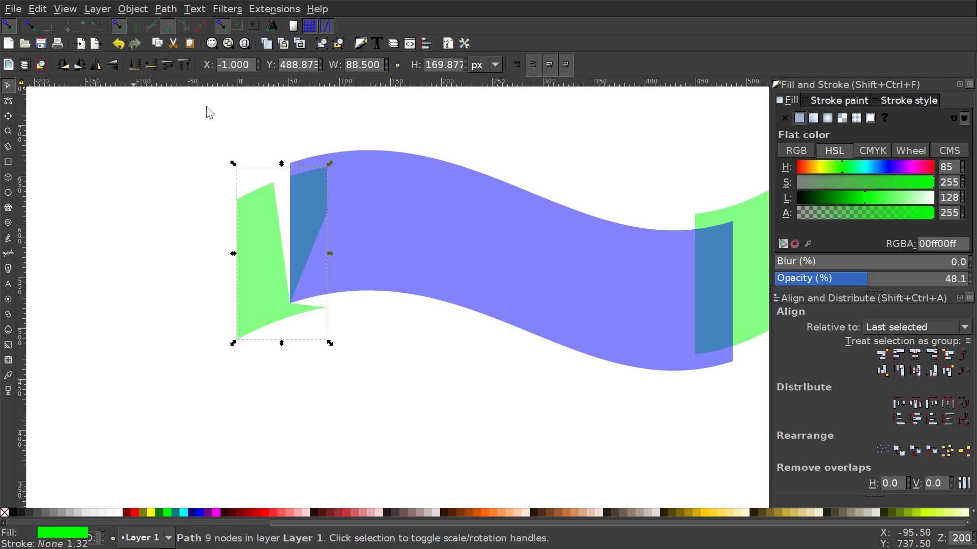
- Break the left green path apart and delete the fragment overlapping the blue band
click(166, 10)
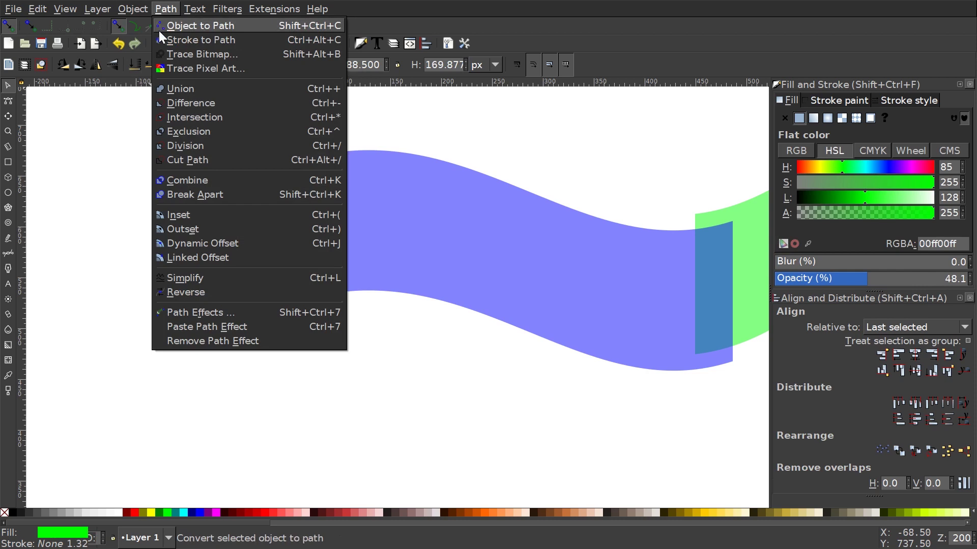
click(198, 191)
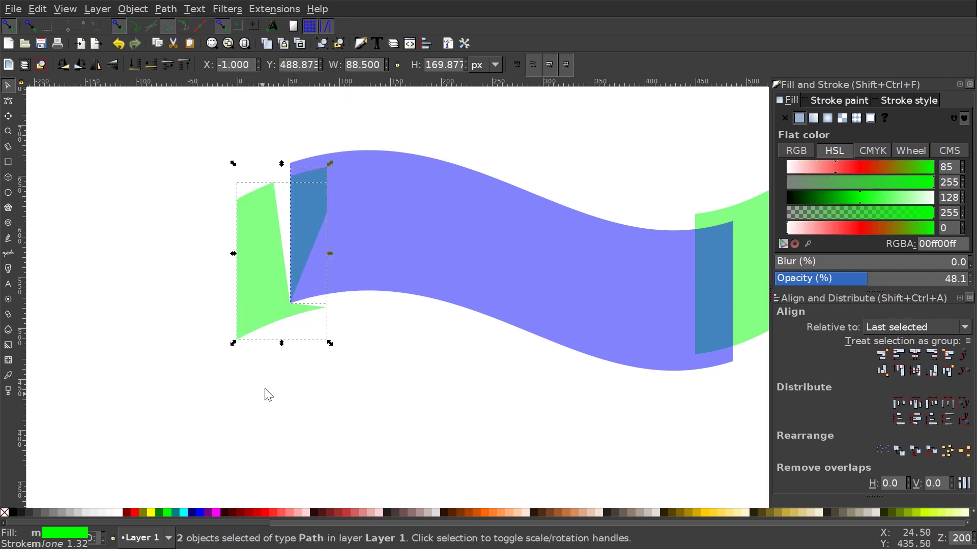
shift+click(261, 216)
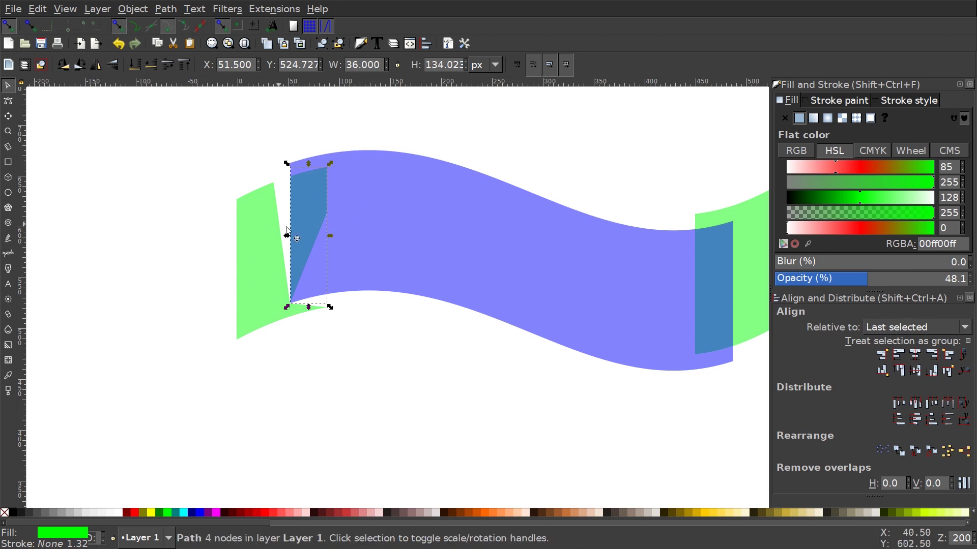
key(Delete)
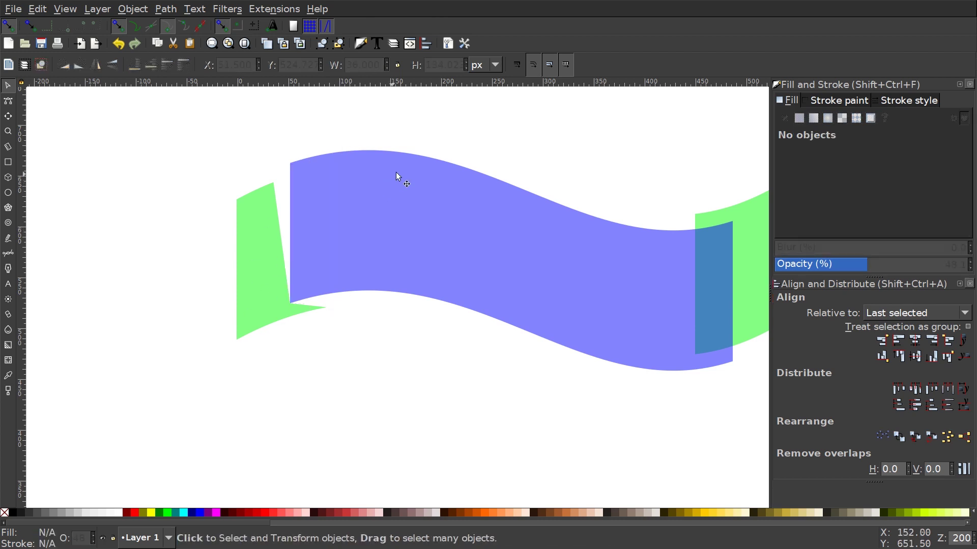
- Fill the remaining left end piece with blue (0000ff)
click(271, 229)
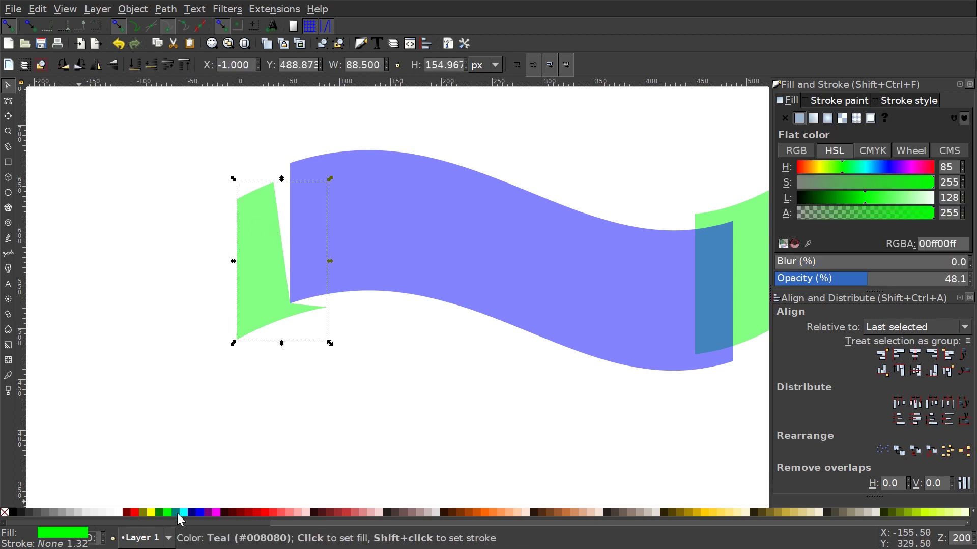
click(206, 513)
- Draw a closed Bezier triangle about 38 by 73 px over the upper right overlap, joining the upper corners of the green and blue shapes
scroll(482, 253, up, 3)
scroll(482, 252, right, 4)
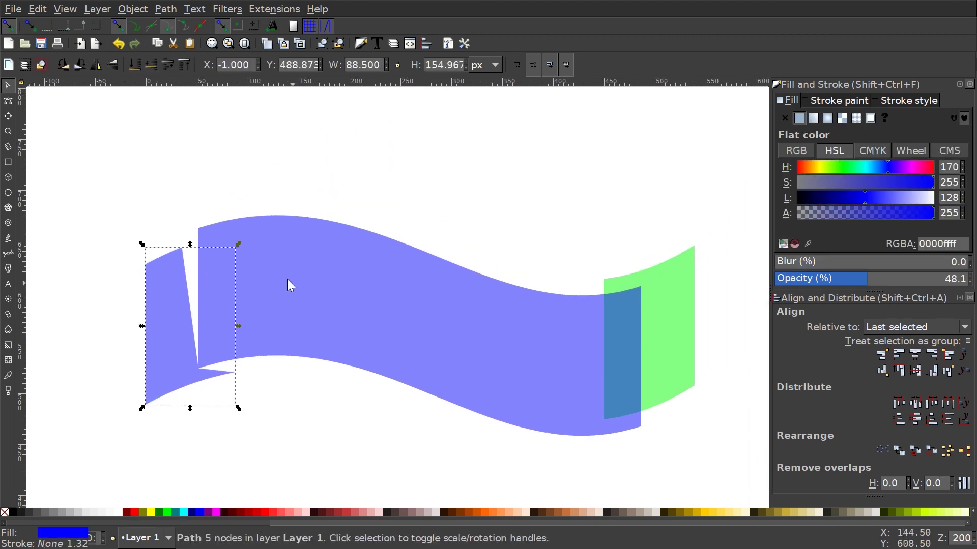
scroll(458, 338, down, 1)
scroll(458, 338, right, 3)
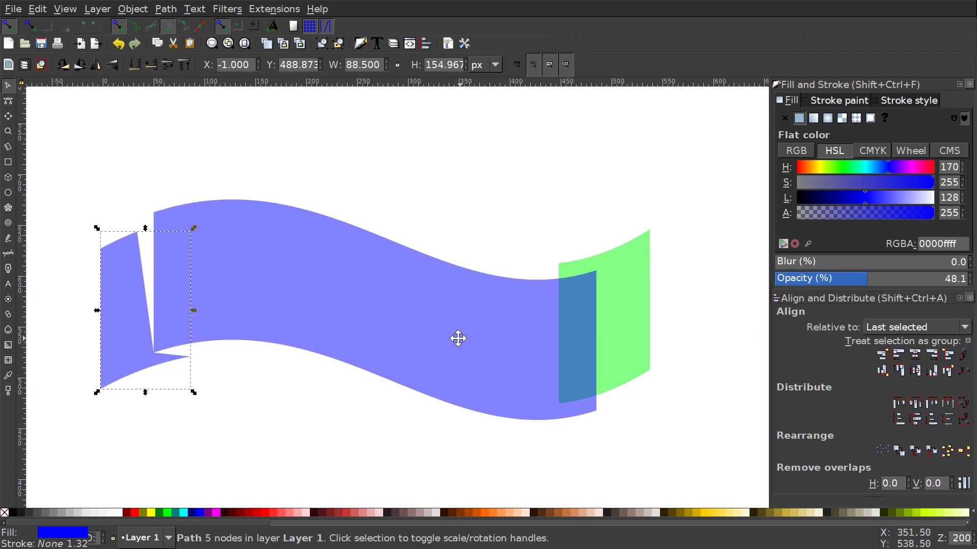
scroll(563, 305, down, 1)
scroll(562, 306, right, 1)
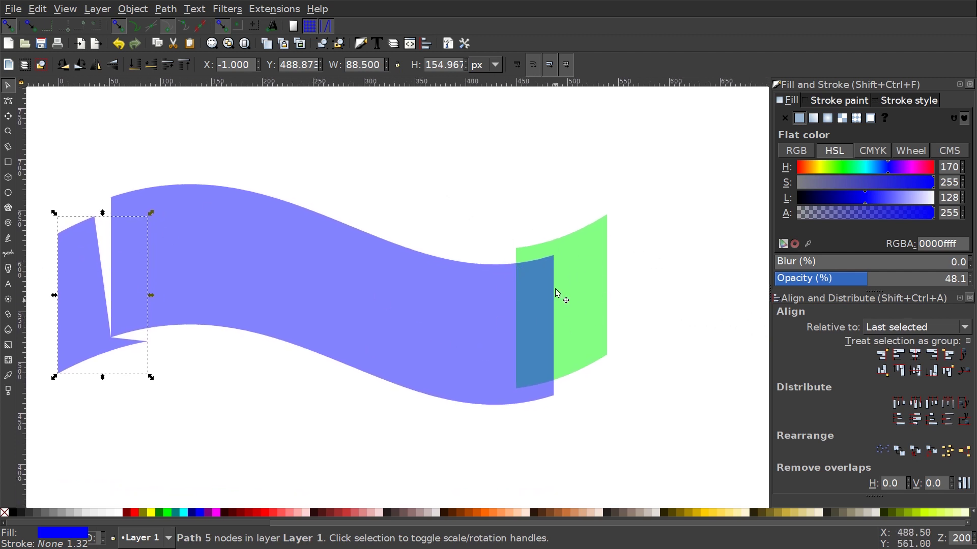
click(8, 253)
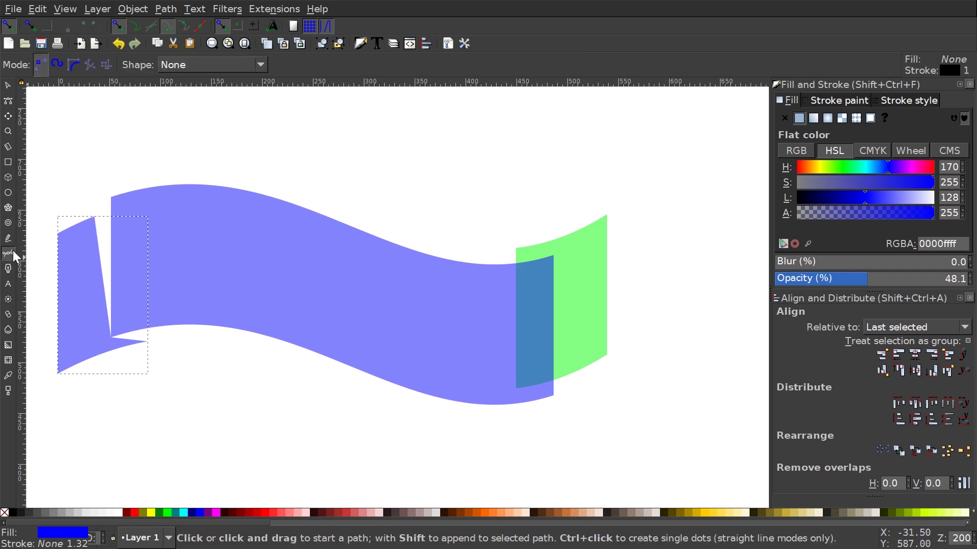
click(518, 249)
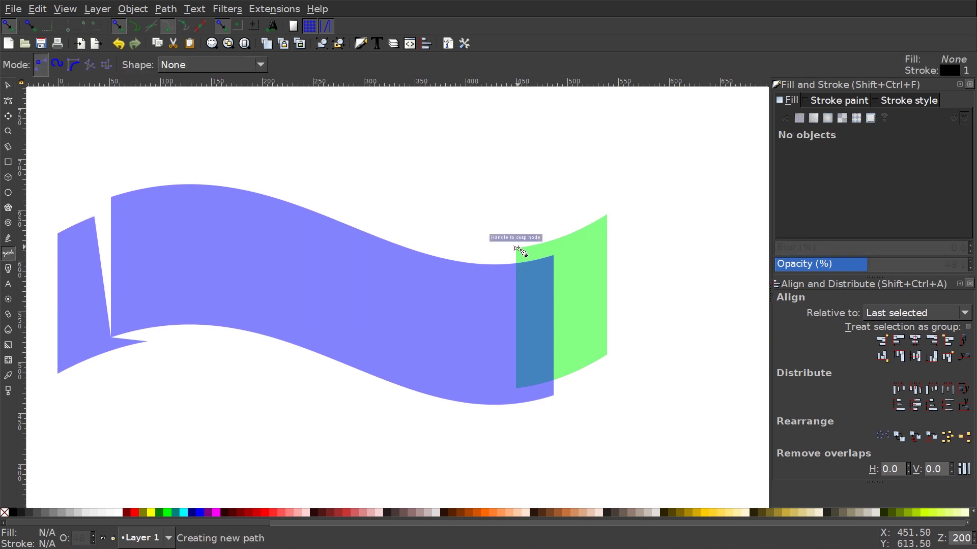
click(514, 320)
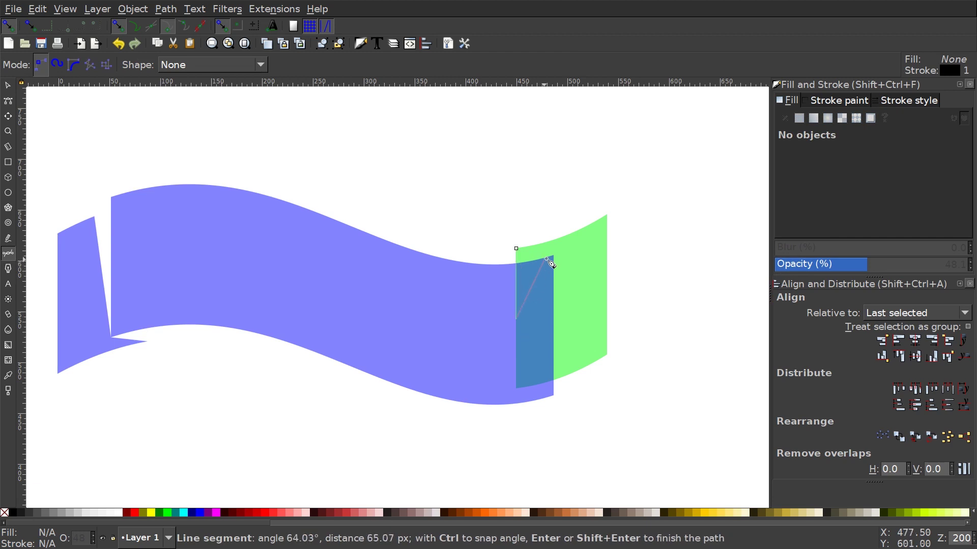
click(553, 256)
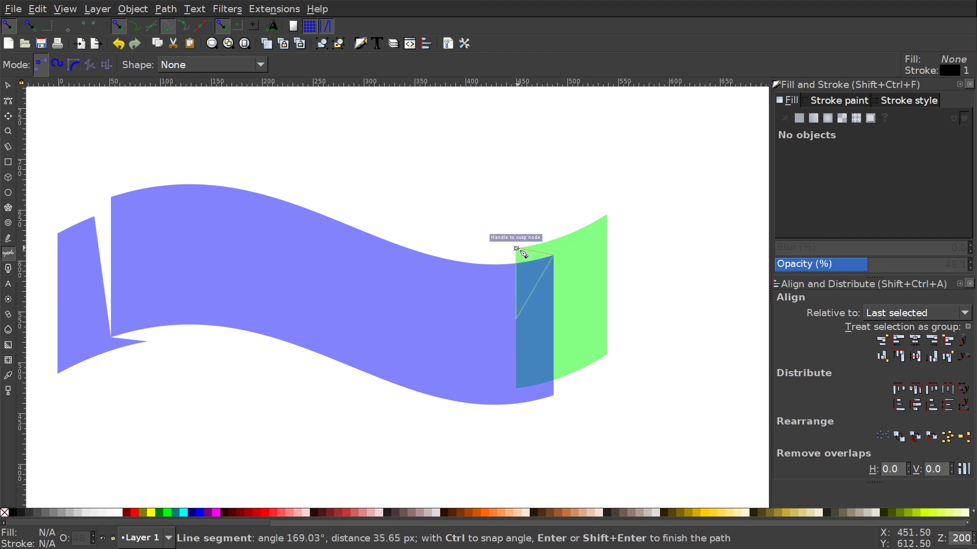
click(517, 249)
- Subtract the triangle from the right green end piece with Difference
click(8, 85)
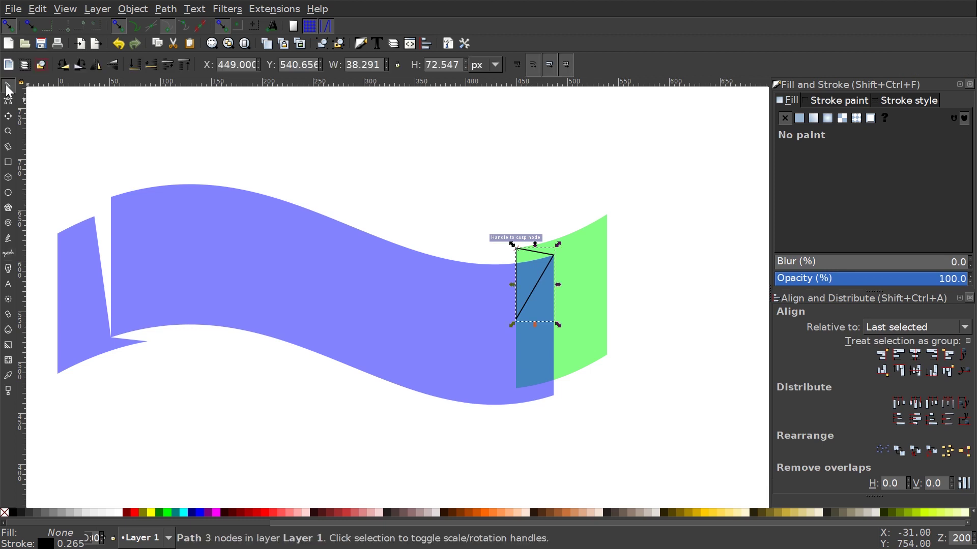
shift+click(588, 250)
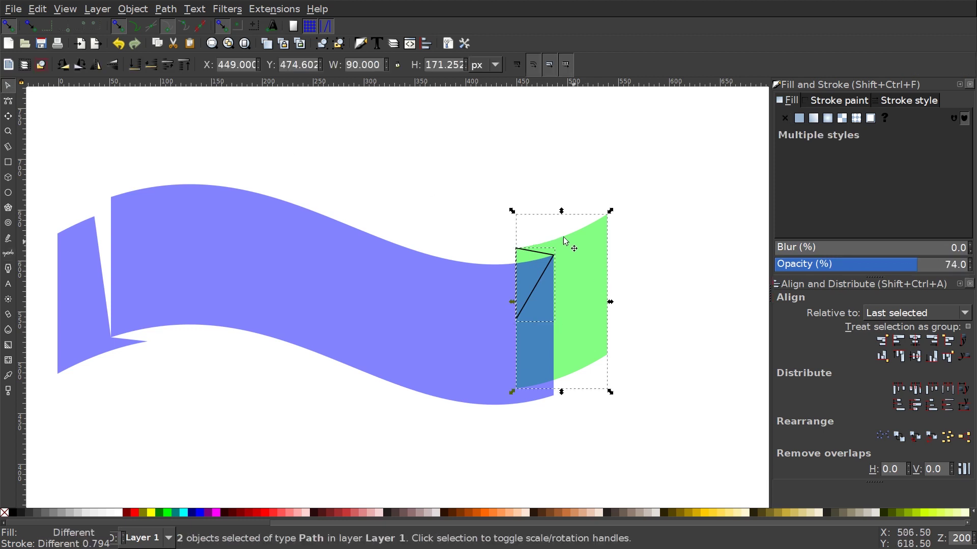
click(161, 12)
click(192, 102)
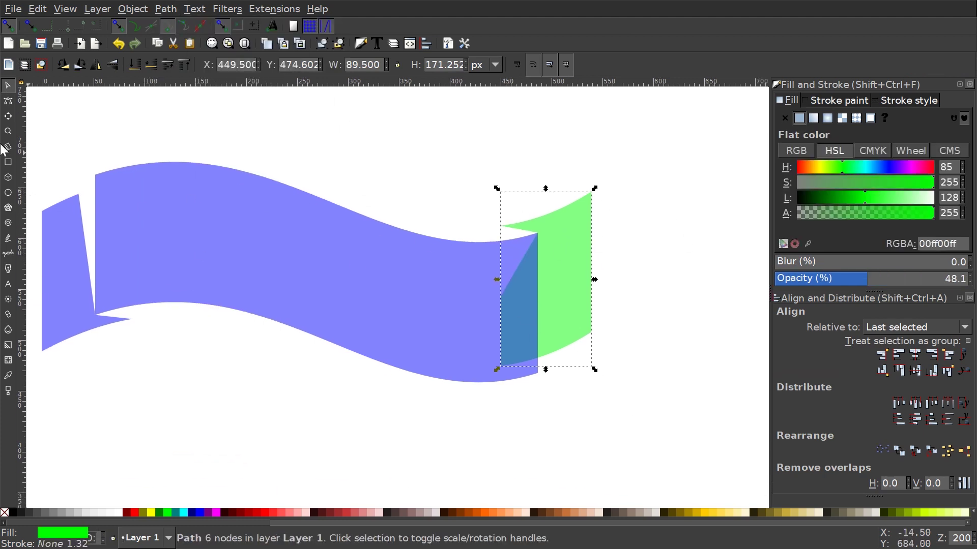
- Draw a closed Bezier triangle about 24 by 139 px over the right green piece, along the blue band's right edge
click(3, 257)
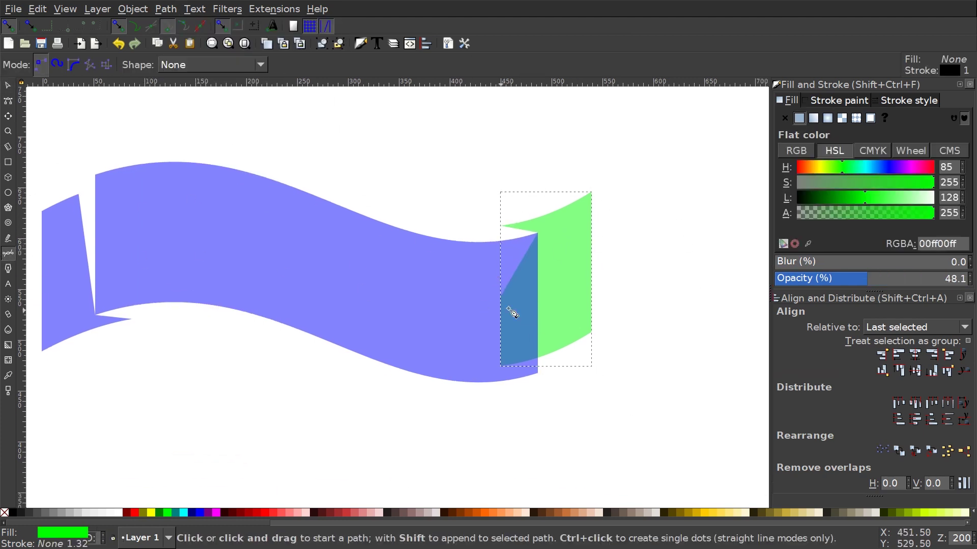
click(539, 234)
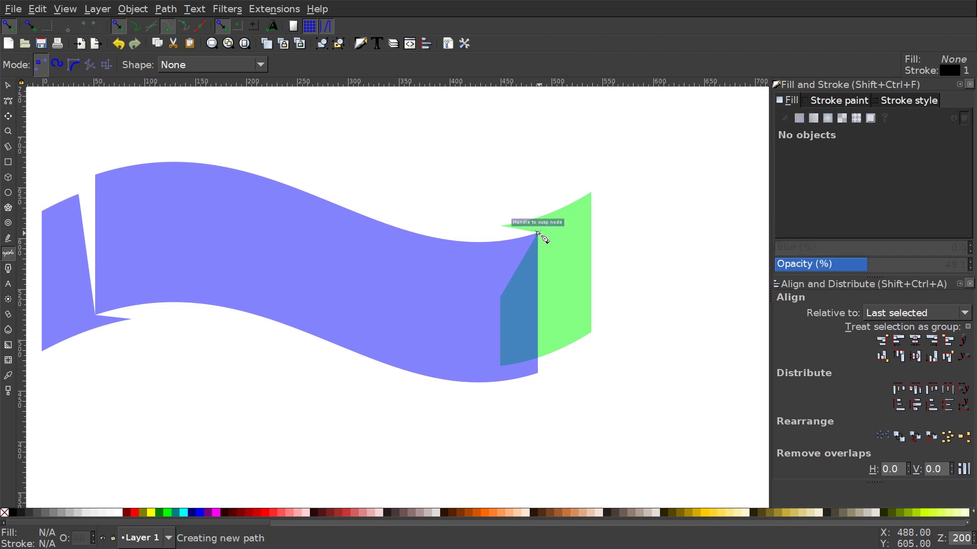
click(561, 367)
click(538, 373)
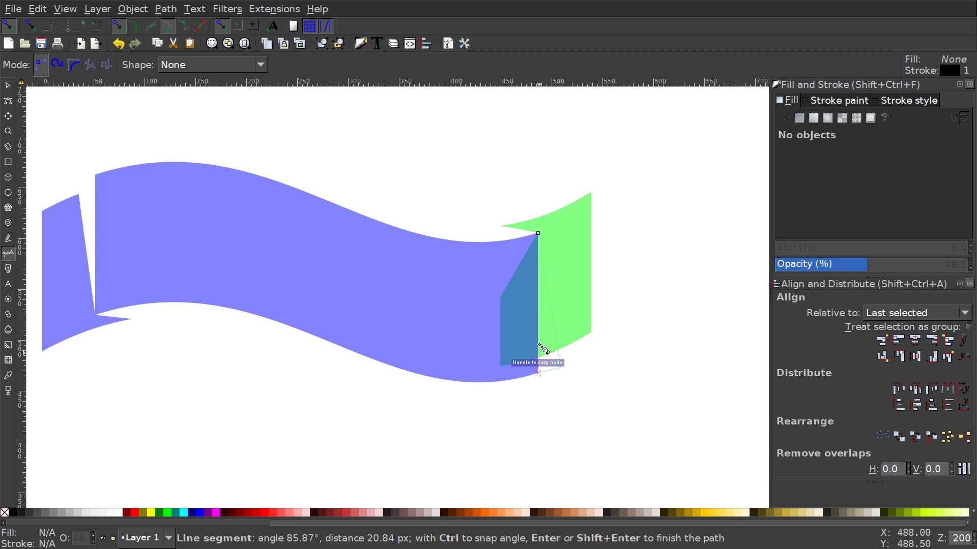
click(538, 233)
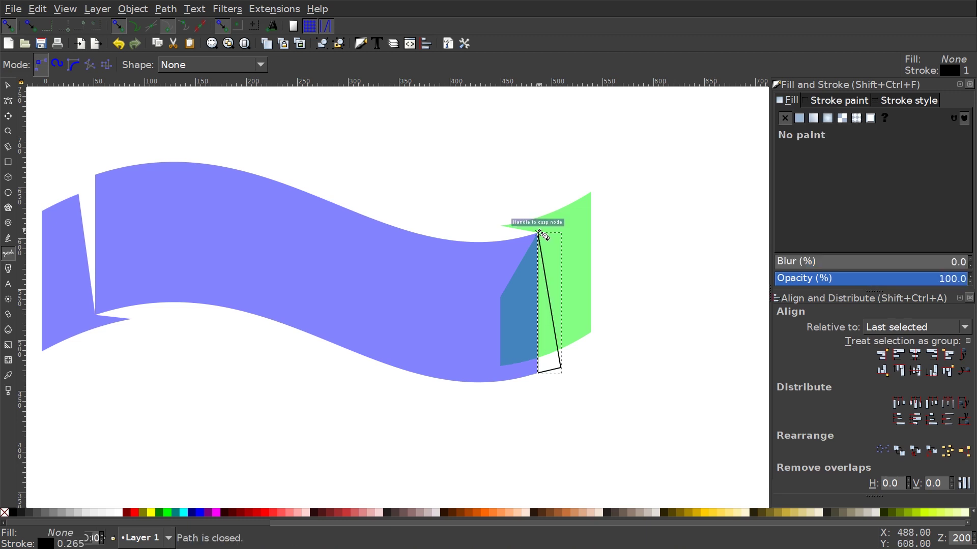
- Subtract the narrow triangle from the right green end piece with Difference
click(9, 85)
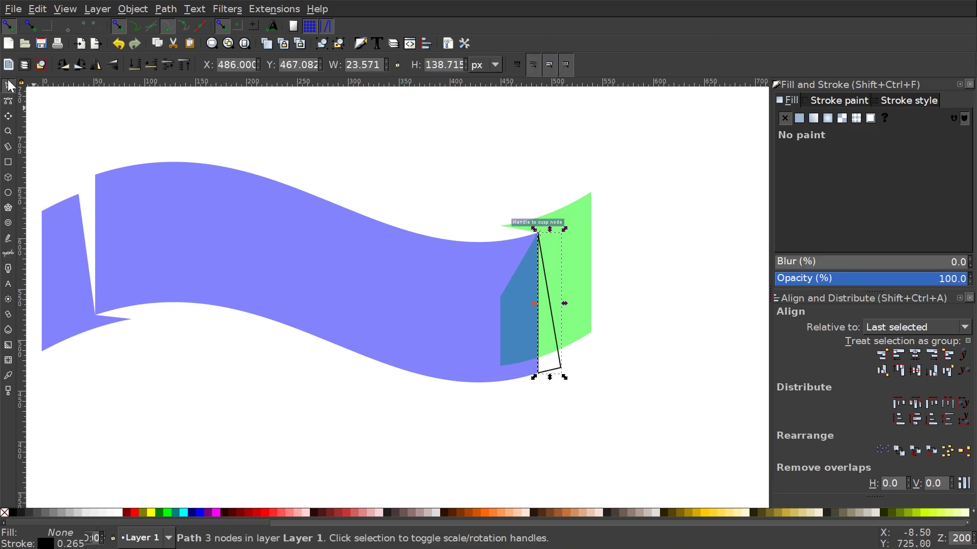
shift+click(591, 252)
click(166, 9)
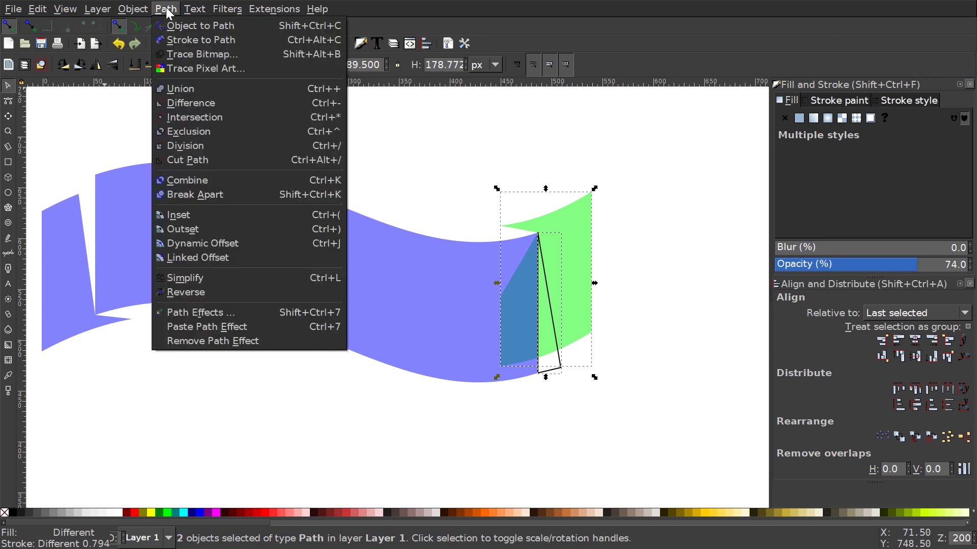
click(174, 106)
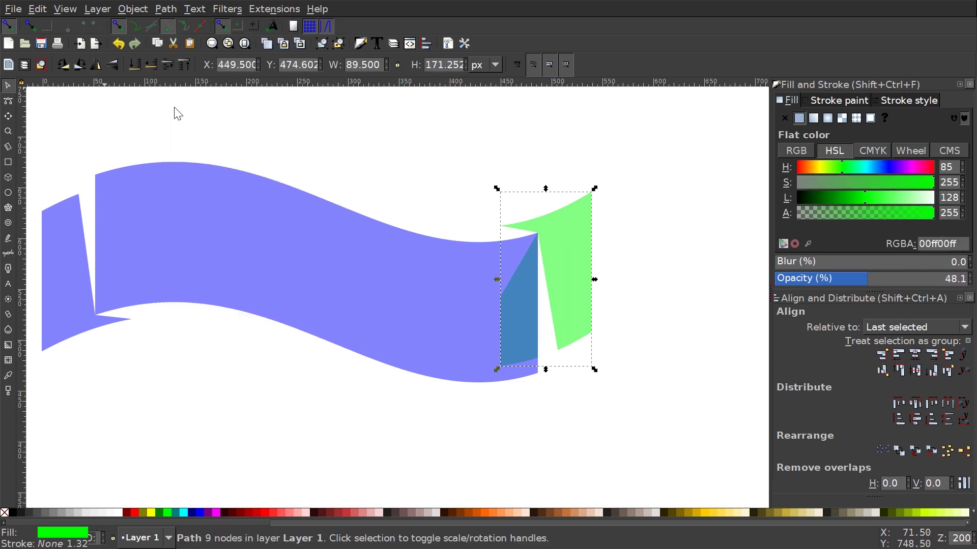
- Break the right green path apart and delete the fragment overlapping the blue band
click(178, 11)
click(187, 197)
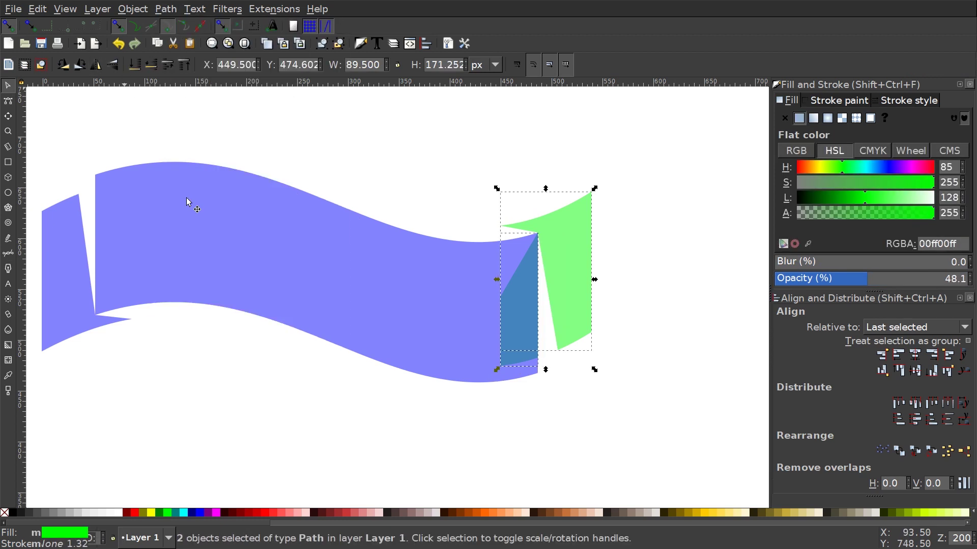
shift+click(587, 218)
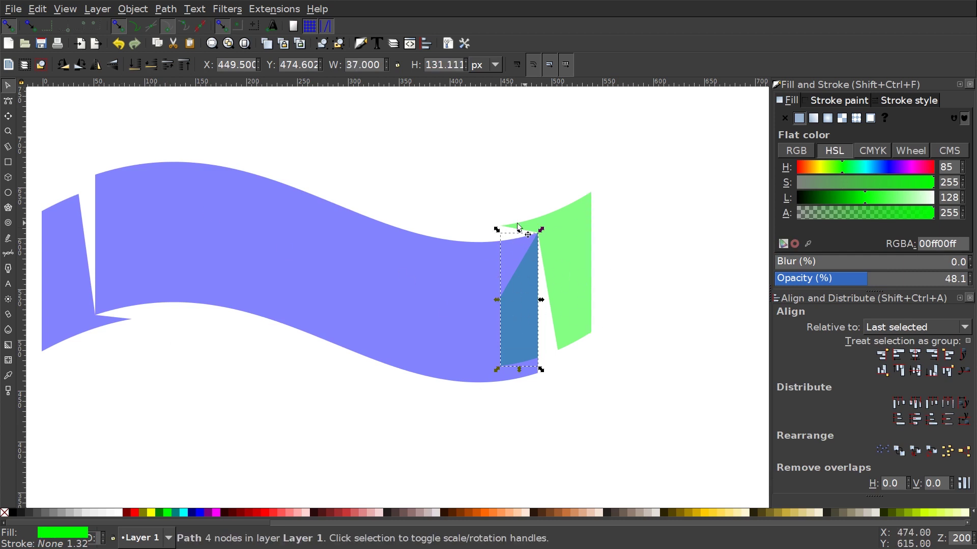
key(Delete)
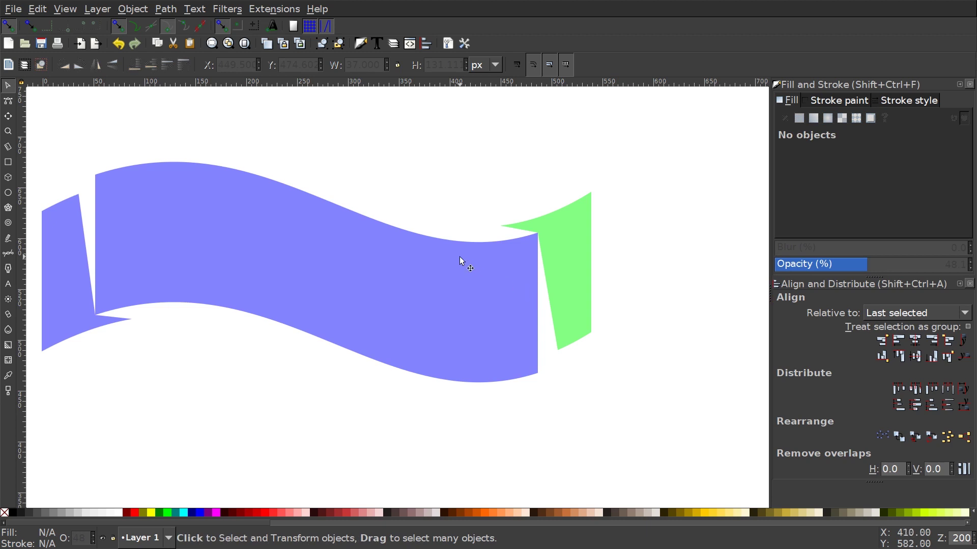
- Fill the remaining right end piece with blue (0000ff) and deselect it
scroll(554, 242, left, 3)
scroll(554, 242, down, 1)
click(630, 200)
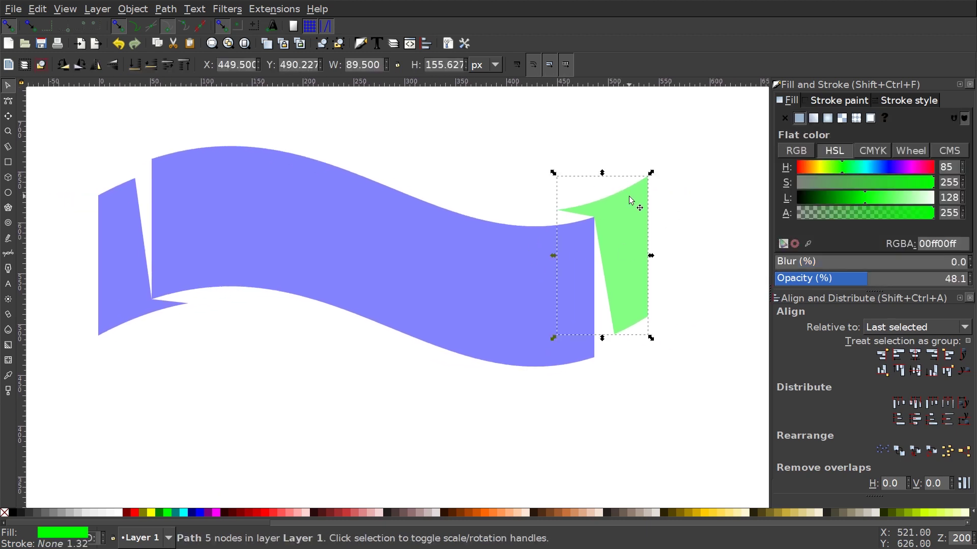
click(203, 512)
scroll(529, 319, up, 1)
scroll(539, 319, right, 1)
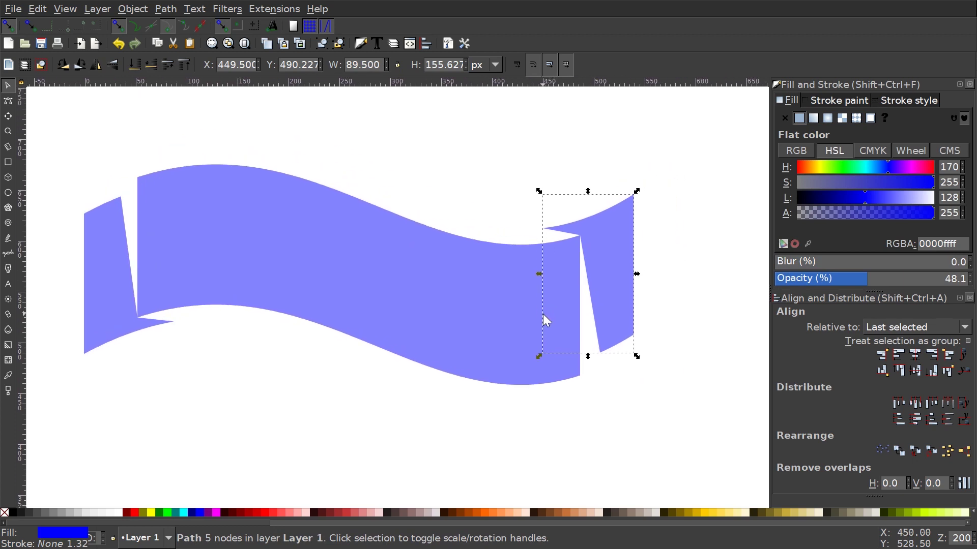
key(1)
click(447, 364)
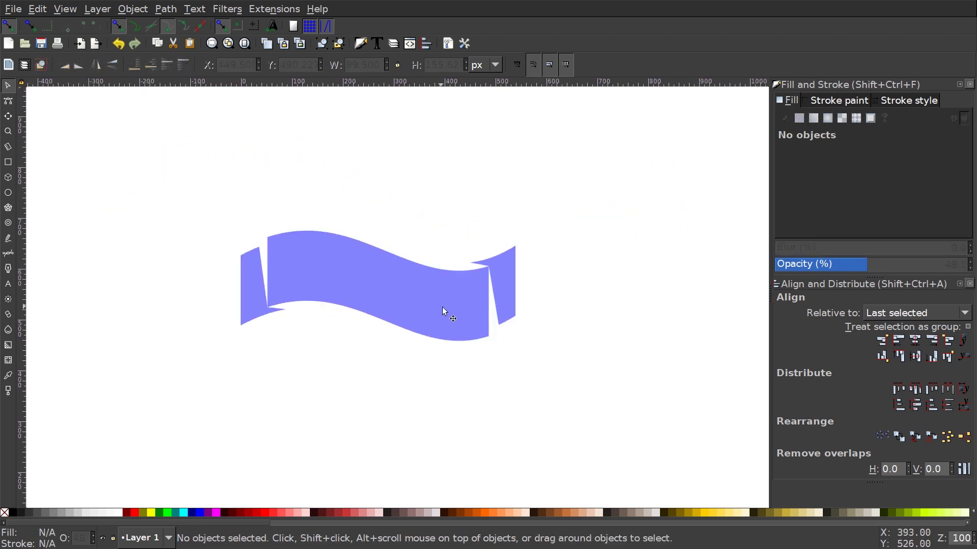
- Try an opacity of 100% on all three ribbon pieces, and undo the change
scroll(453, 285, down, 1)
scroll(461, 260, left, 1)
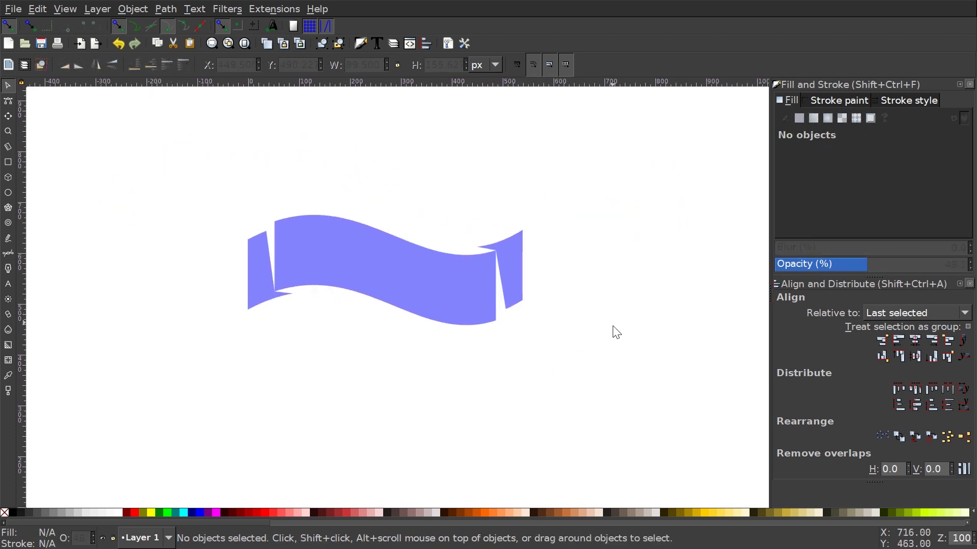
drag(667, 413, 138, 128)
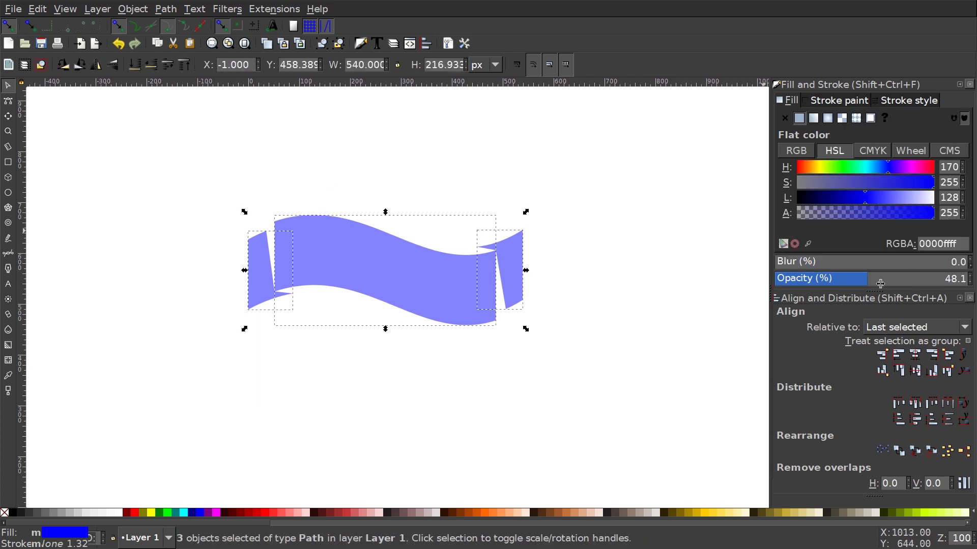
drag(873, 282, 966, 279)
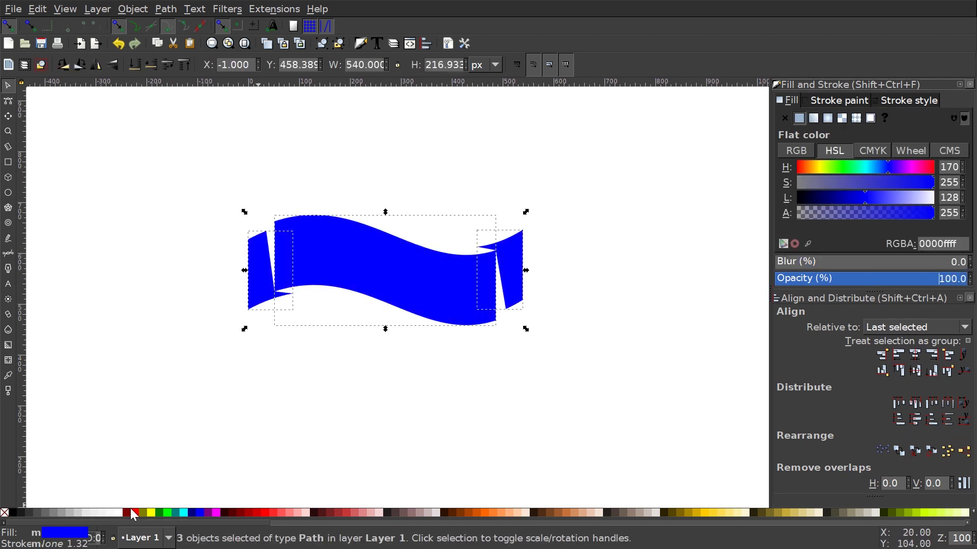
click(362, 403)
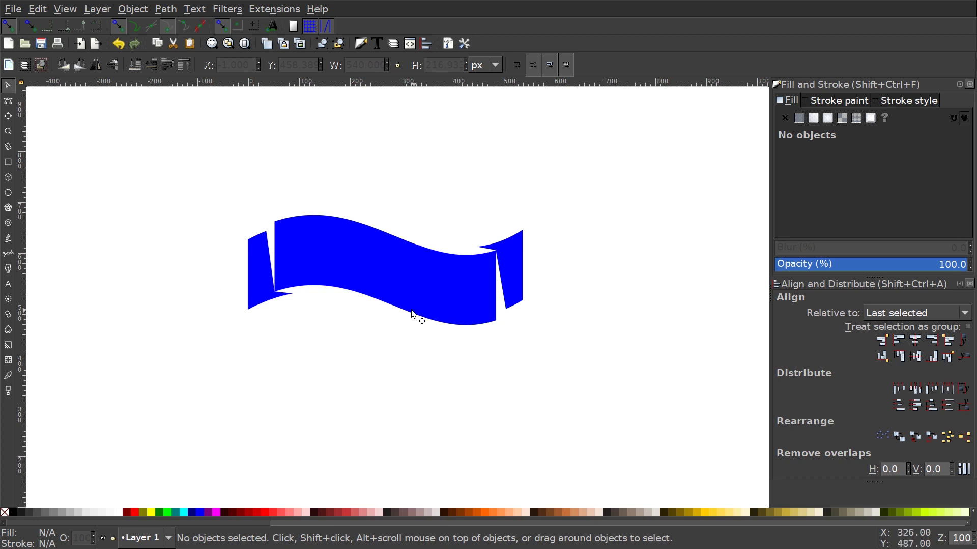
key(ctrl+z)
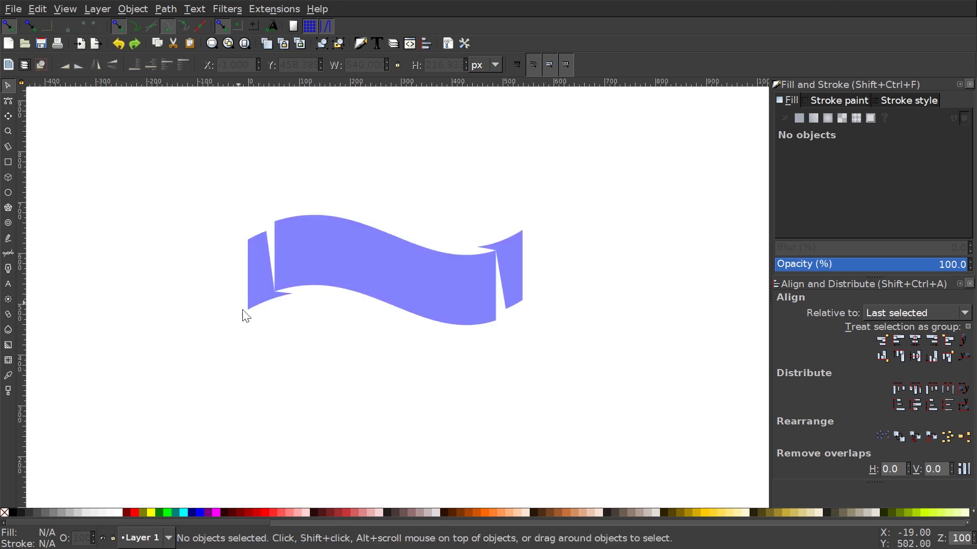
- Duplicate the central blue band and fill the copy with red (ff0000)
scroll(381, 331, down, 1)
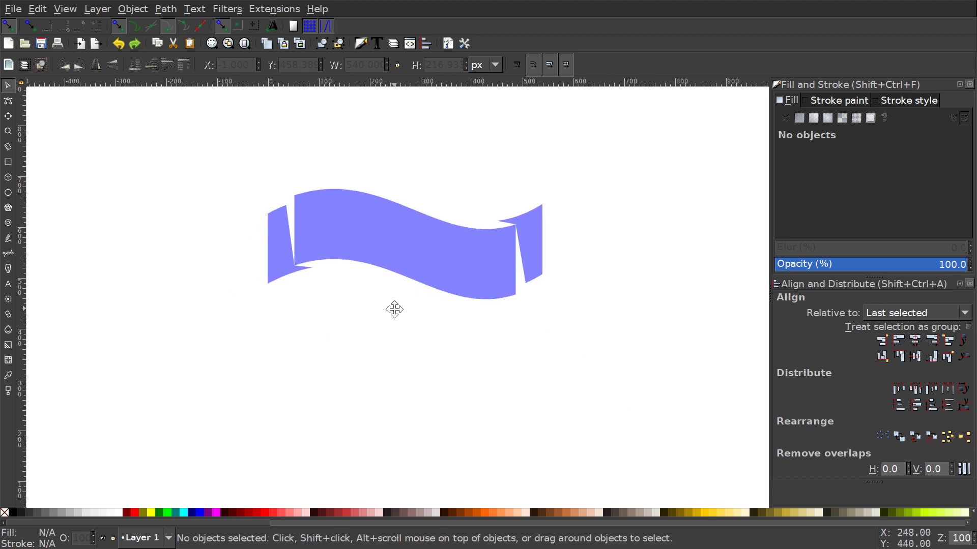
ctrl+scroll(396, 248, up, 1)
ctrl+scroll(395, 248, up, 1)
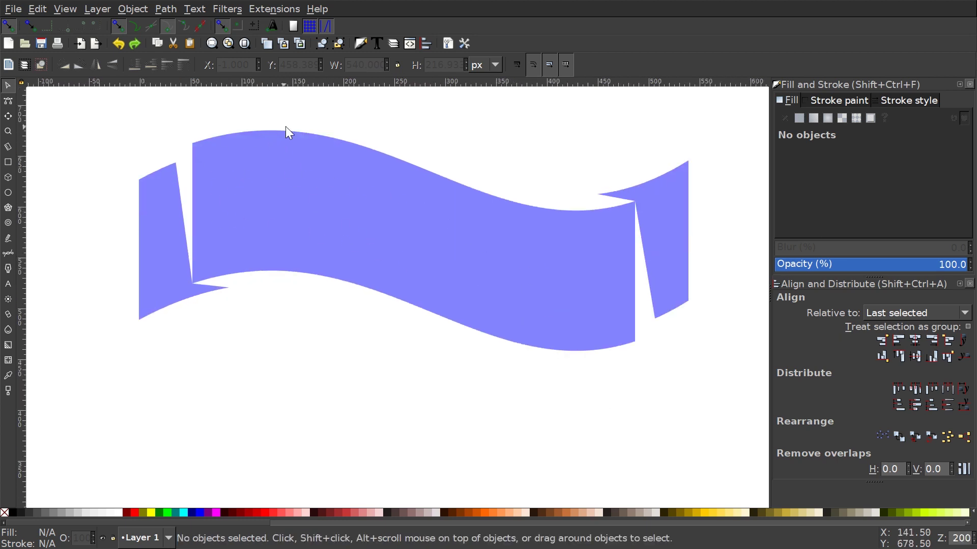
click(358, 167)
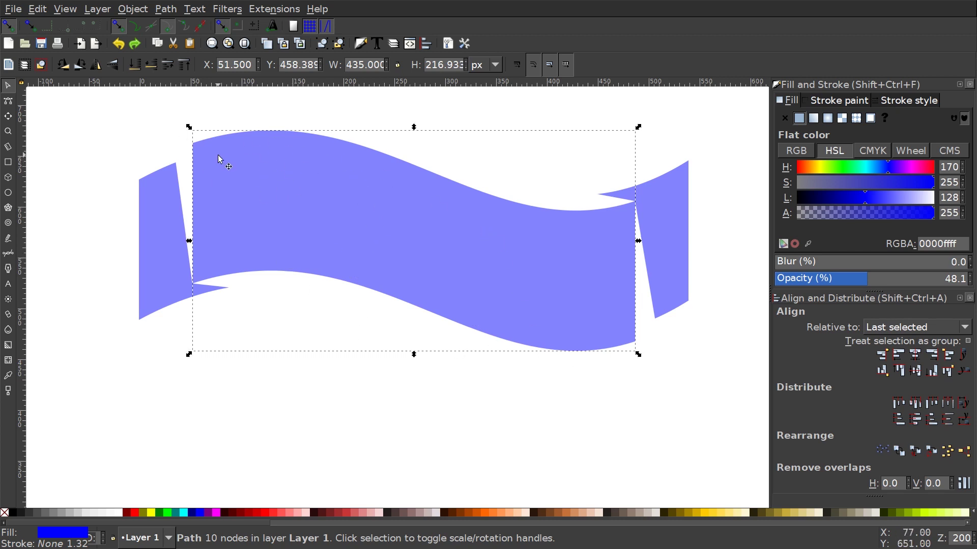
key(ctrl+d)
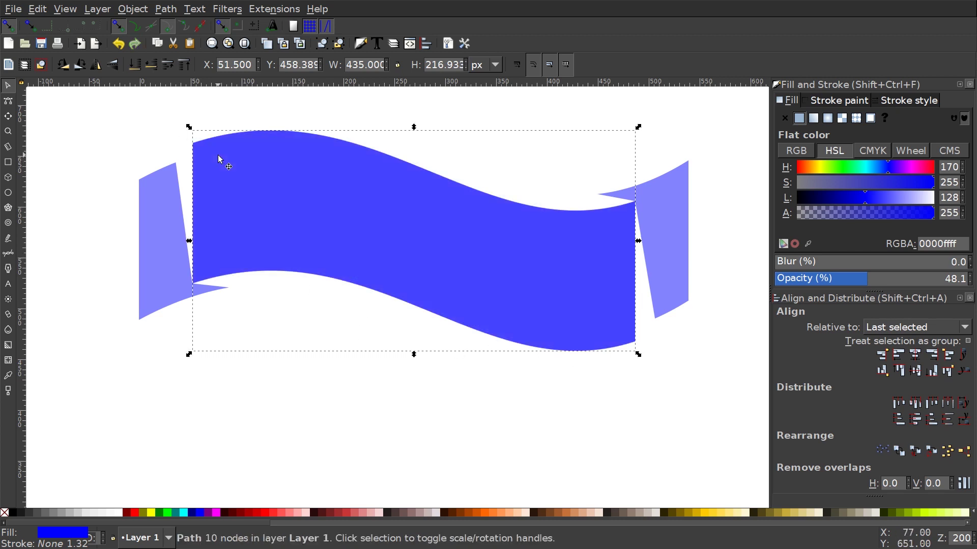
click(135, 514)
- Move the five upper-edge nodes of the red copy straight down by about 29 px
drag(435, 283, 394, 312)
click(7, 101)
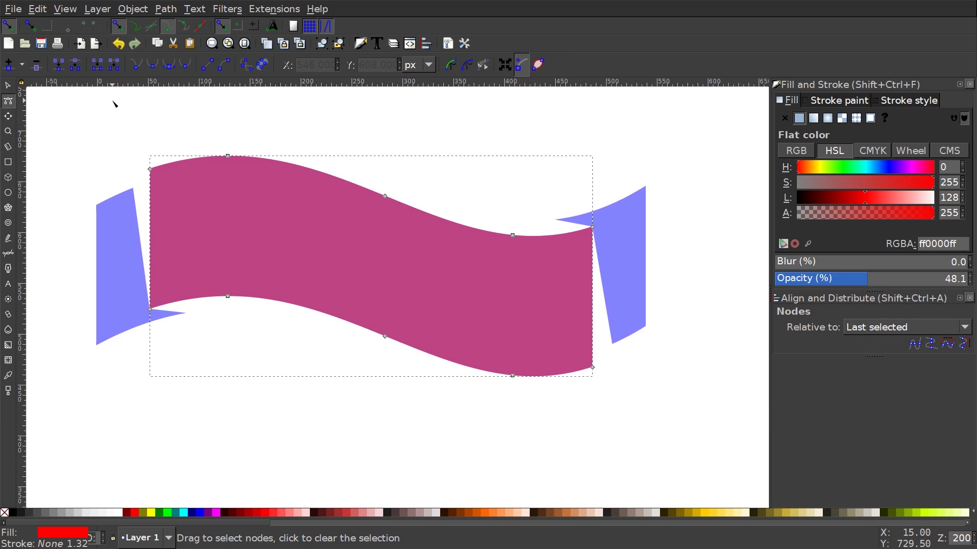
drag(113, 102, 732, 268)
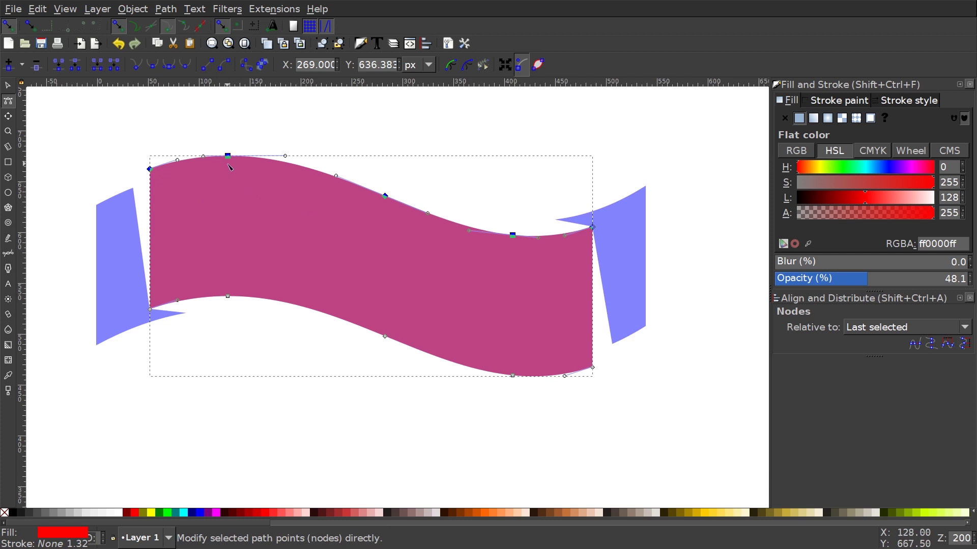
drag(228, 159, 221, 188)
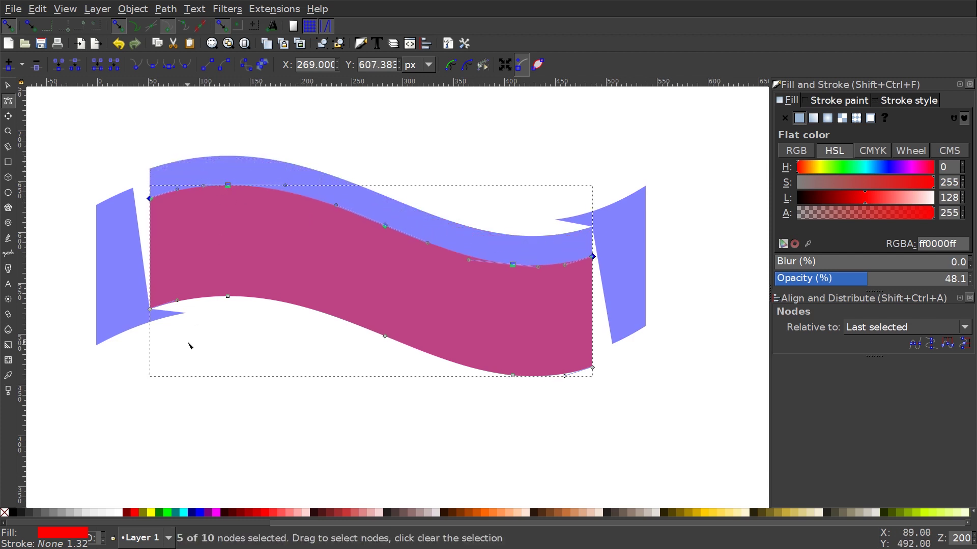
- Center the red copy vertically on the blue band by aligning both on the horizontal axis
click(9, 86)
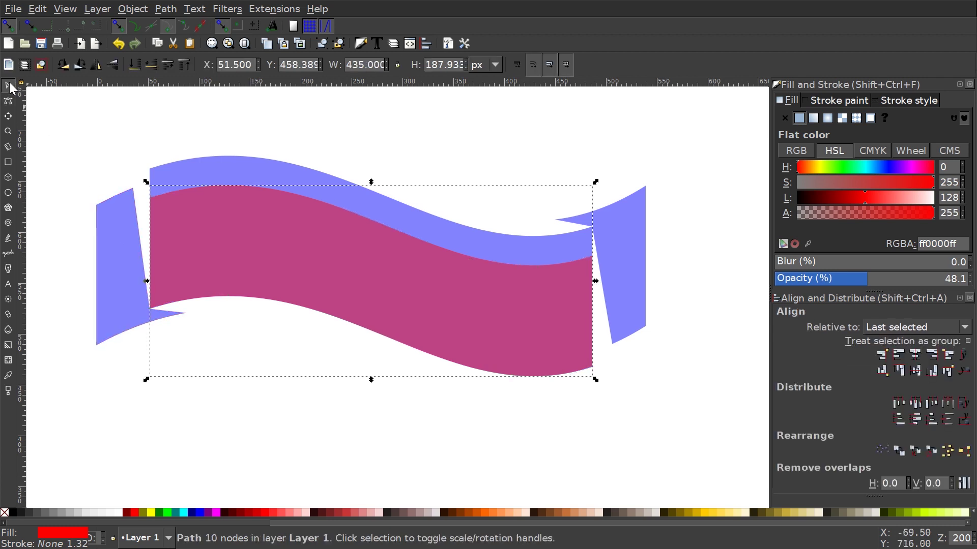
shift+click(262, 163)
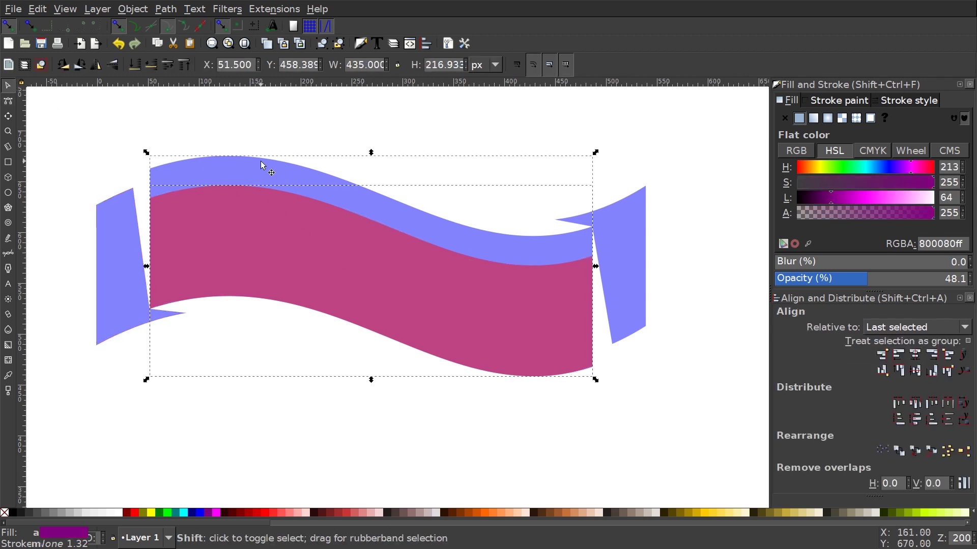
click(917, 371)
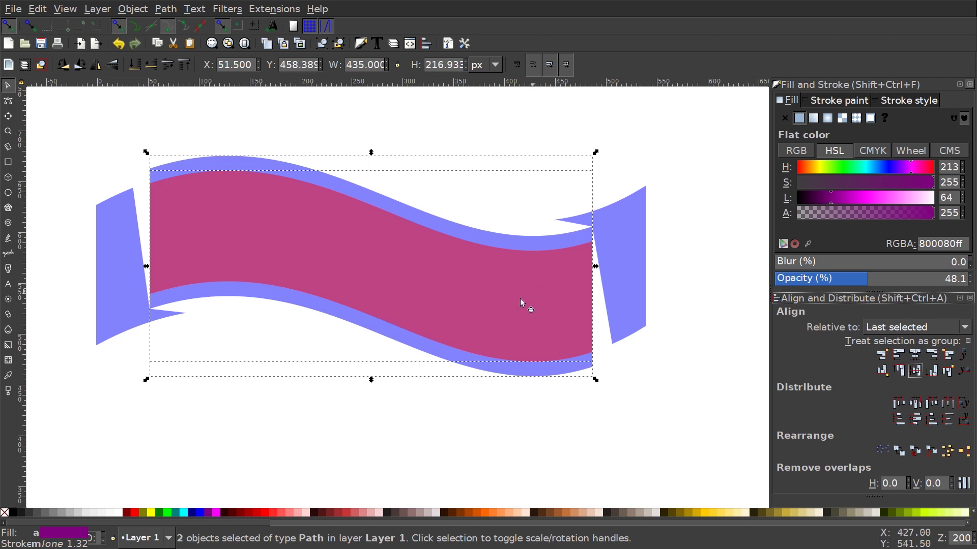
click(346, 379)
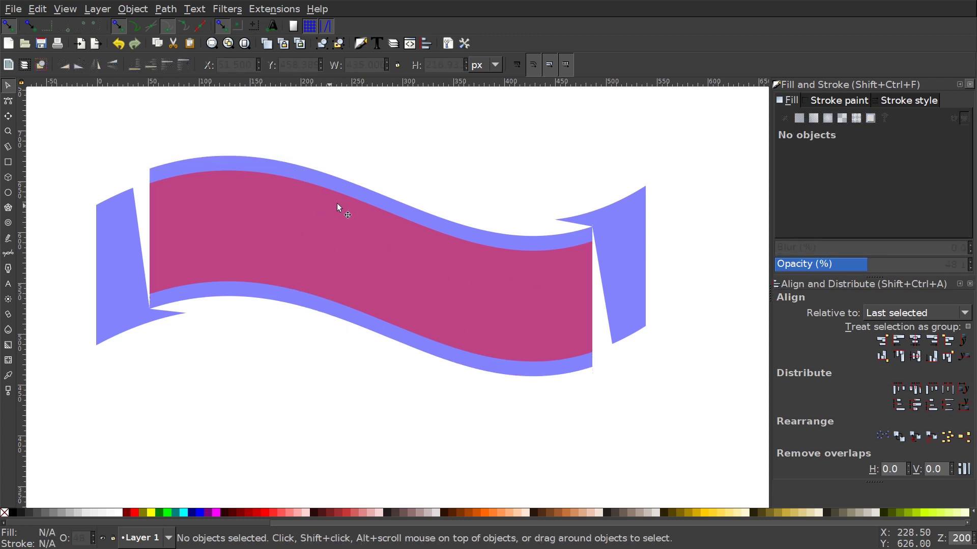
scroll(296, 463, up, 2)
scroll(297, 462, left, 3)
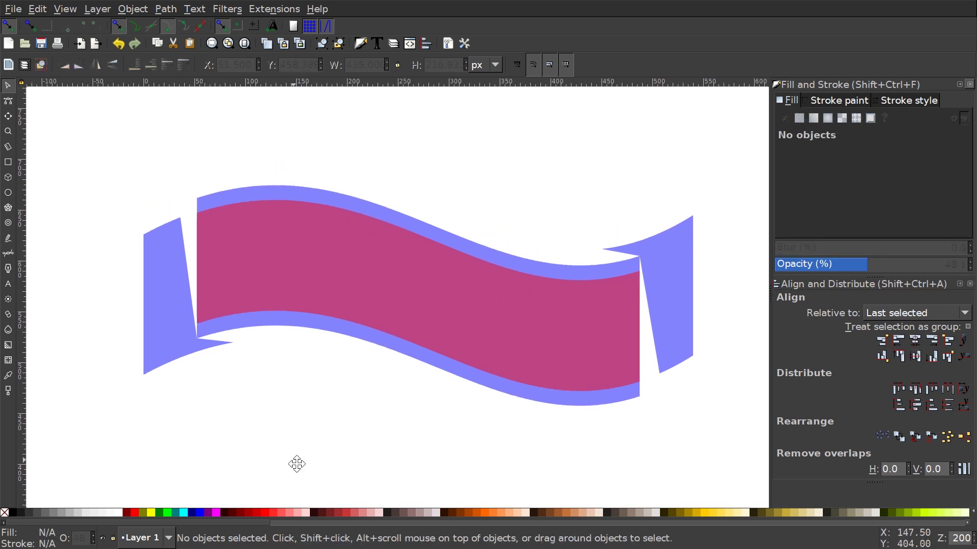
scroll(434, 327, up, 4)
scroll(434, 327, right, 4)
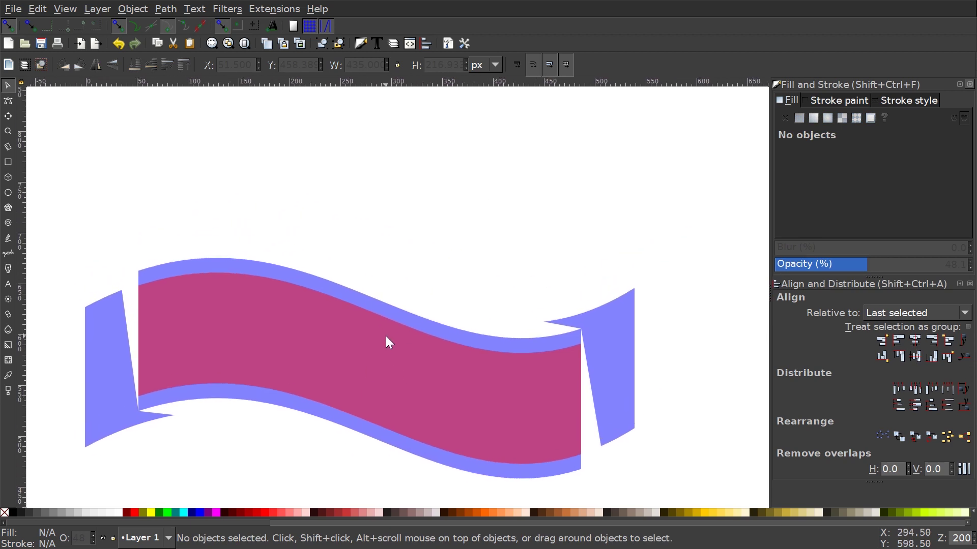
scroll(356, 311, down, 2)
scroll(356, 311, right, 2)
- Create a text object reading "text" on the blank canvas above the ribbon
key(1)
scroll(320, 280, up, 1)
scroll(320, 280, left, 1)
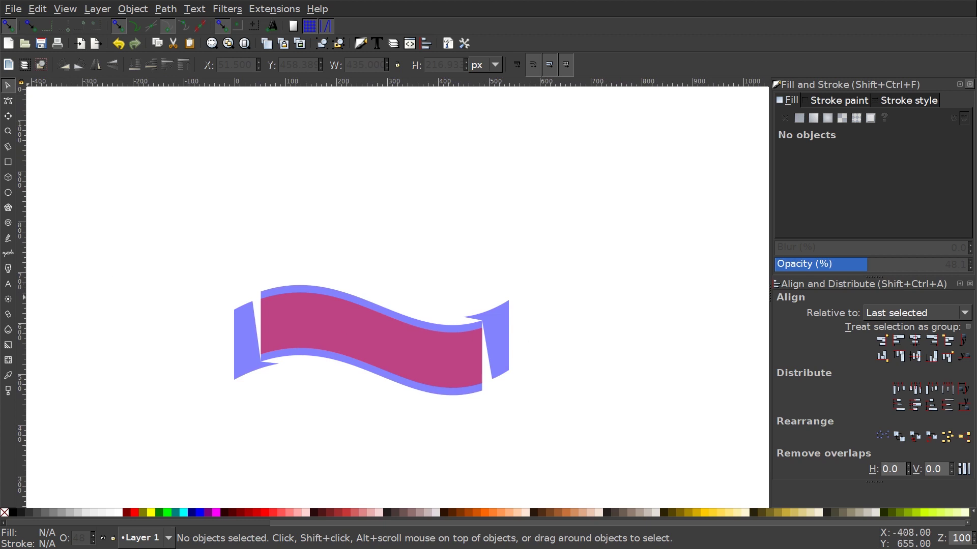
click(8, 286)
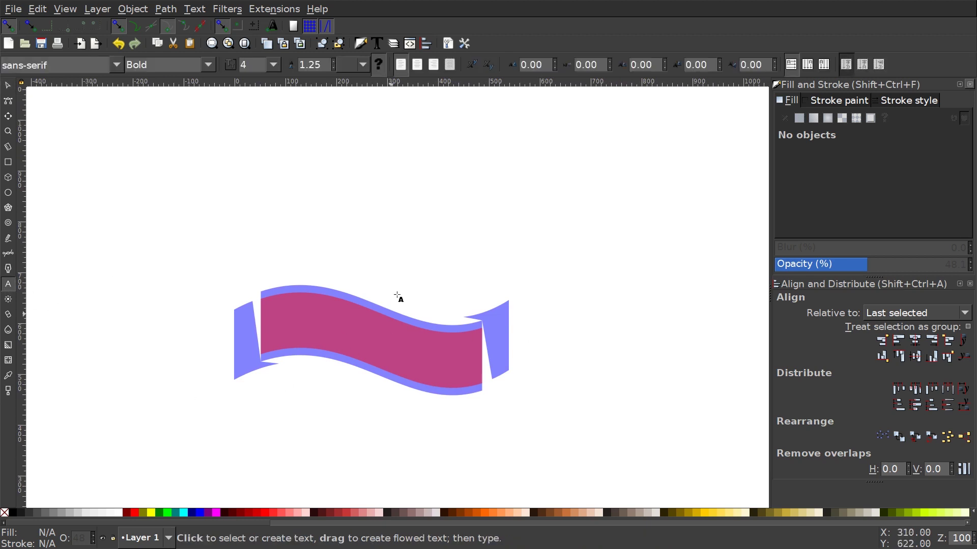
click(329, 239)
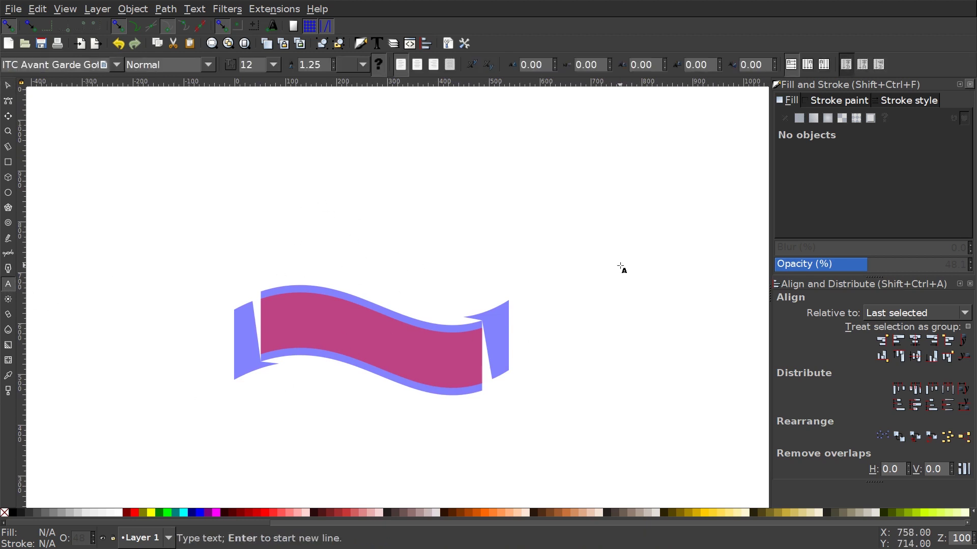
text(text)
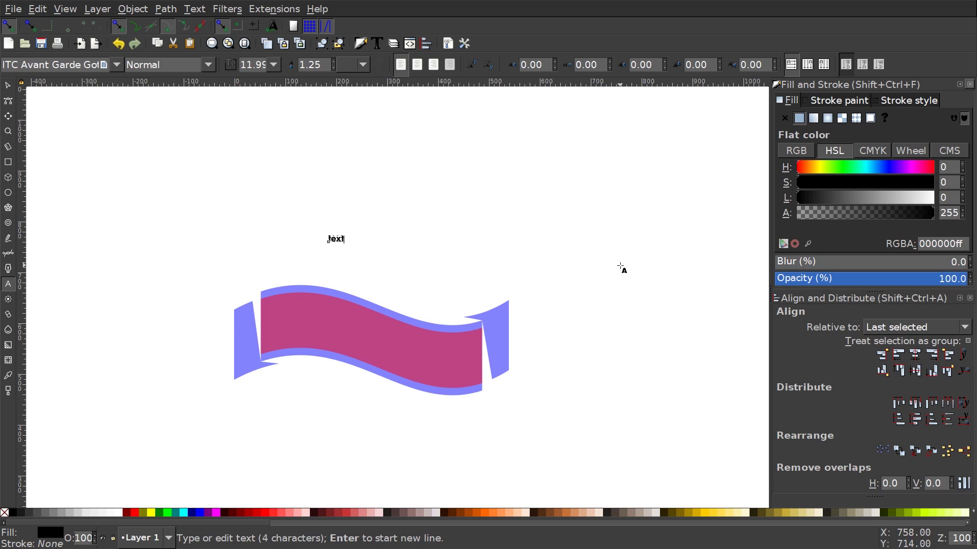
- Replace the wording of the text object with "TEXT" in capitals
key(BackSpace)
key(BackSpace)
key(BackSpace)
key(BackSpace)
text(JE)
scroll(357, 274, left, 2)
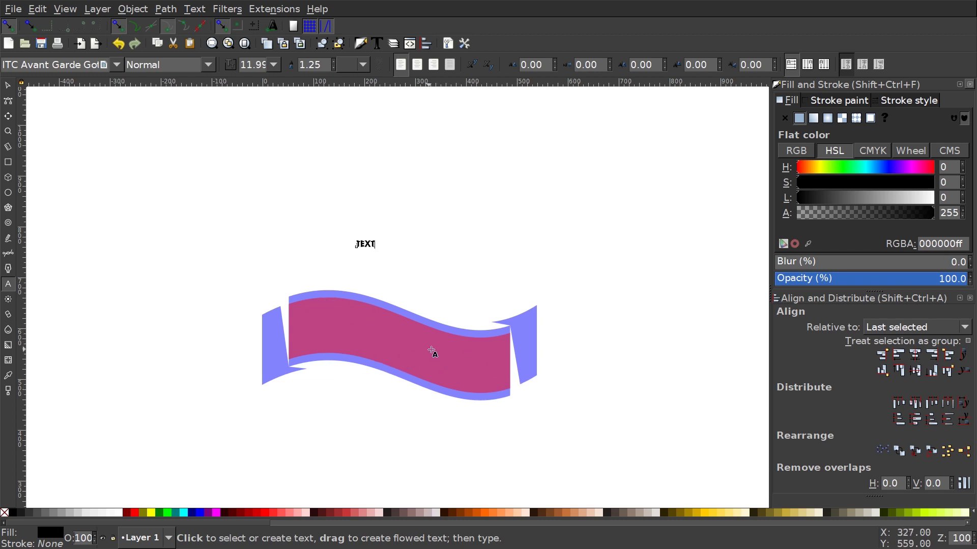
scroll(351, 336, up, 1)
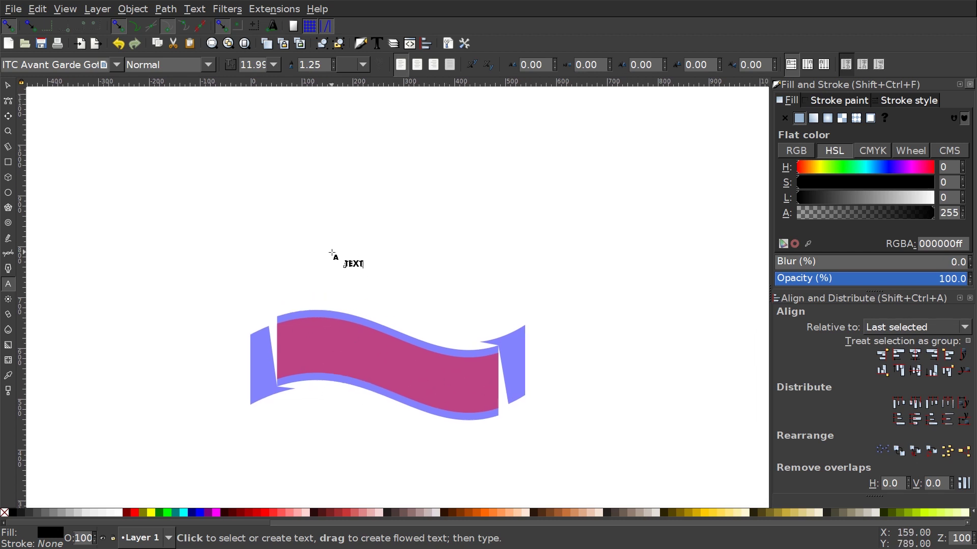
scroll(384, 353, down, 1)
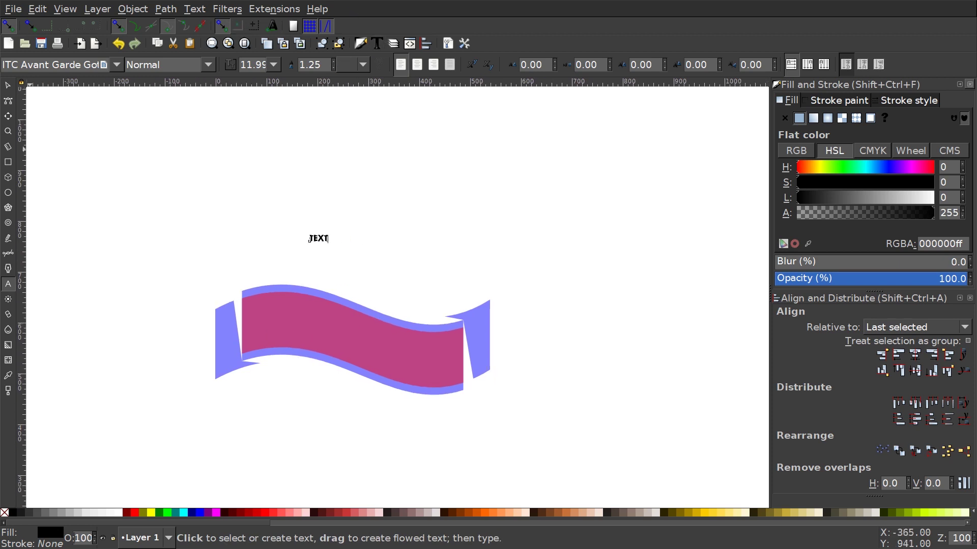
- Change the text's font family to League Gothic in the Text and Font dialog, apply it and close the dialog
key(ctrl+shift+t)
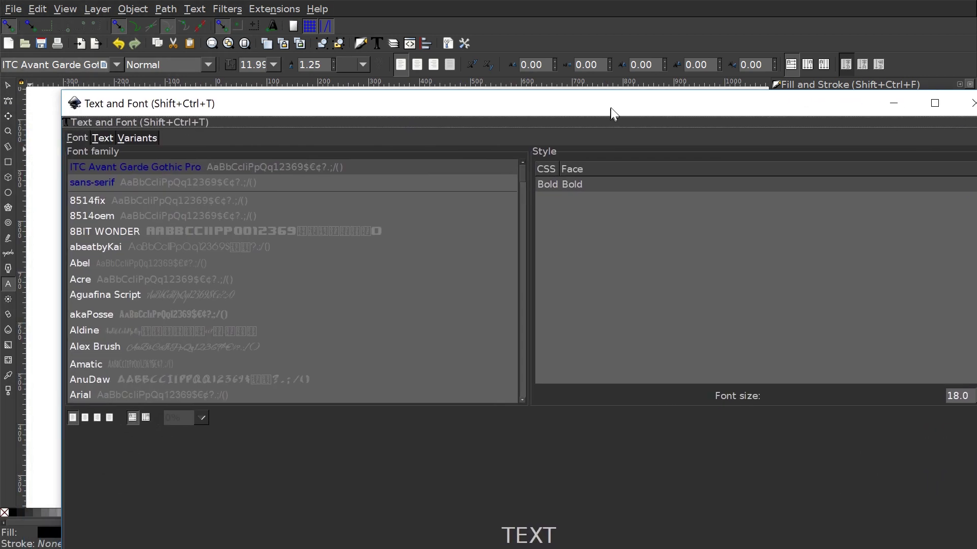
drag(63, 86, 621, 360)
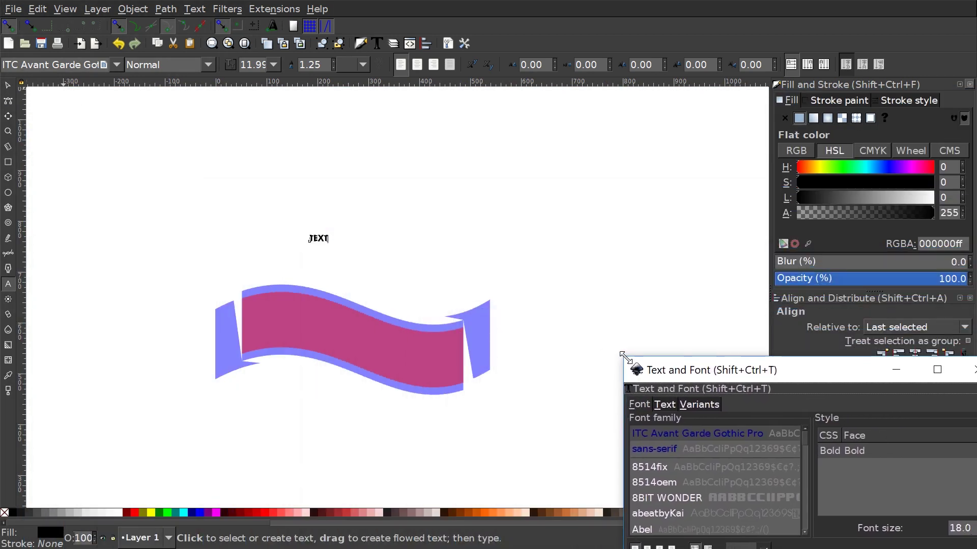
drag(752, 371, 417, 88)
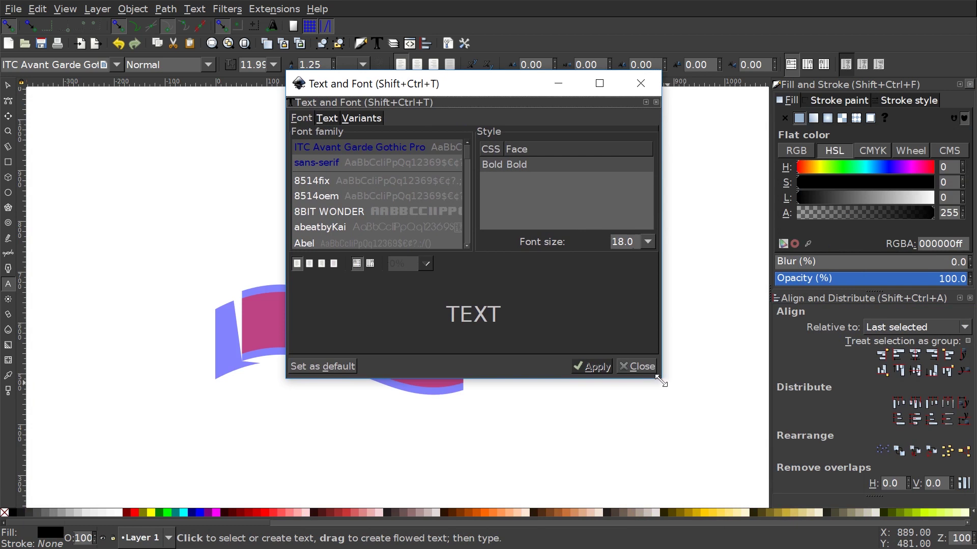
drag(659, 379, 908, 460)
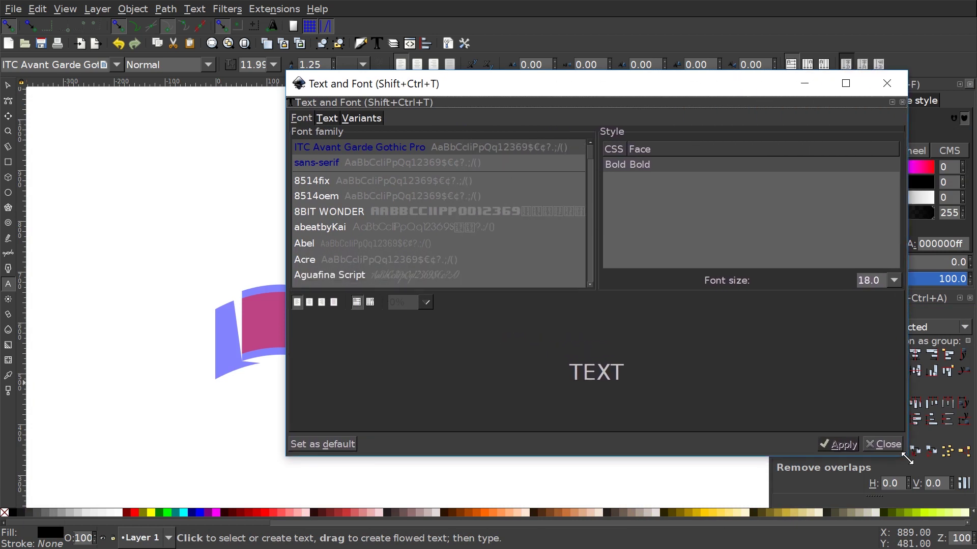
click(436, 230)
text(leag)
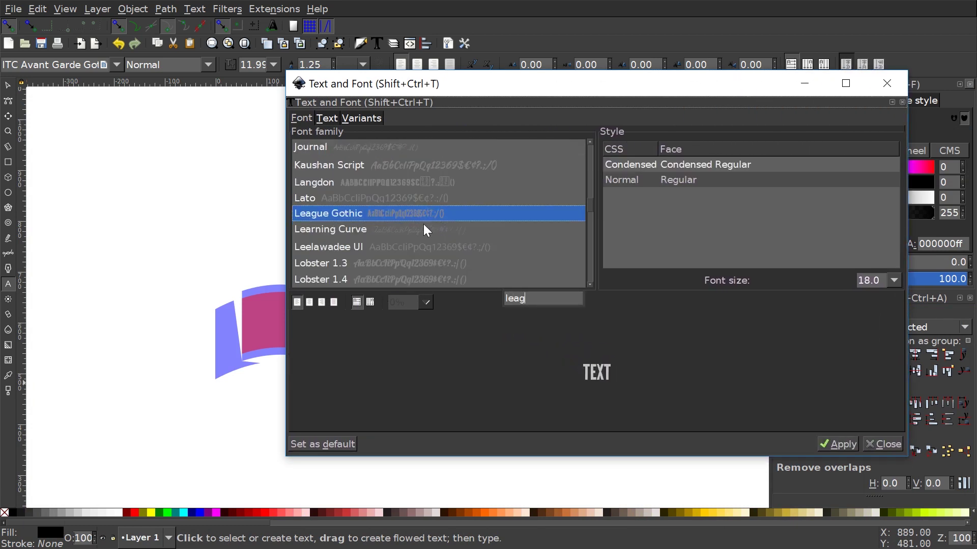
click(382, 213)
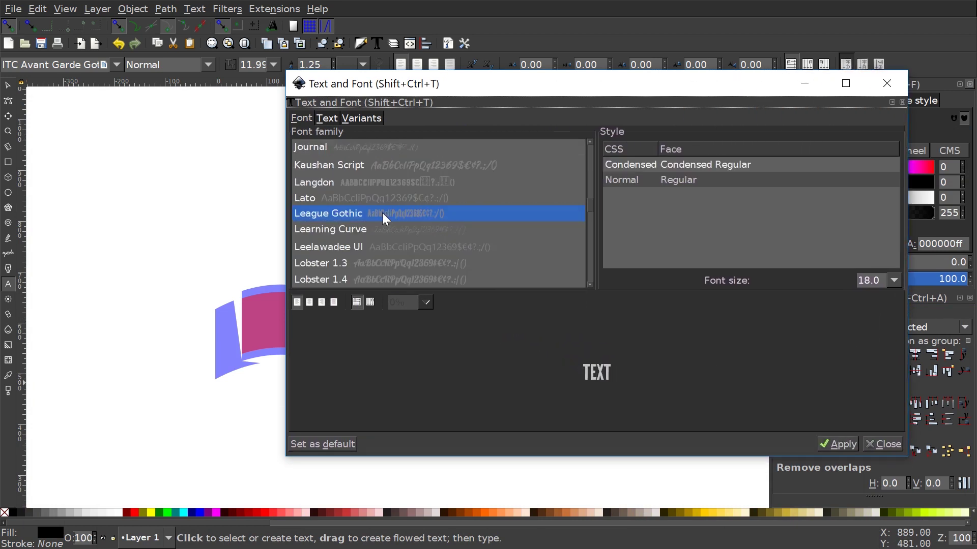
click(847, 442)
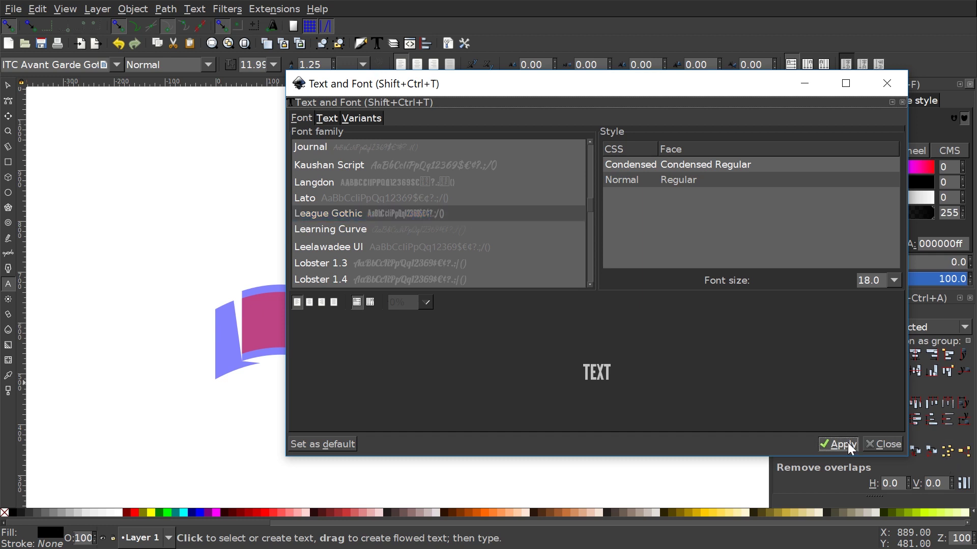
click(885, 83)
- Move the text onto the red band and enlarge it proportionally to about 203 px wide and 115 px high
scroll(305, 351, down, 1)
scroll(305, 351, left, 3)
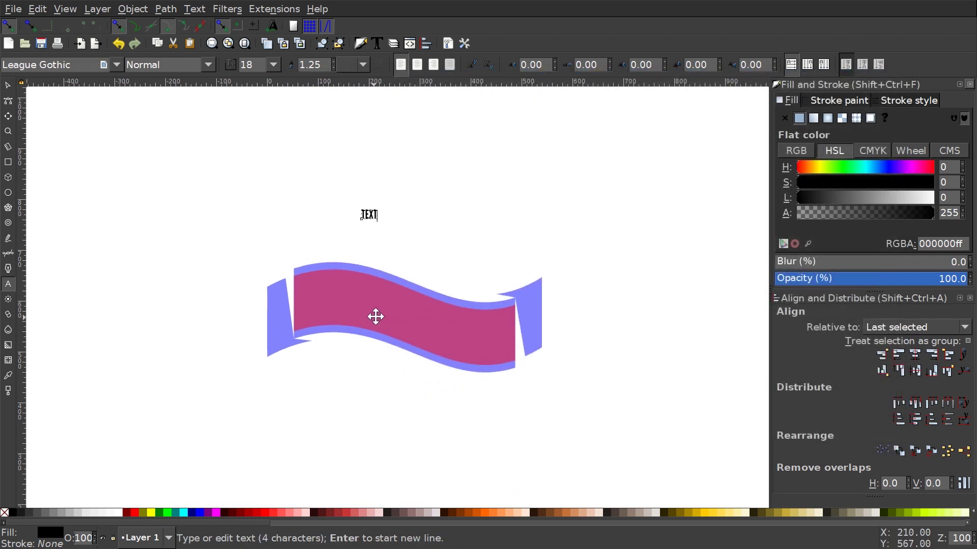
click(8, 85)
drag(378, 217, 440, 343)
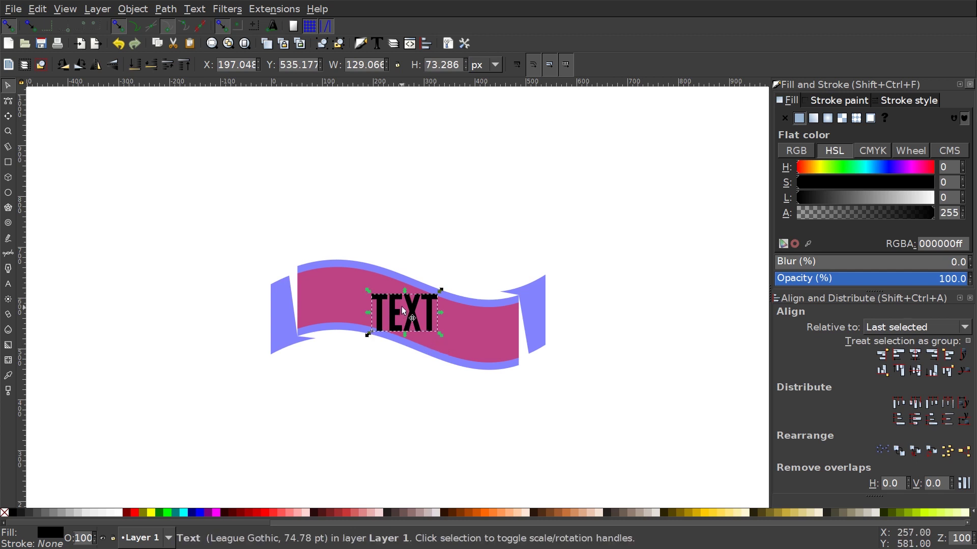
drag(401, 306, 405, 298)
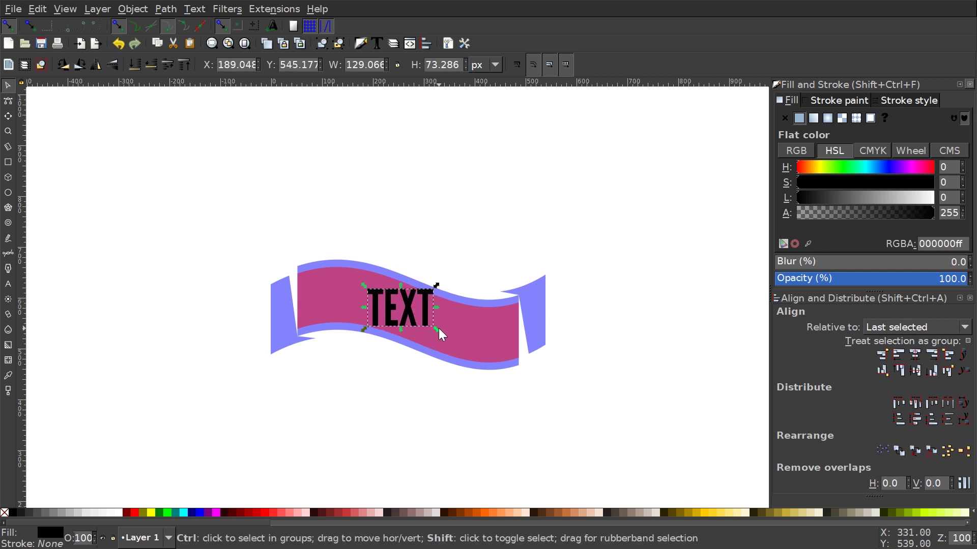
drag(439, 328, 459, 348)
click(392, 321)
drag(384, 312, 374, 300)
- Scale the text to about 190 px wide by 108 px high and move it near the middle of the band
scroll(374, 300, up, 2)
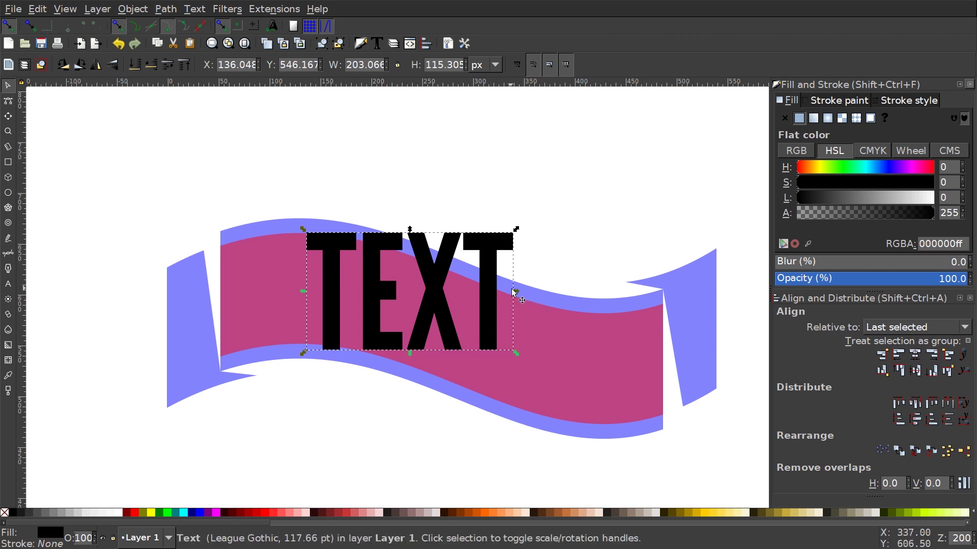
drag(516, 292, 489, 291)
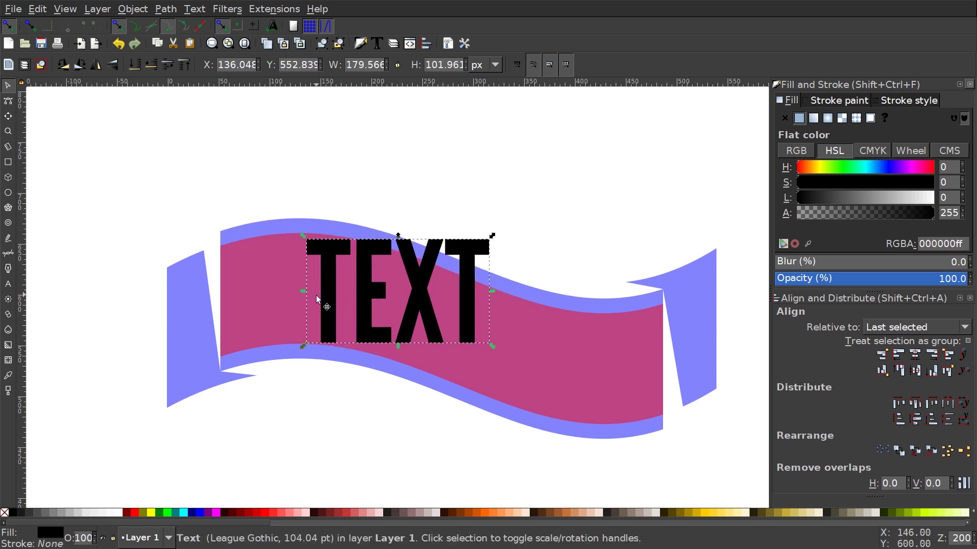
drag(316, 295, 276, 292)
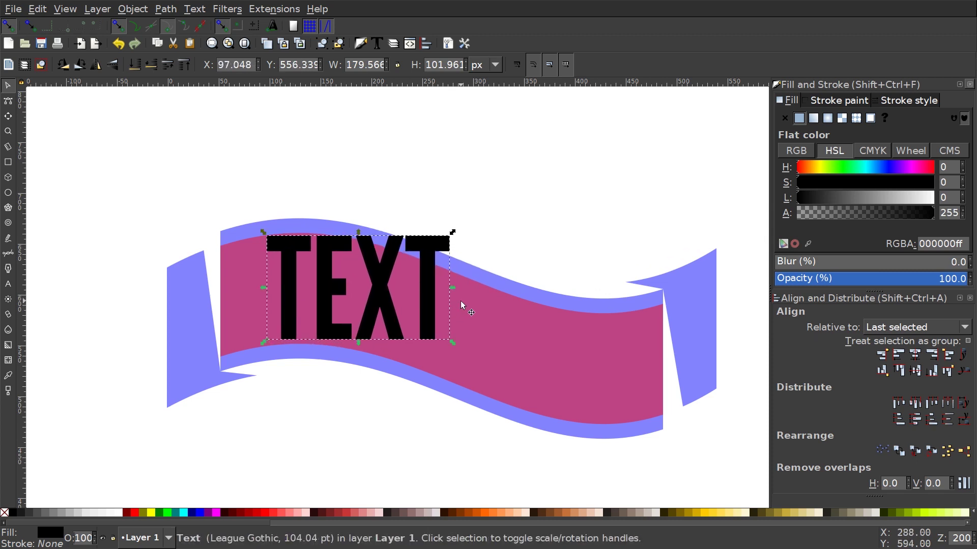
drag(451, 287, 462, 291)
drag(283, 274, 299, 261)
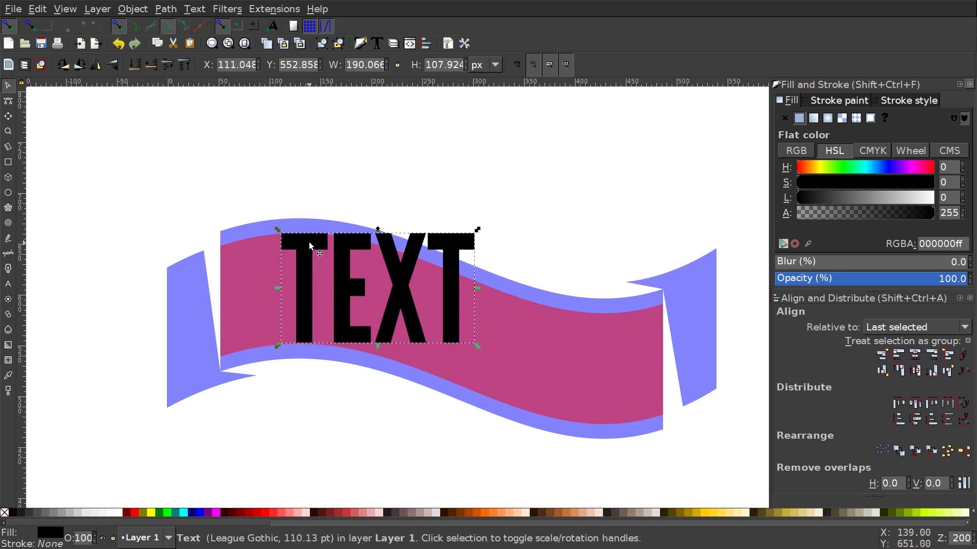
drag(309, 285, 371, 311)
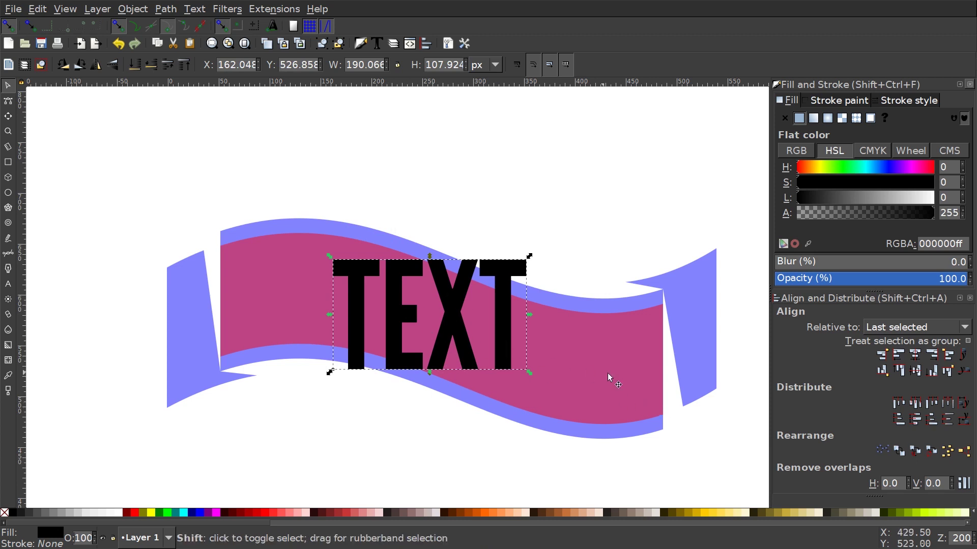
- Center the text on the red band on both the vertical and horizontal axes, and deselect everything
shift+click(584, 319)
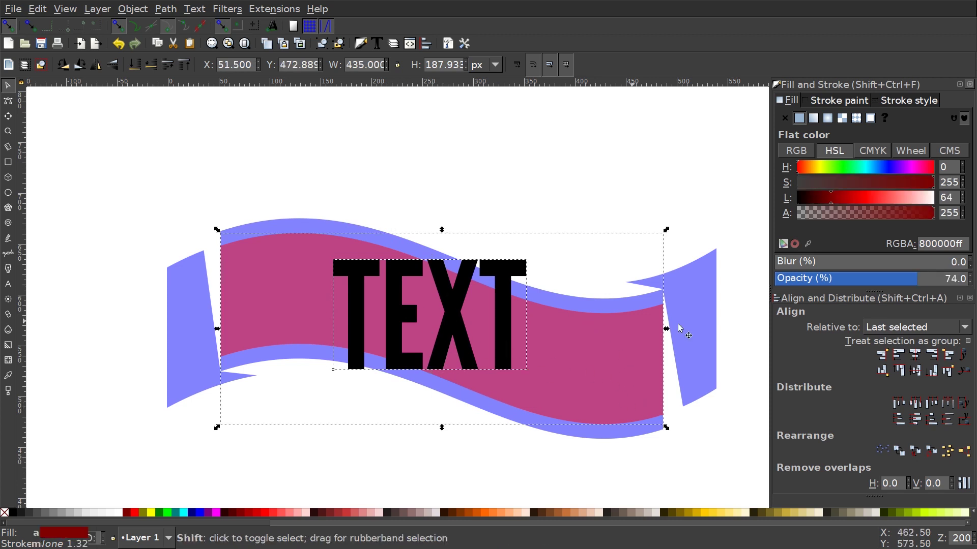
click(916, 355)
click(913, 371)
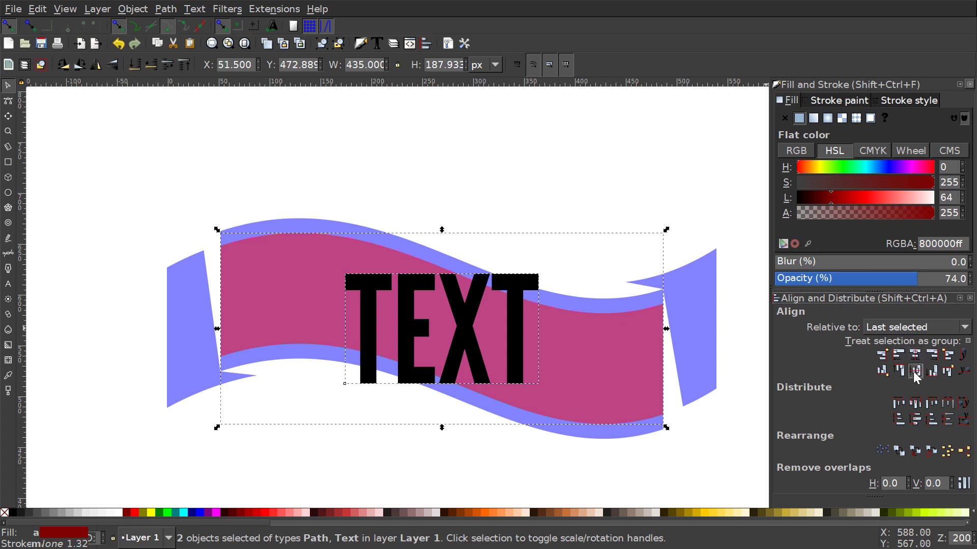
click(374, 181)
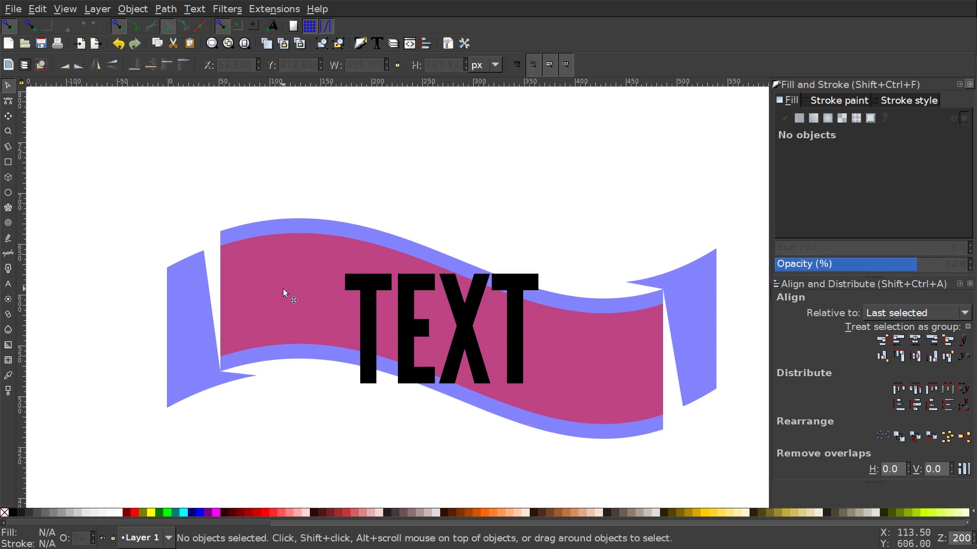
- Draw a rectangle about 43.5 by 306 px over the first T, fill it green (00ff00) and lower its opacity to about 43%
drag(317, 301, 285, 294)
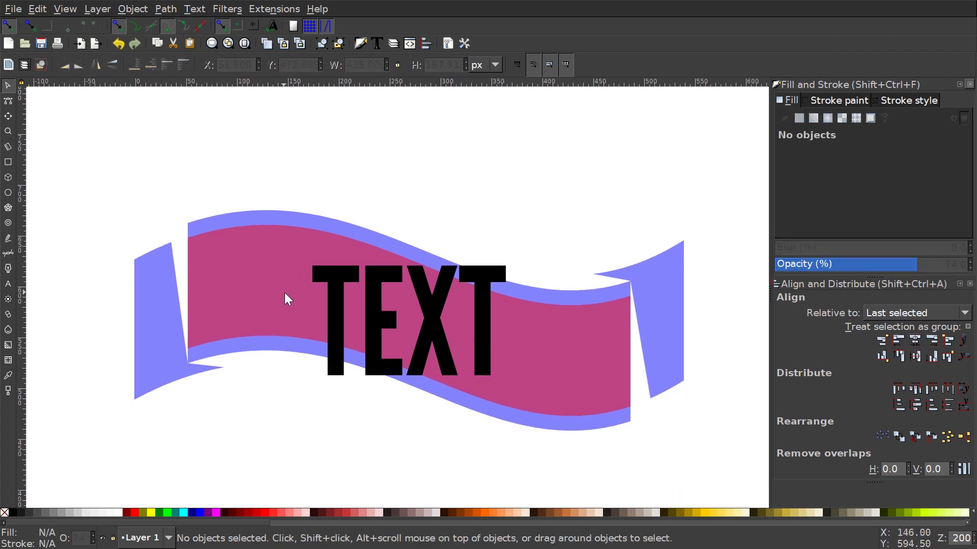
click(8, 161)
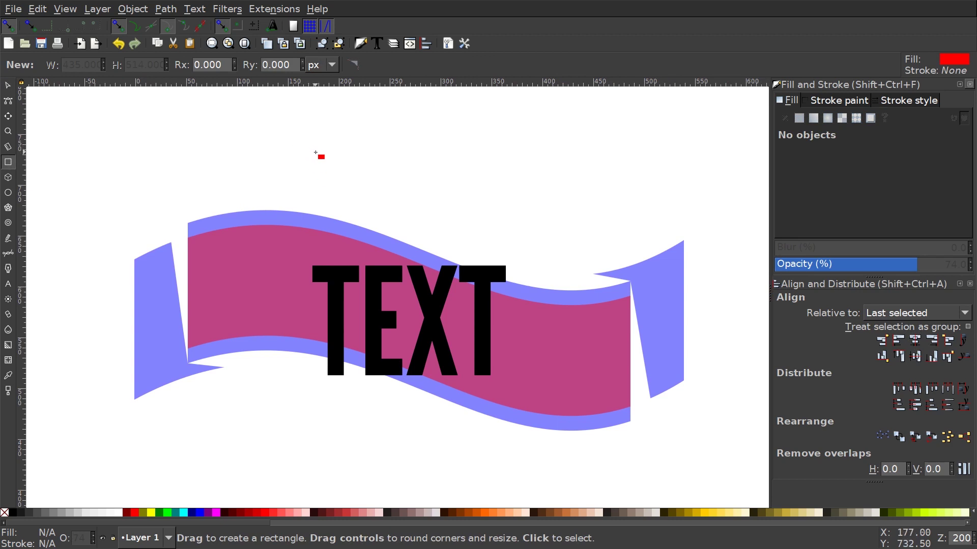
drag(315, 153, 360, 463)
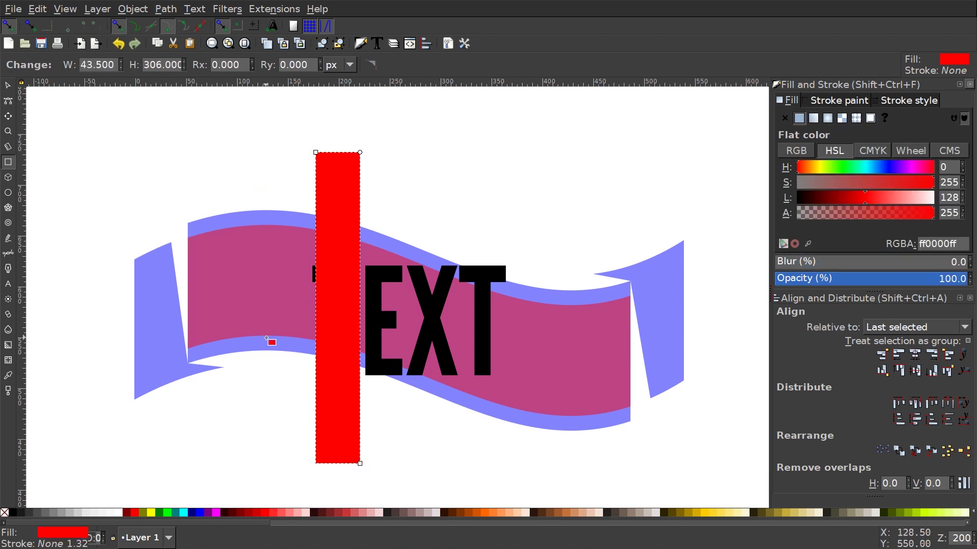
click(166, 513)
click(869, 279)
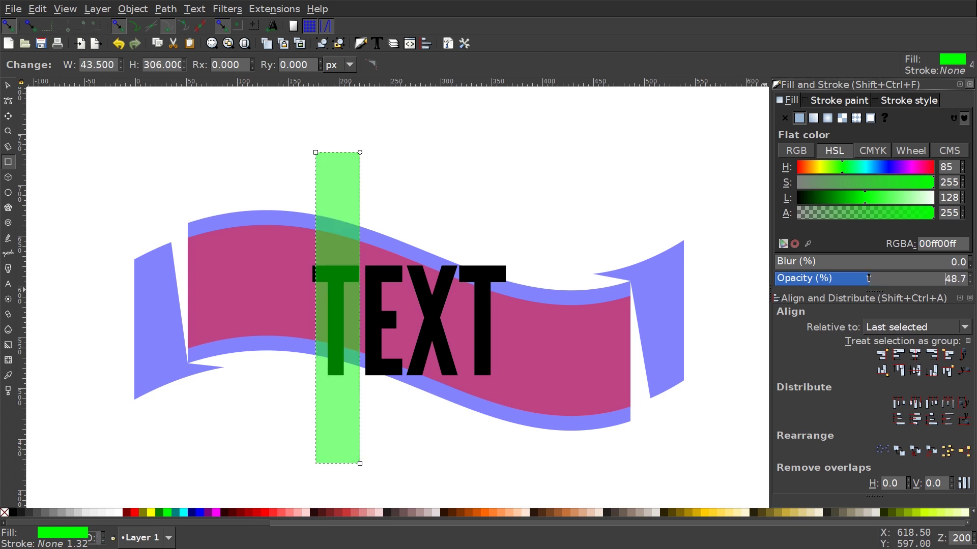
- Adjust both sides of the green rectangle to match the first T's edges, making it about 46 px wide
click(8, 86)
drag(311, 308, 307, 307)
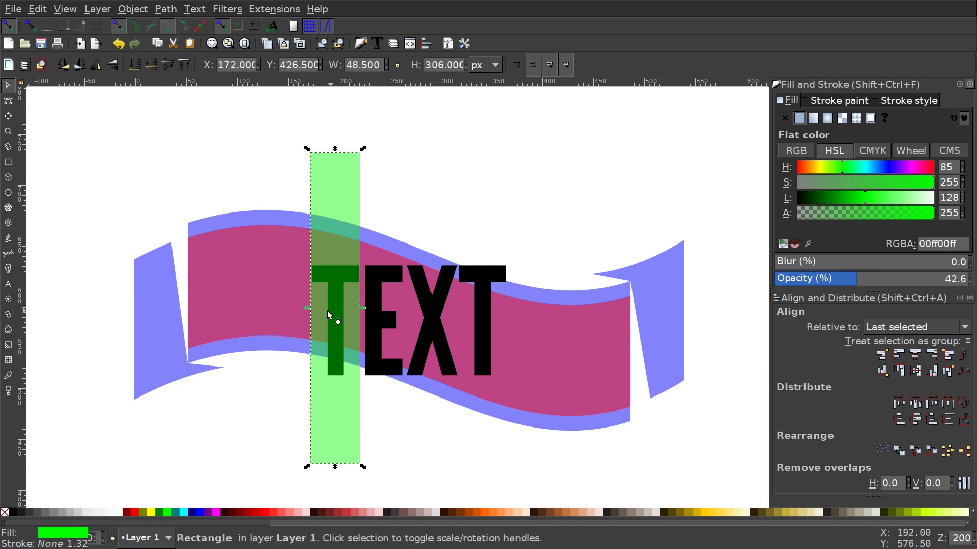
ctrl+scroll(318, 283, up, 3)
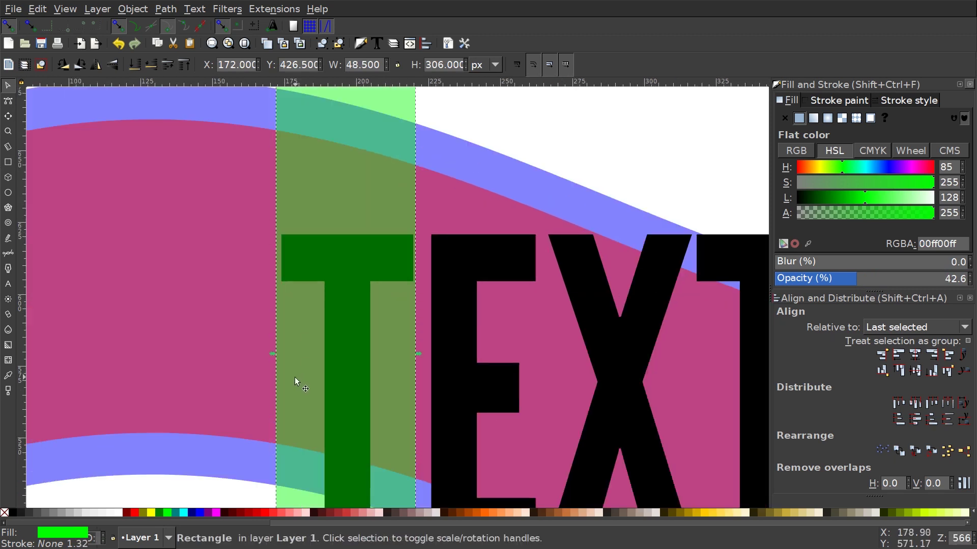
drag(277, 355, 280, 359)
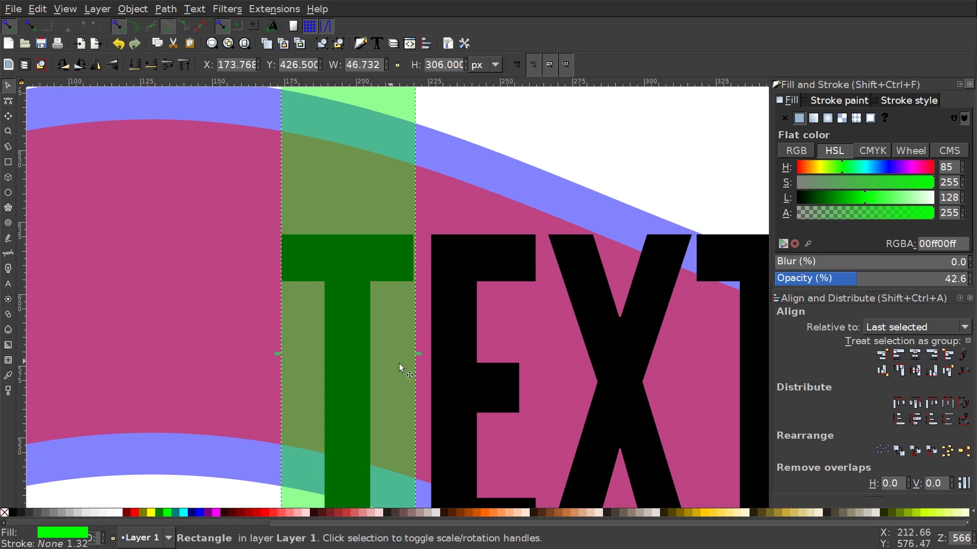
drag(420, 355, 417, 357)
ctrl+scroll(417, 357, down, 1)
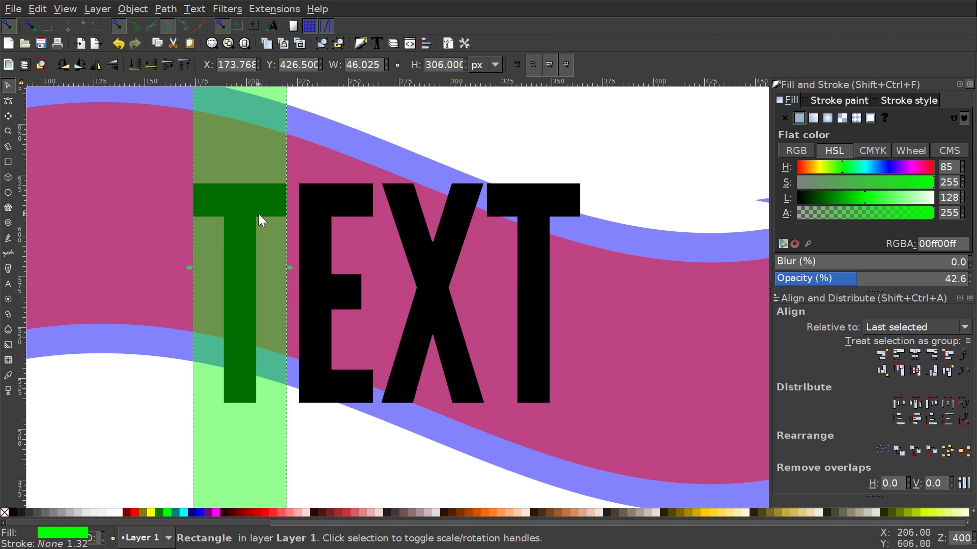
- Duplicate the green rectangle over the E and again over the X, fitting each copy to its letter's width
key(ctrl+d)
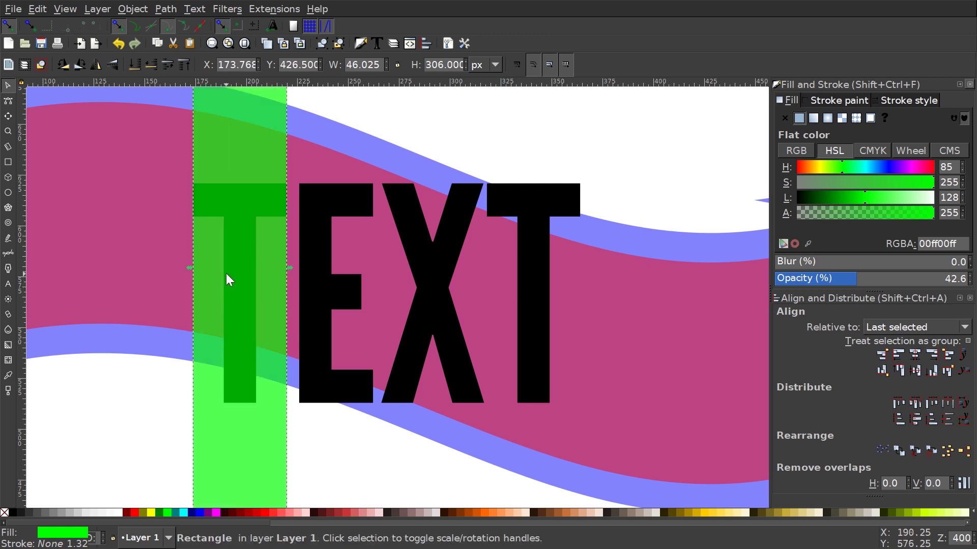
drag(208, 245, 319, 246)
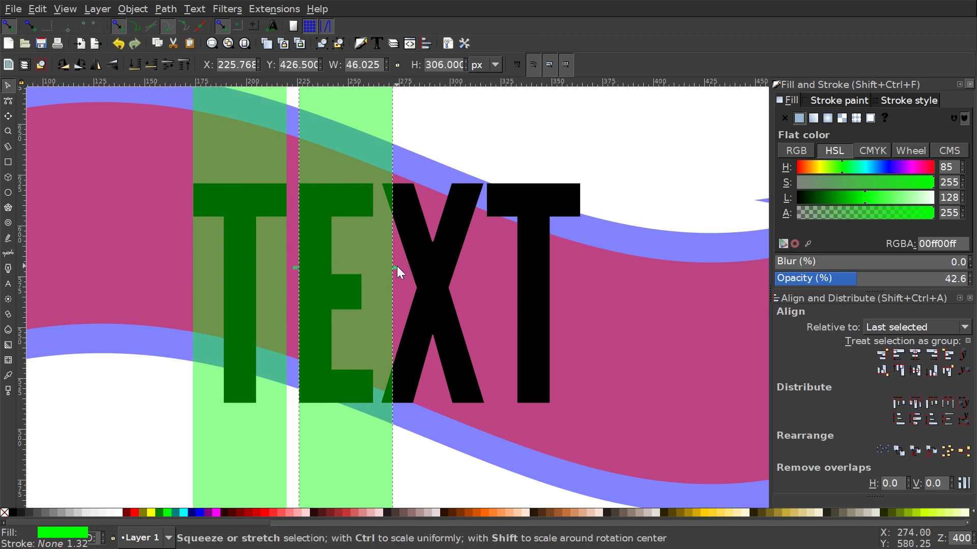
drag(397, 267, 490, 275)
key(ctrl+d)
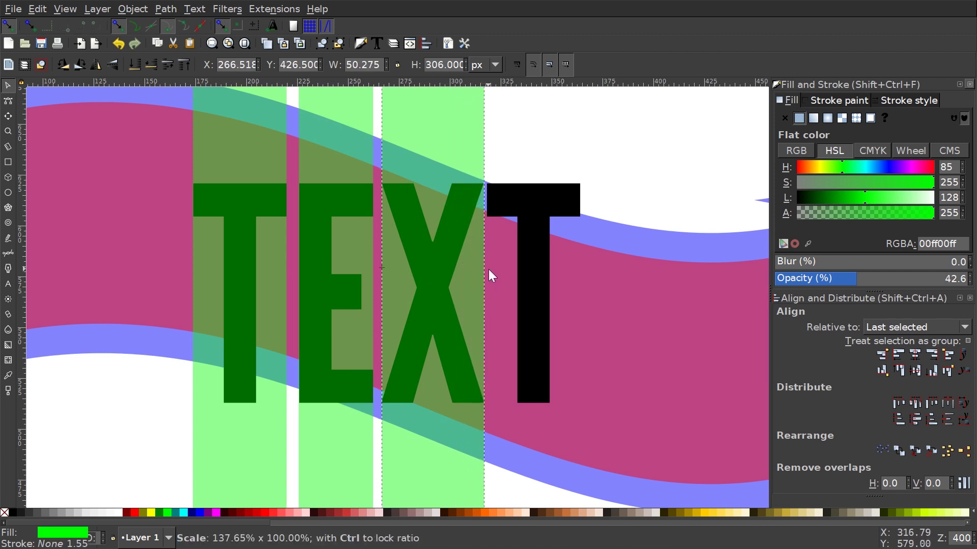
- Duplicate the green rectangle over the last T and fit its sides to the letter, about 45.8 px wide
key(ctrl+d)
drag(384, 274, 486, 270)
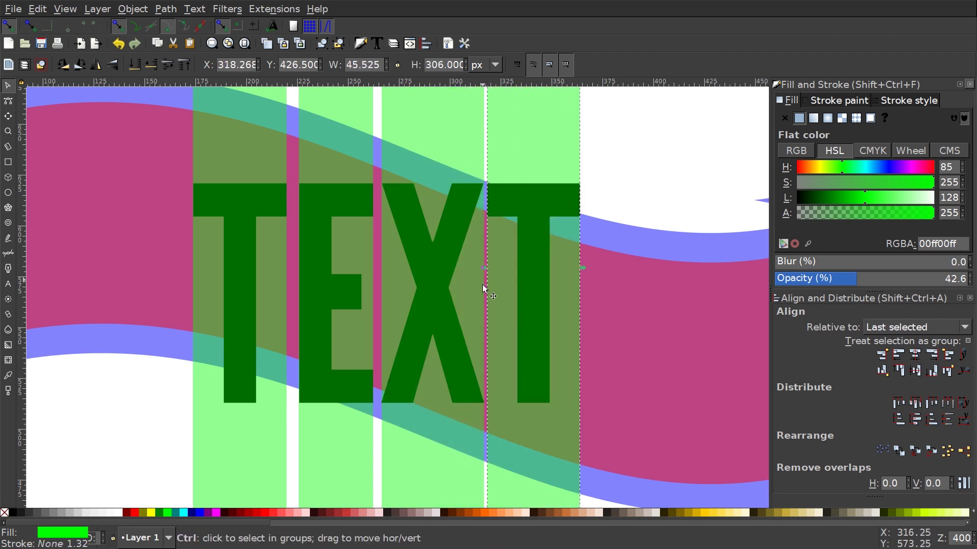
scroll(483, 288, down, 2)
scroll(511, 280, up, 5)
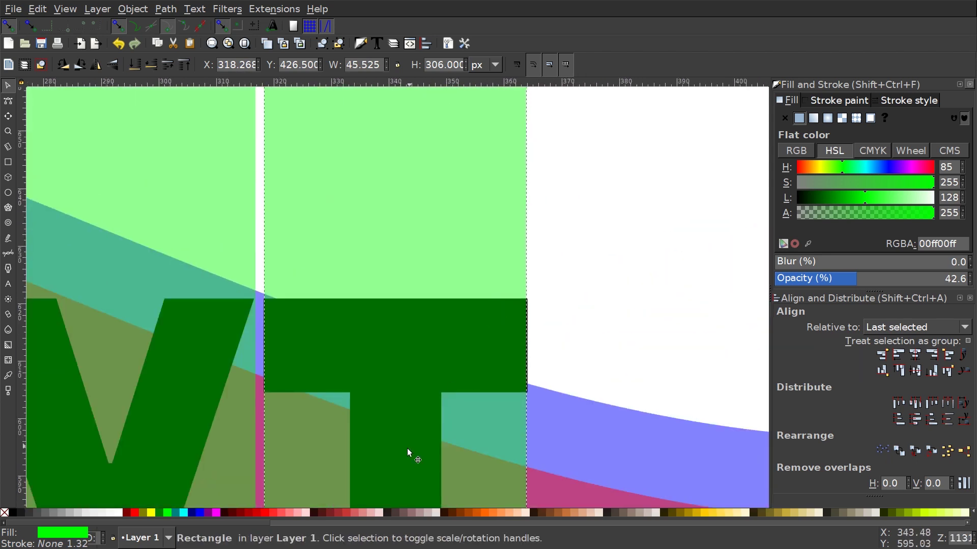
drag(375, 373, 374, 373)
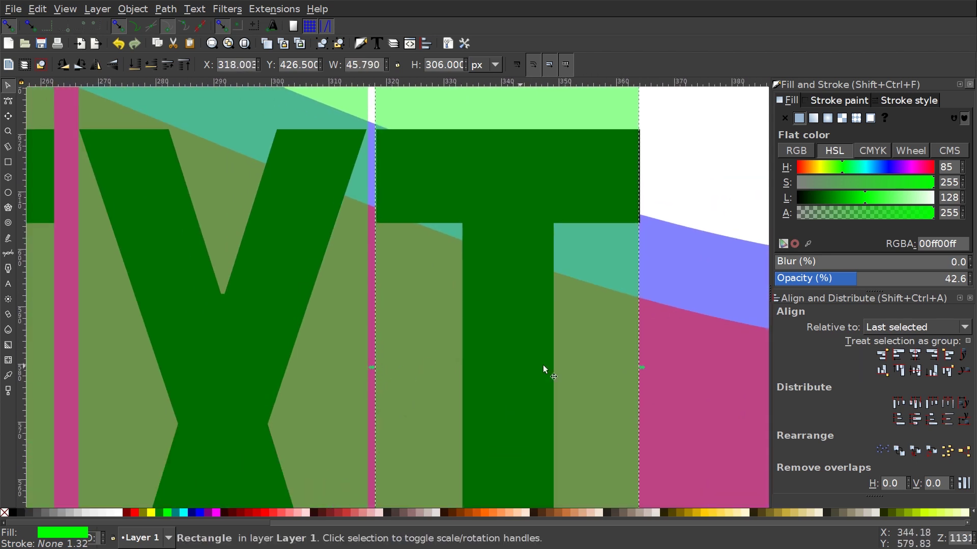
- Nudge the last green rectangle onto the final T's edges and unite all four green rectangles into one path
drag(606, 327, 608, 327)
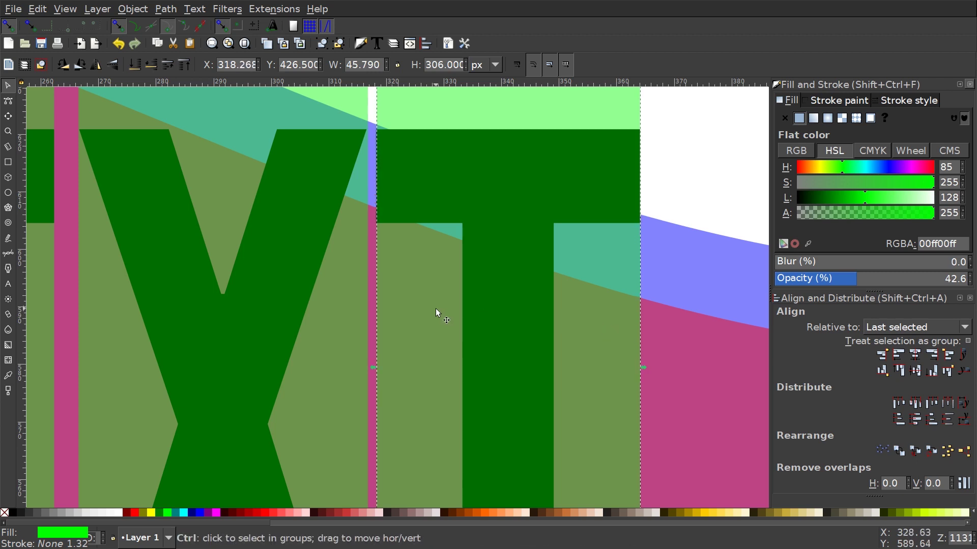
scroll(446, 334, down, 3)
scroll(447, 334, down, 3)
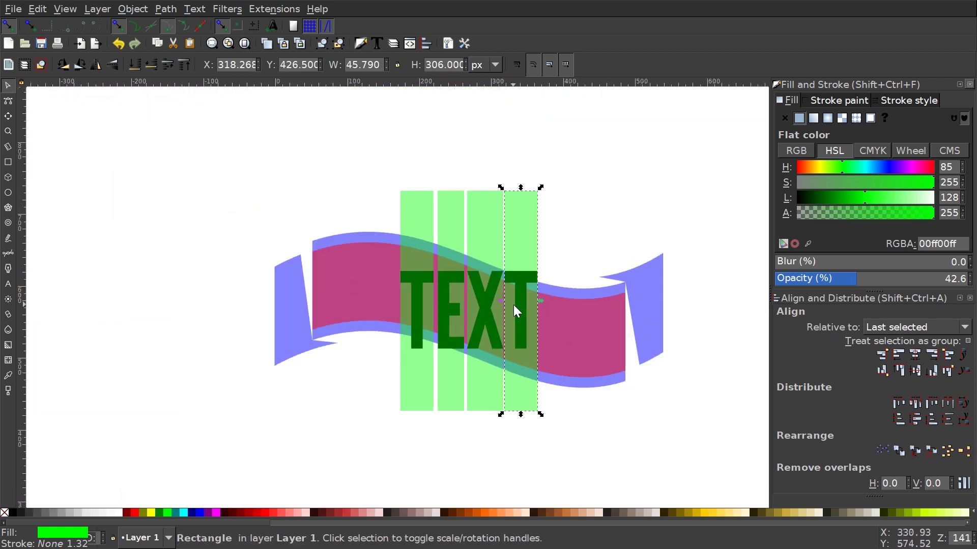
shift+click(437, 231)
shift+click(399, 227)
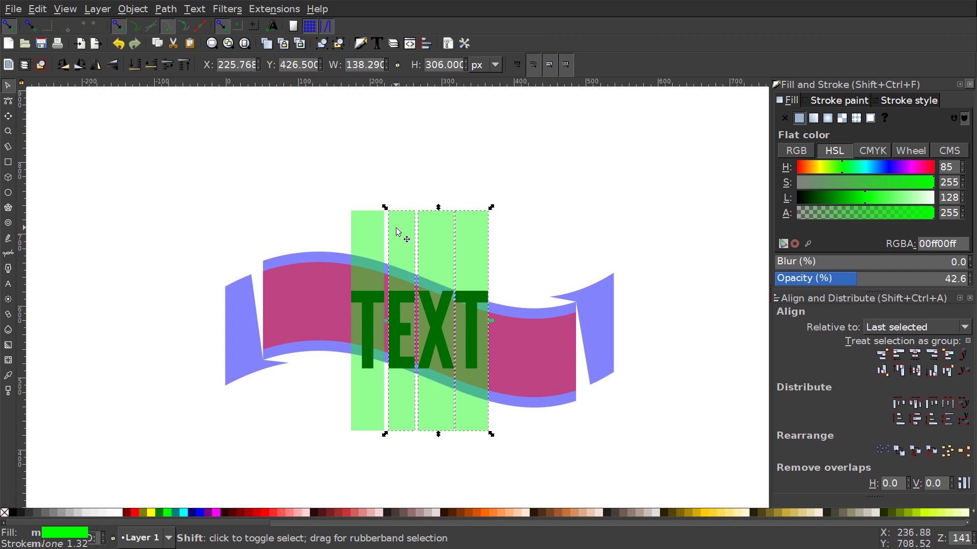
shift+click(375, 226)
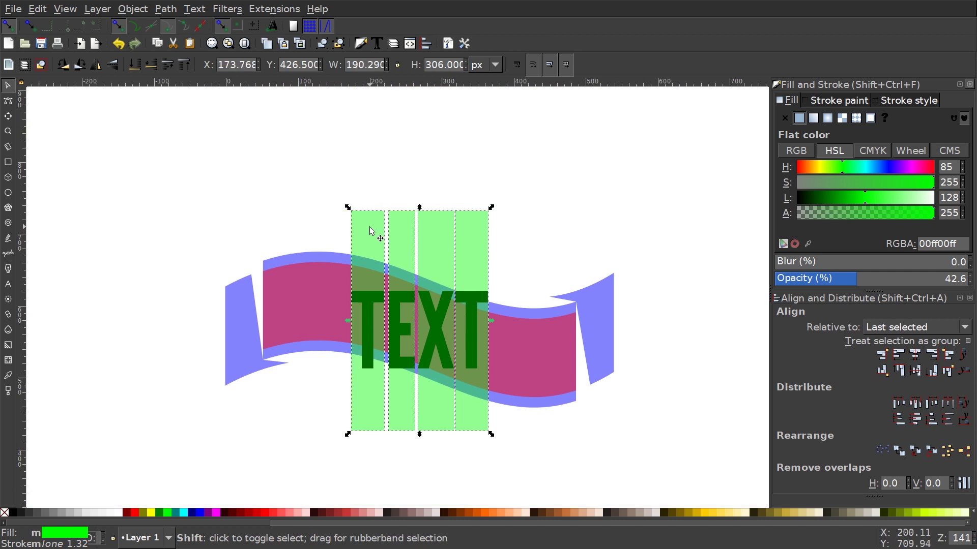
click(171, 9)
click(181, 88)
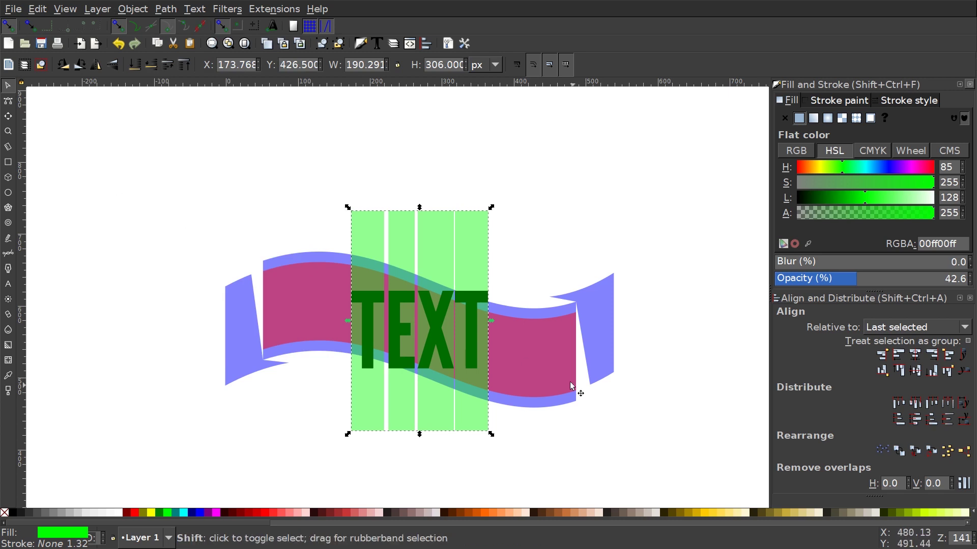
- Centre the united green path vertically on the inner red stripe and intersect the two shapes
shift+click(551, 338)
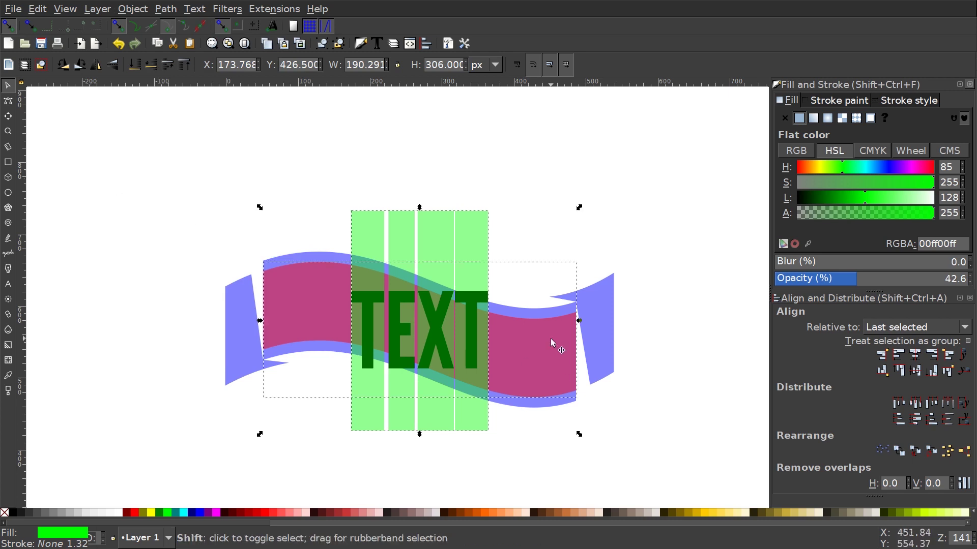
click(914, 370)
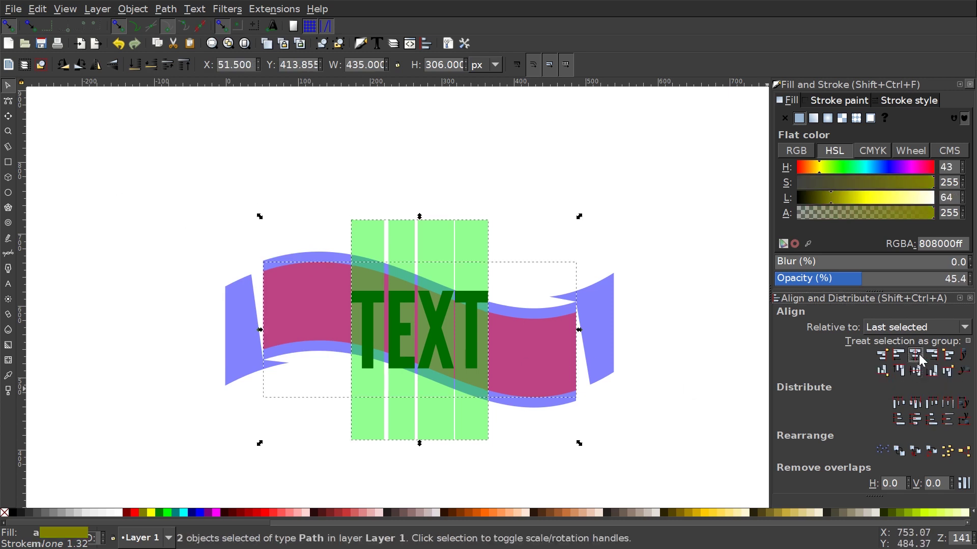
click(164, 8)
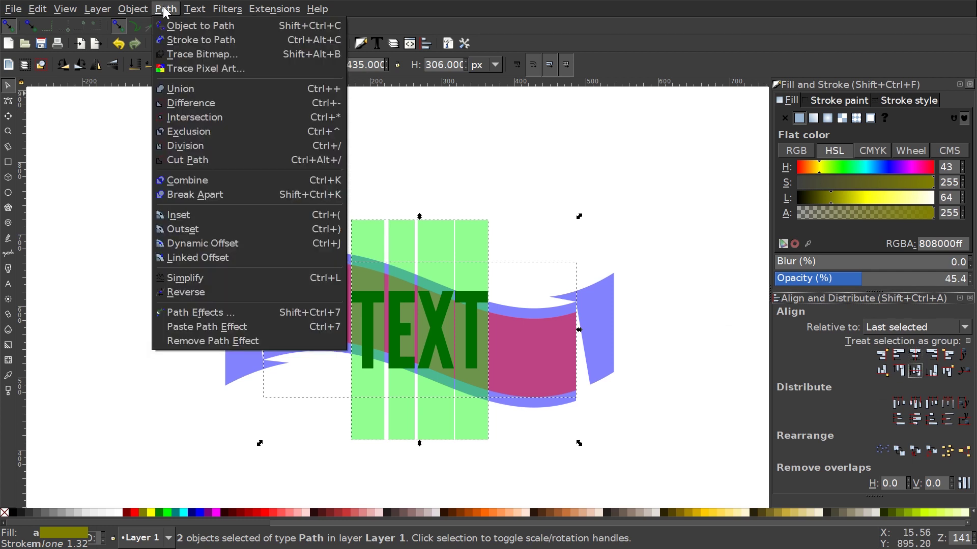
click(193, 120)
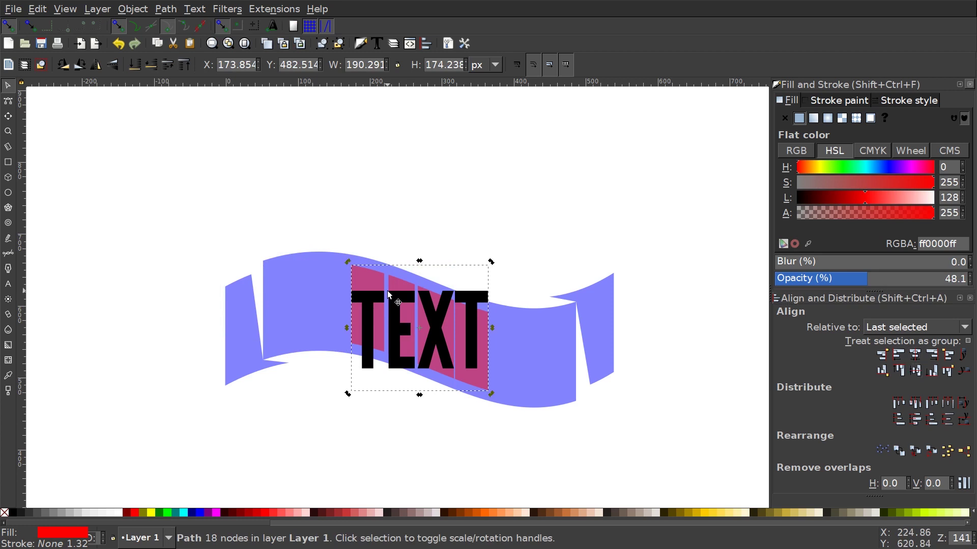
- Move the TEXT object above the banner, convert it to paths and ungroup it into separate letters
click(398, 305)
alt+click(398, 305)
drag(402, 336, 405, 221)
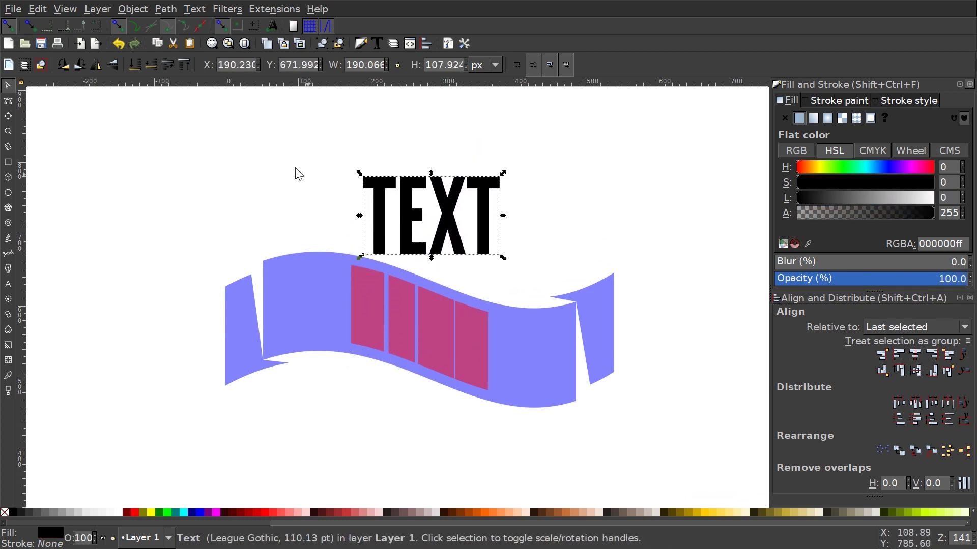
click(164, 9)
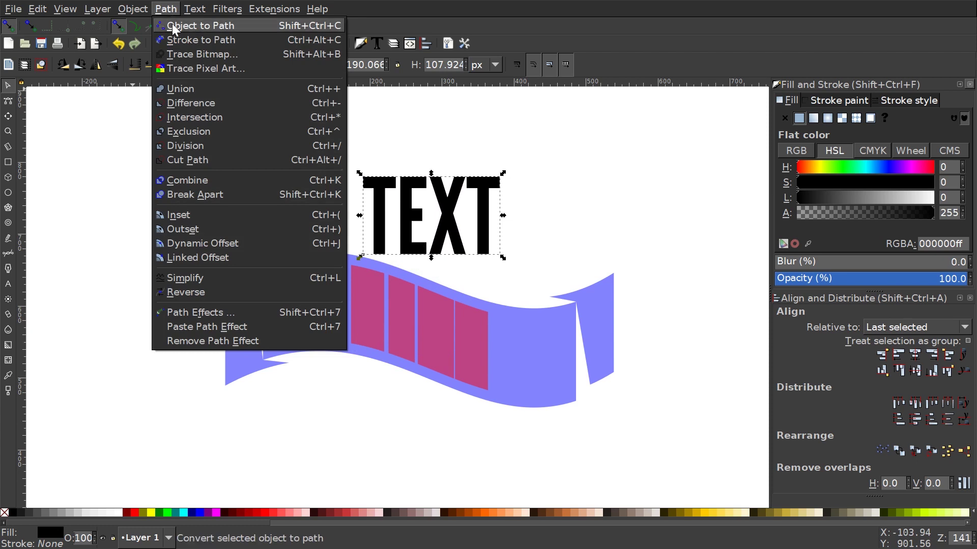
click(173, 26)
click(338, 44)
click(339, 43)
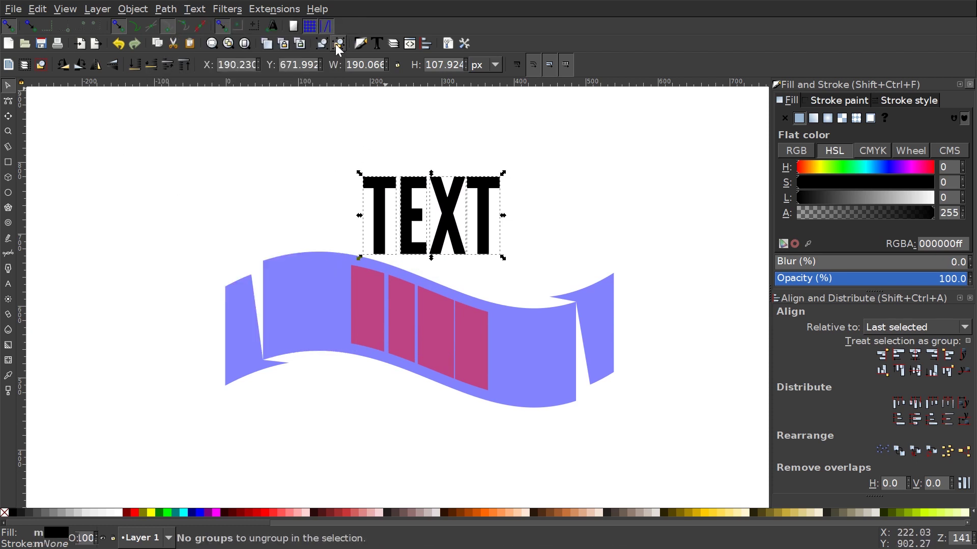
- Lower the opacity of the four letter paths to 46% and clear the selection
click(857, 280)
scroll(404, 358, up, 2)
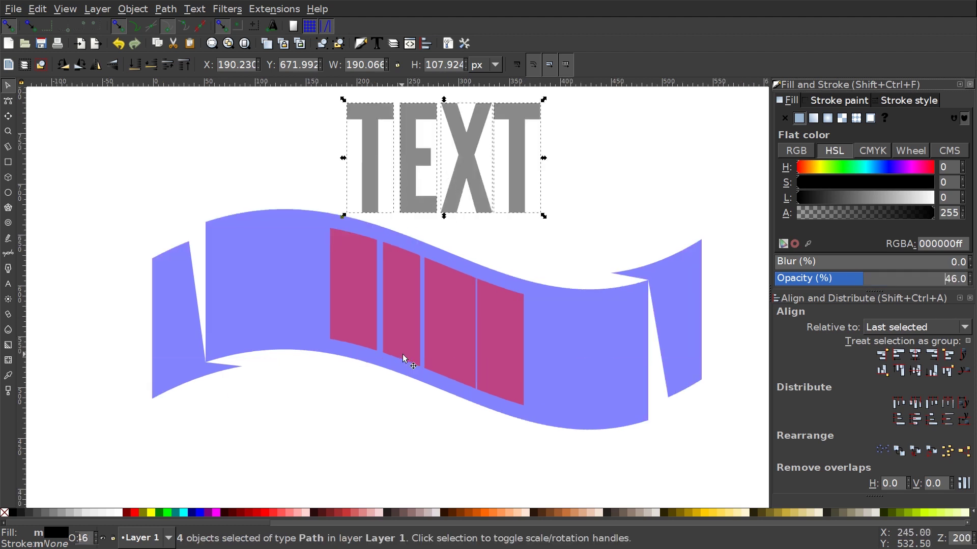
scroll(364, 410, down, 1)
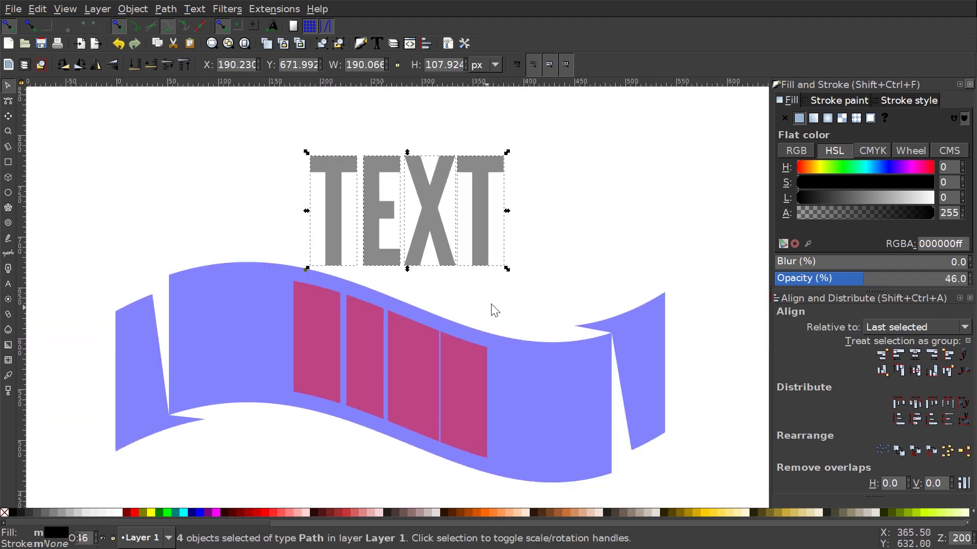
key(Escape)
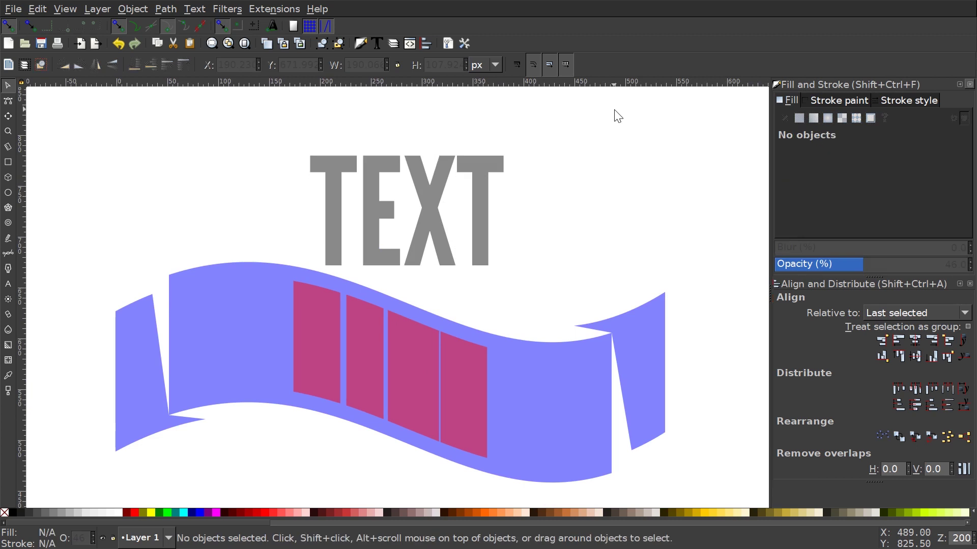
click(329, 198)
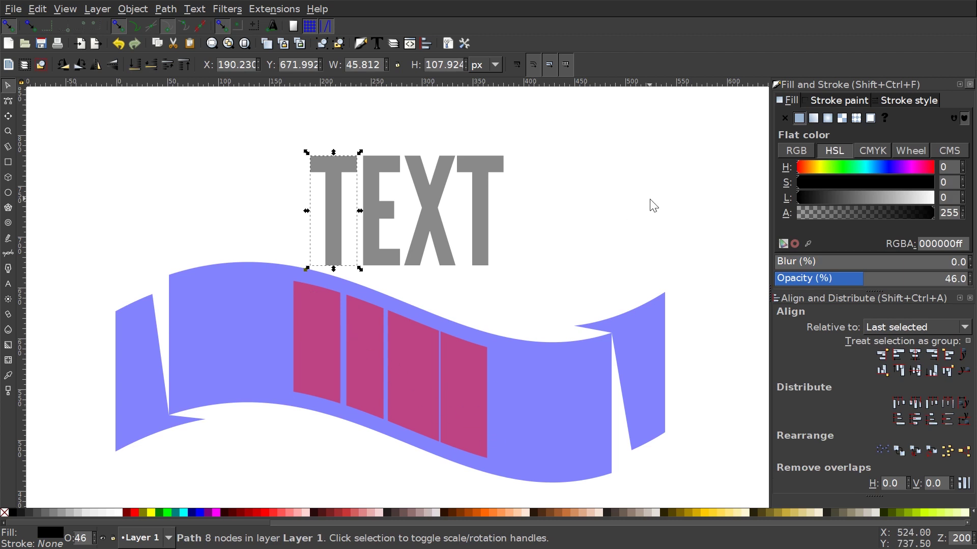
key(Escape)
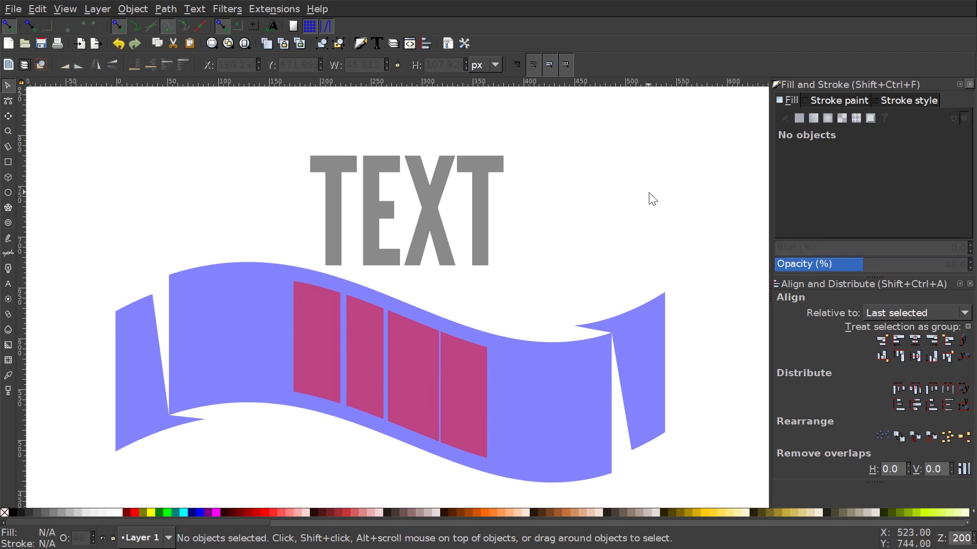
- Add a Perspective/Envelope path effect to the first T and set its type to Envelope deformation
click(328, 162)
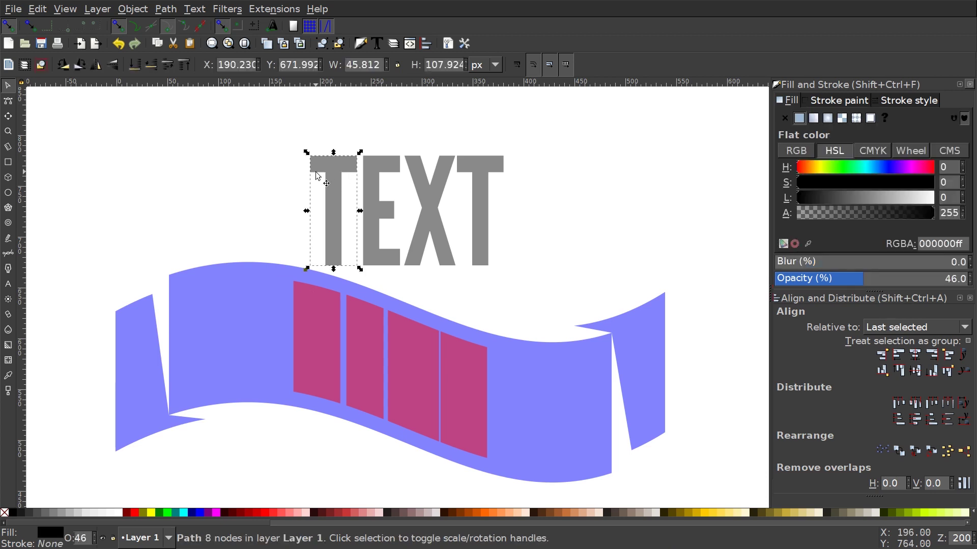
click(166, 8)
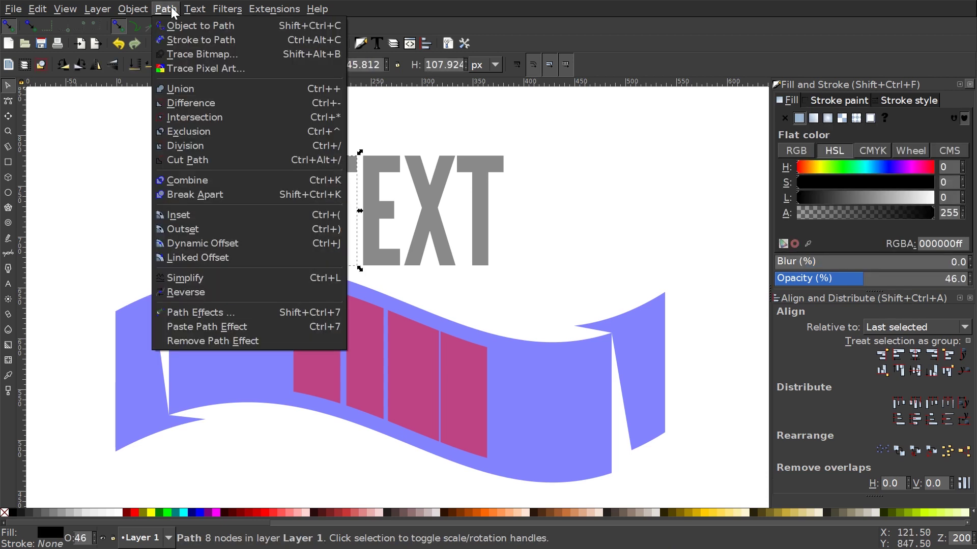
click(221, 313)
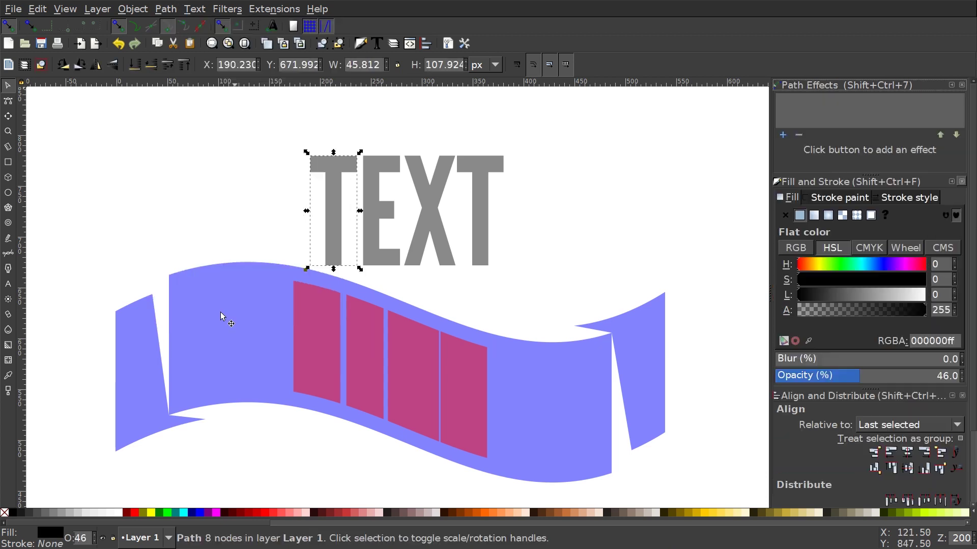
click(778, 133)
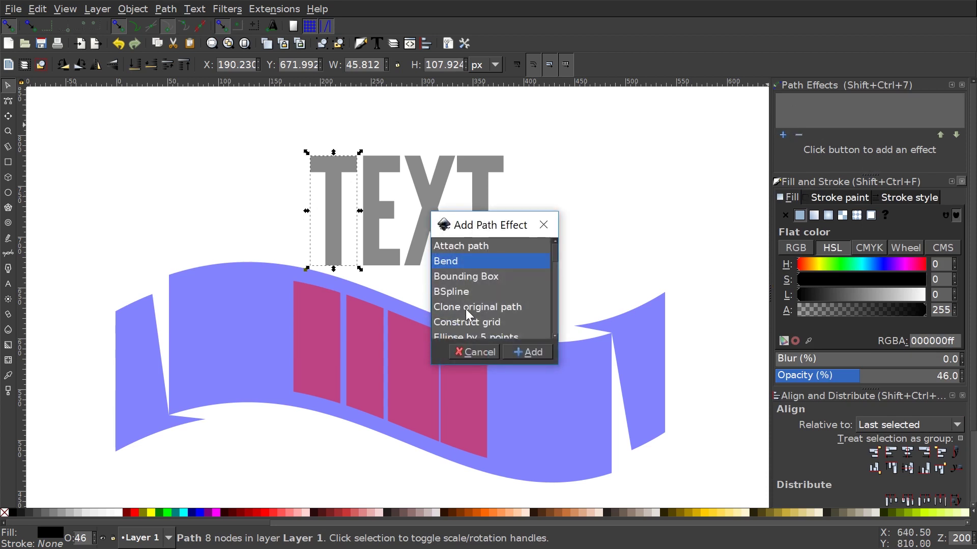
drag(554, 250, 543, 297)
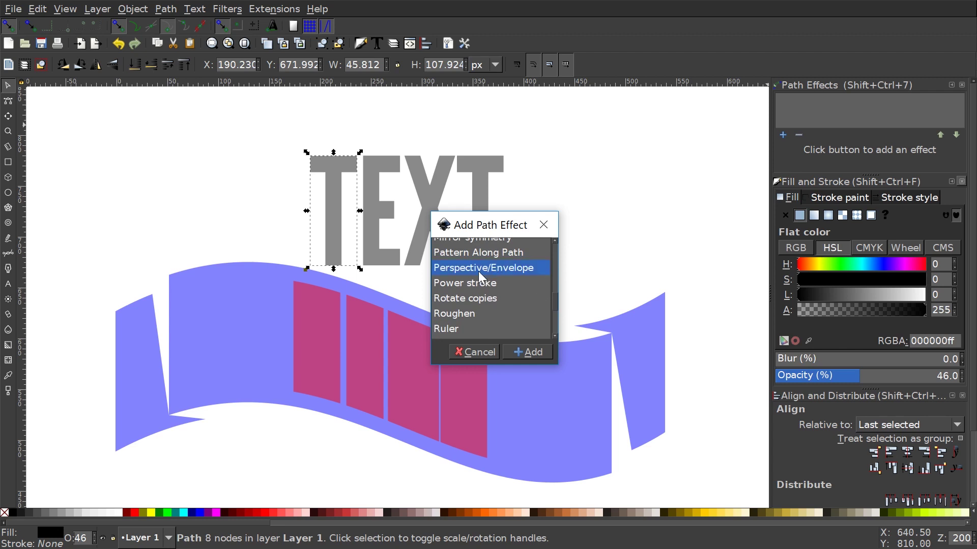
click(527, 351)
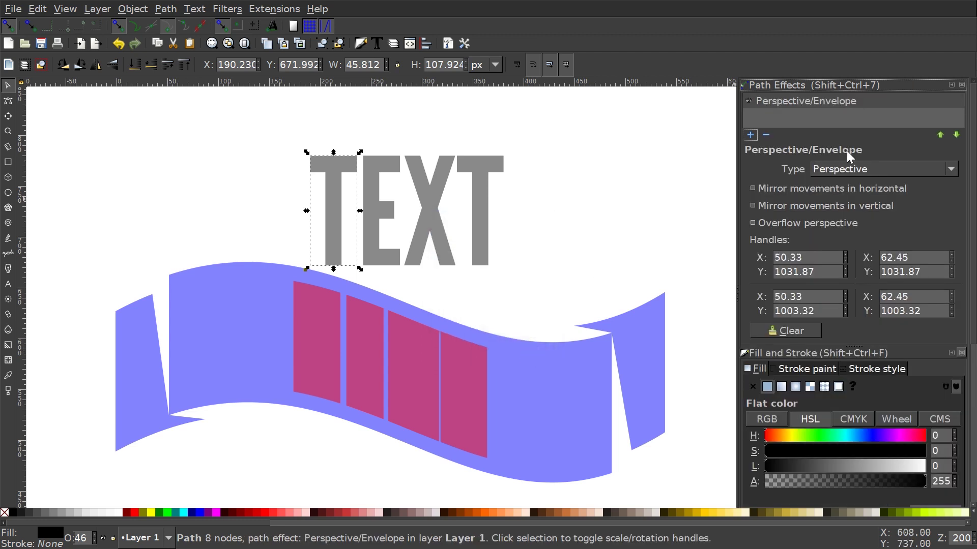
click(837, 170)
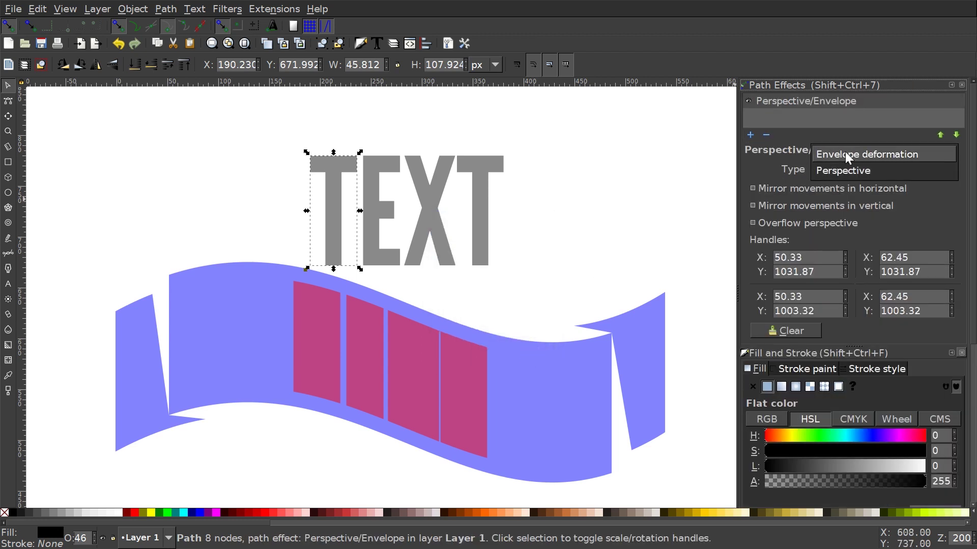
click(844, 154)
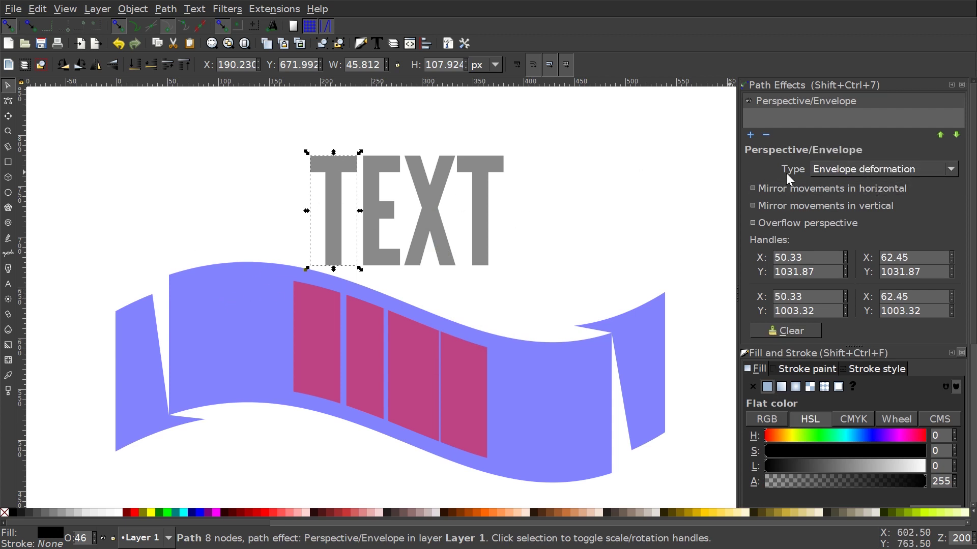
- Try reshaping the first T by moving its two inner crossbar nodes and an upper envelope corner, undoing each change
click(8, 102)
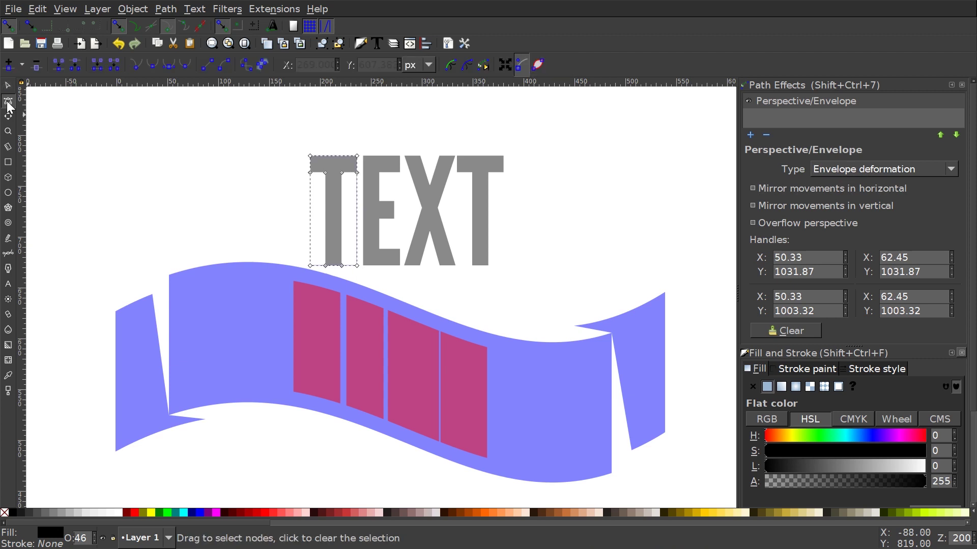
scroll(205, 174, up, 2)
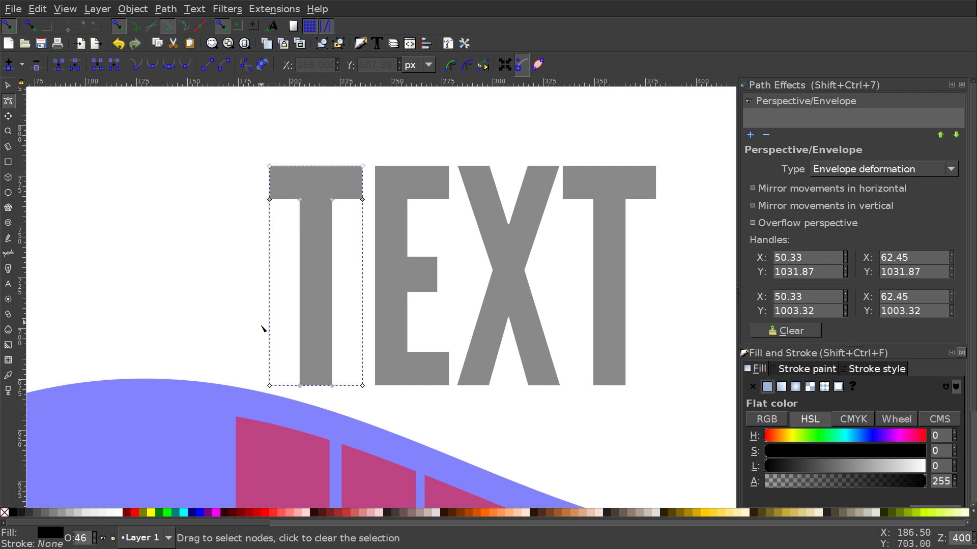
drag(300, 200, 285, 220)
drag(333, 200, 330, 222)
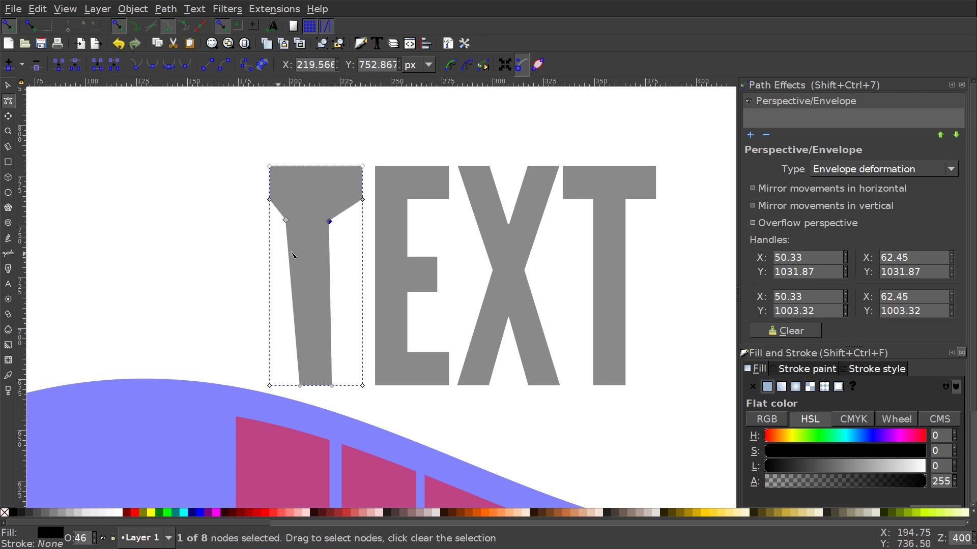
key(ctrl+z)
key(ctrl+z)
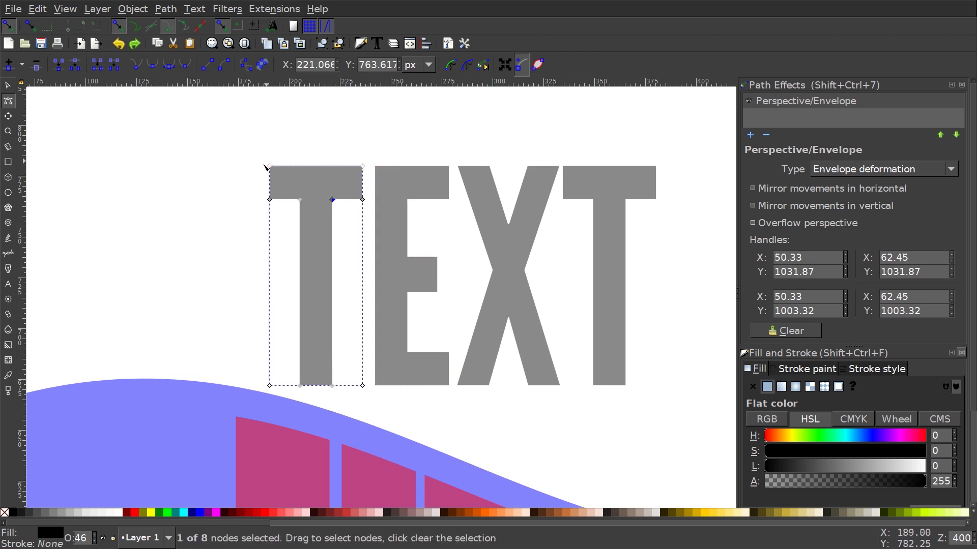
drag(270, 167, 260, 162)
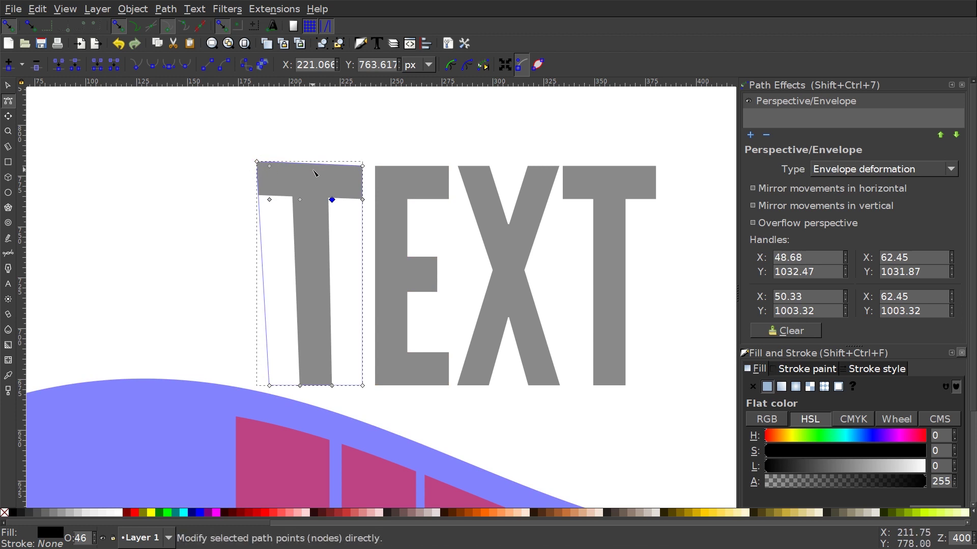
key(ctrl+z)
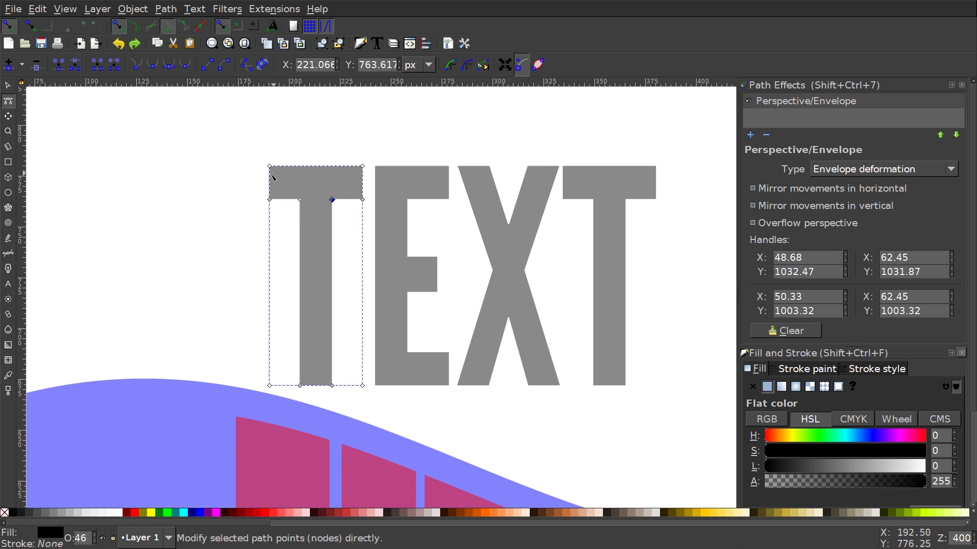
scroll(272, 425, down, 2)
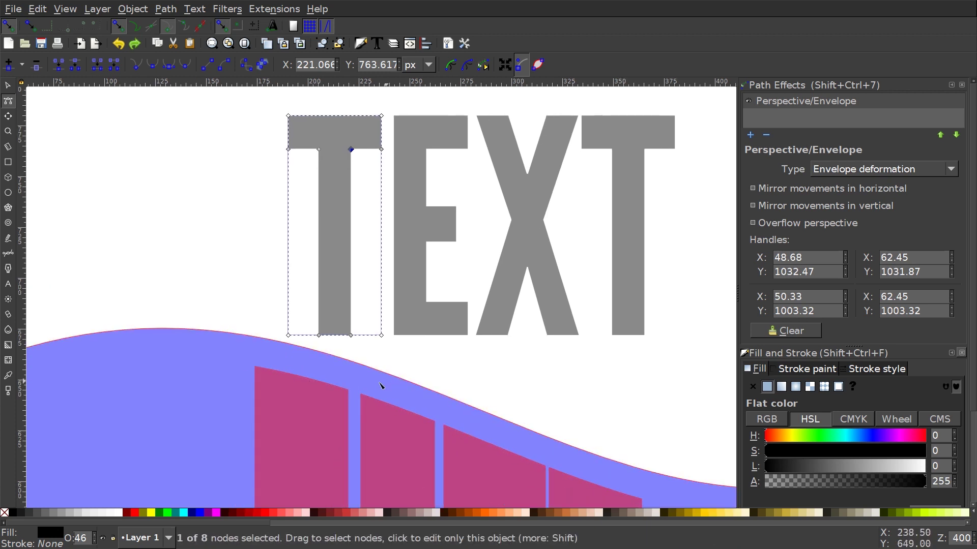
scroll(338, 401, up, 2)
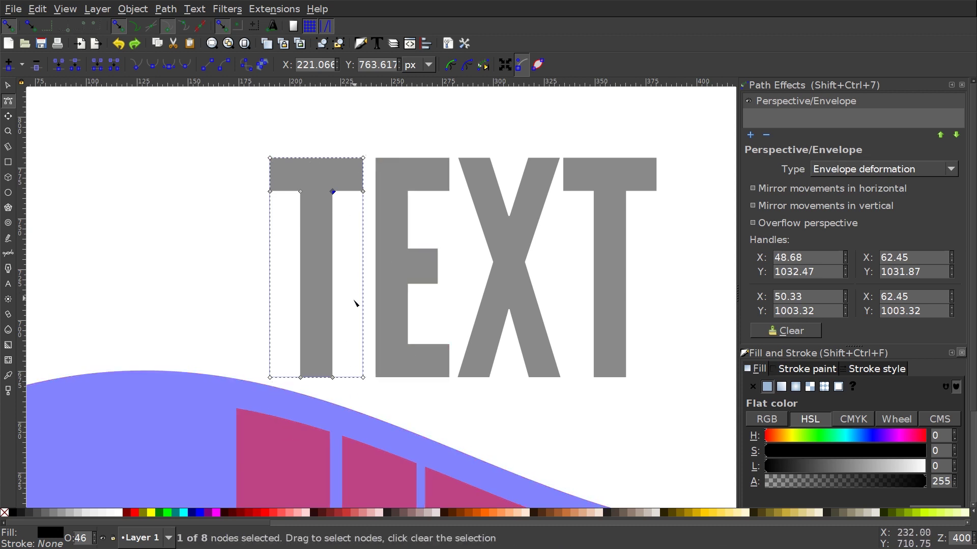
scroll(355, 304, down, 2)
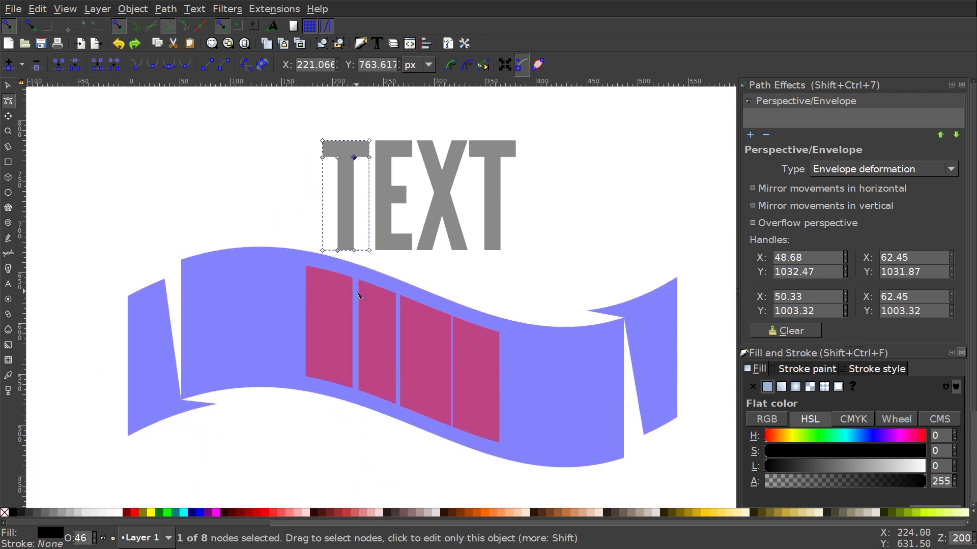
scroll(359, 294, up, 1)
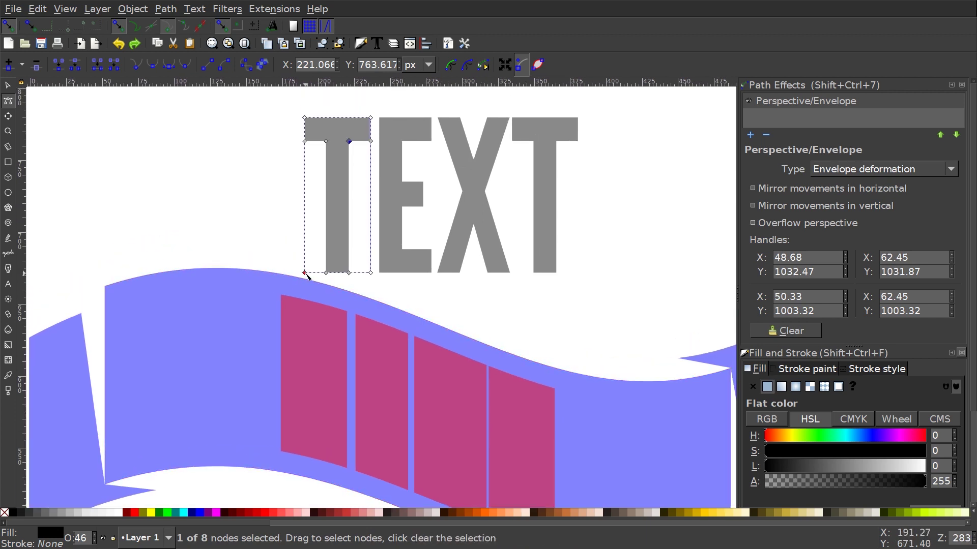
- Fit the first T's four envelope corners to the first pink panel and convert the deformed letter to a path
drag(292, 439, 283, 453)
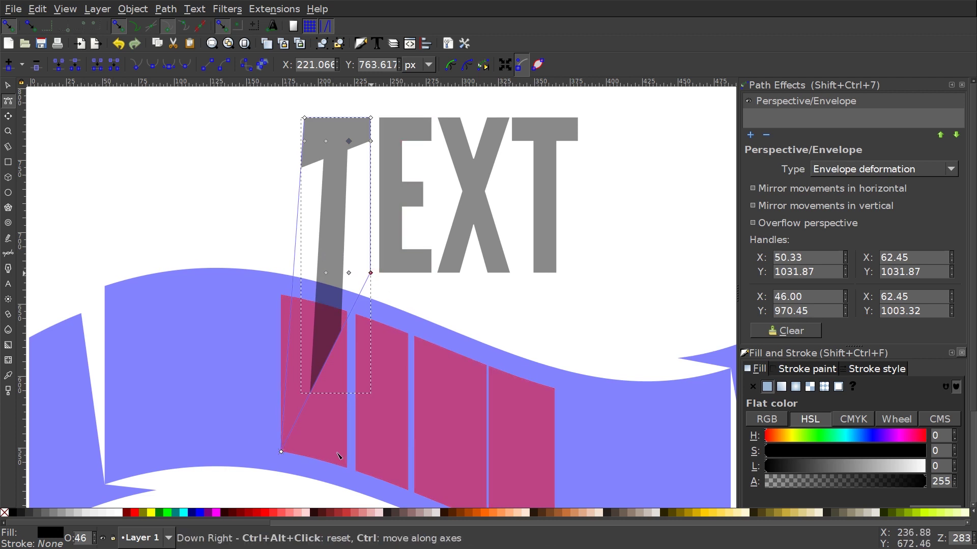
drag(338, 456, 347, 468)
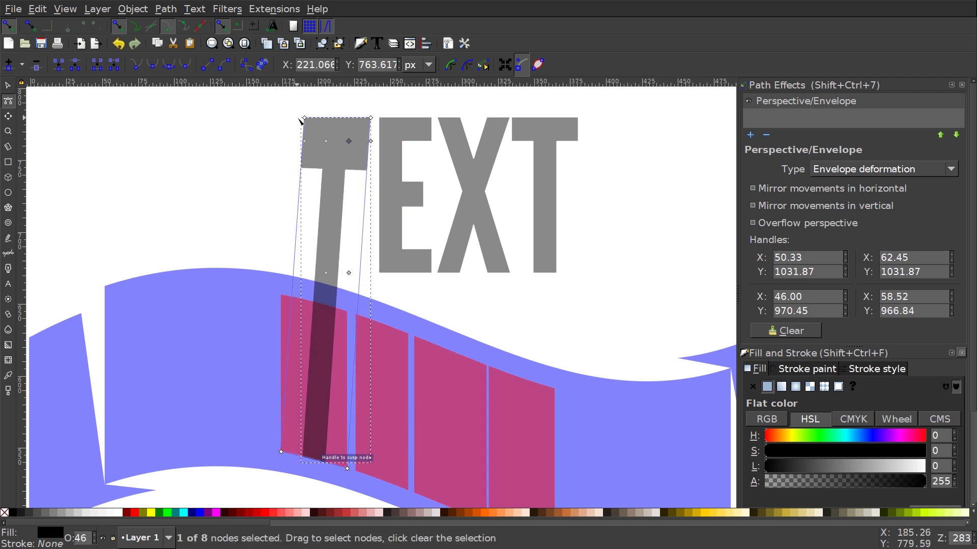
drag(277, 288, 281, 295)
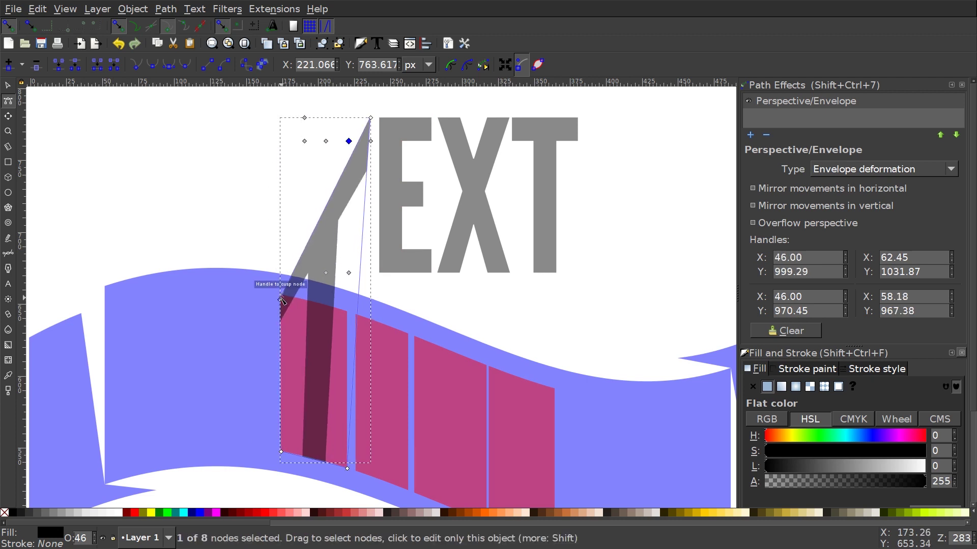
drag(371, 119, 338, 280)
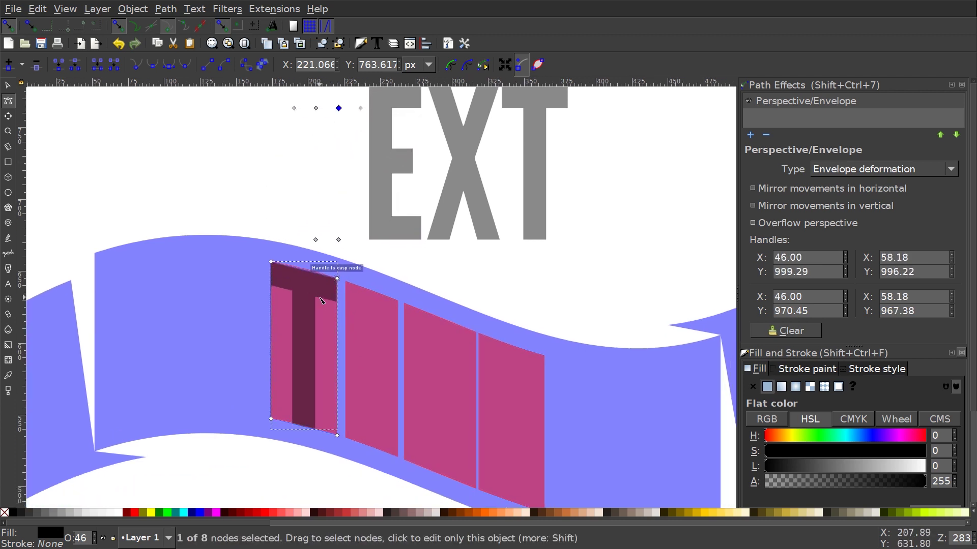
click(166, 9)
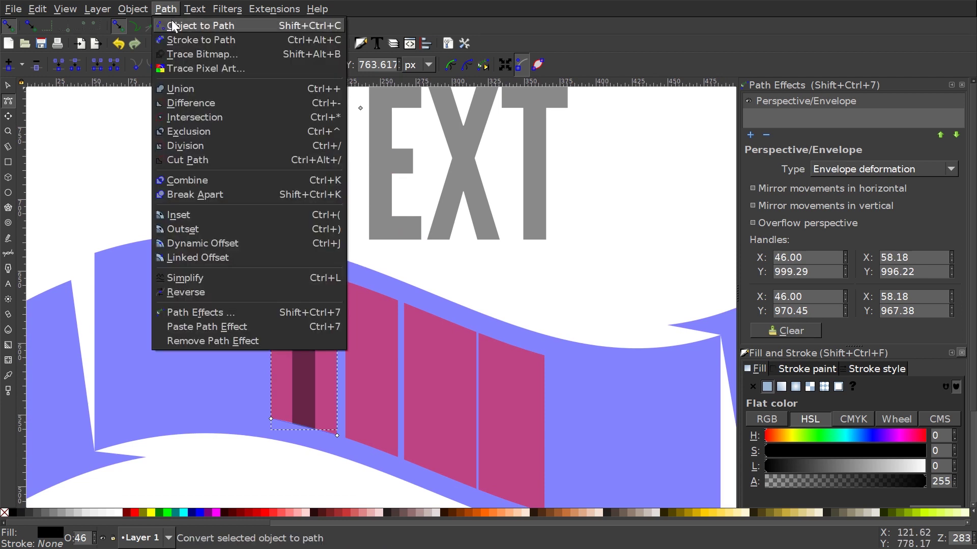
click(176, 26)
- Add a Perspective/Envelope path effect to the E and set its type to Envelope deformation
scroll(324, 338, up, 2)
scroll(324, 337, right, 2)
scroll(324, 337, right, 2)
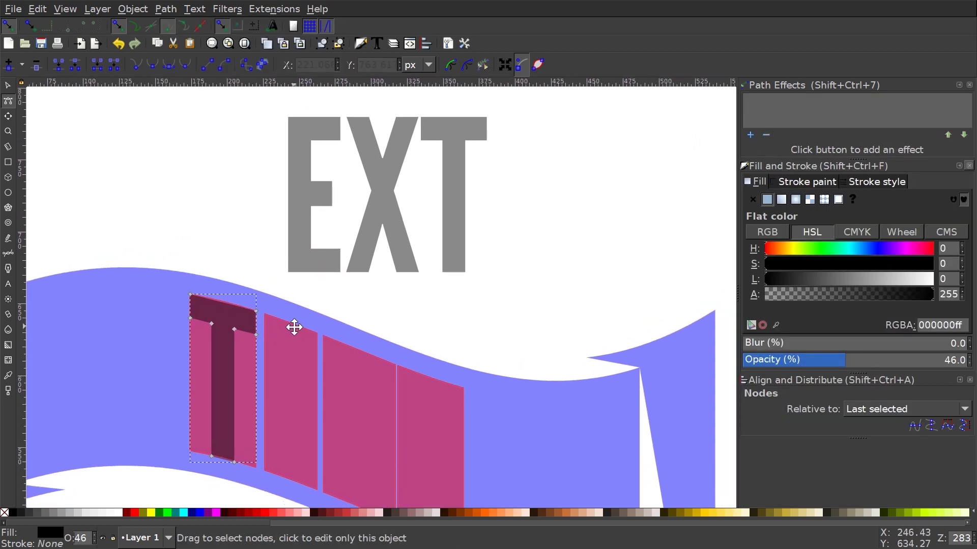
click(301, 177)
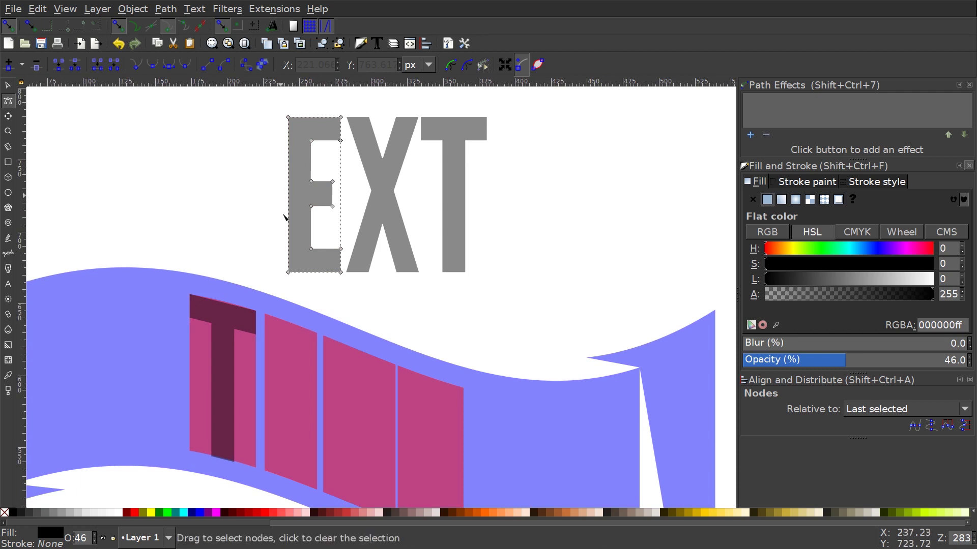
click(750, 135)
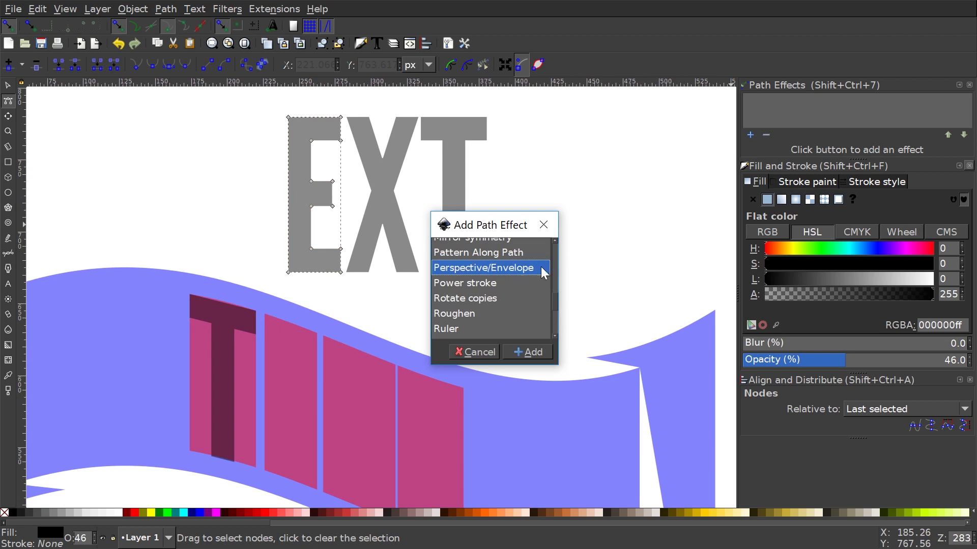
click(533, 351)
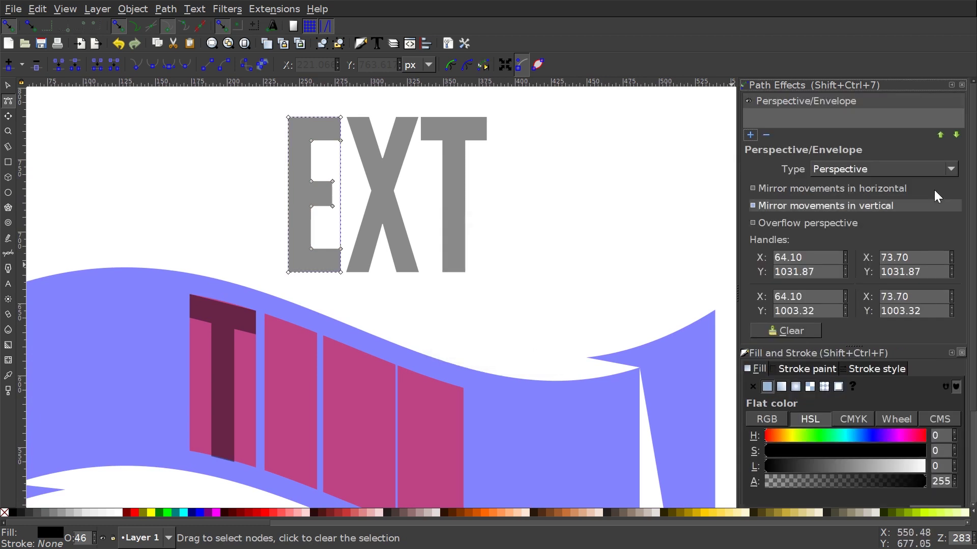
click(828, 171)
click(841, 154)
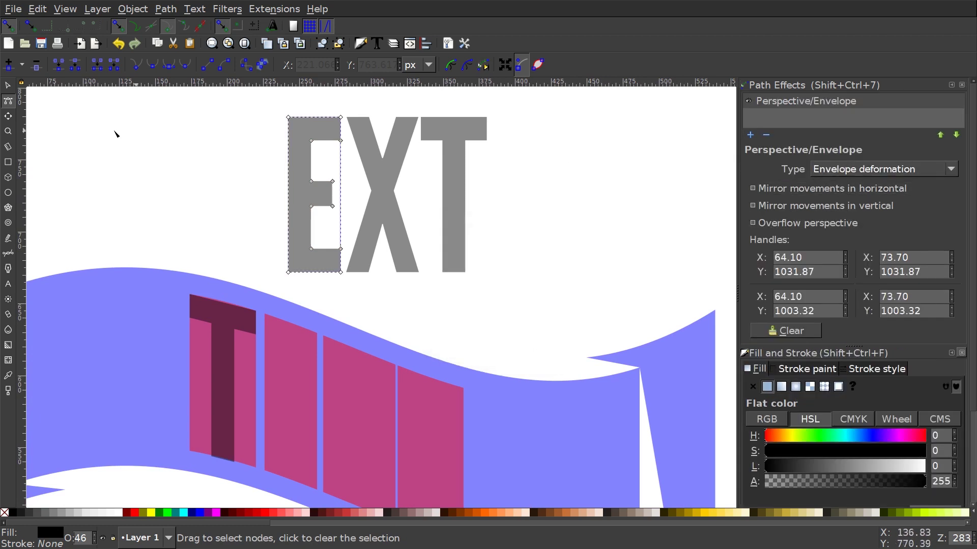
- Fit the E's four envelope corners to the second pink panel and convert the deformed letter to a path
scroll(436, 244, down, 1)
scroll(436, 244, left, 1)
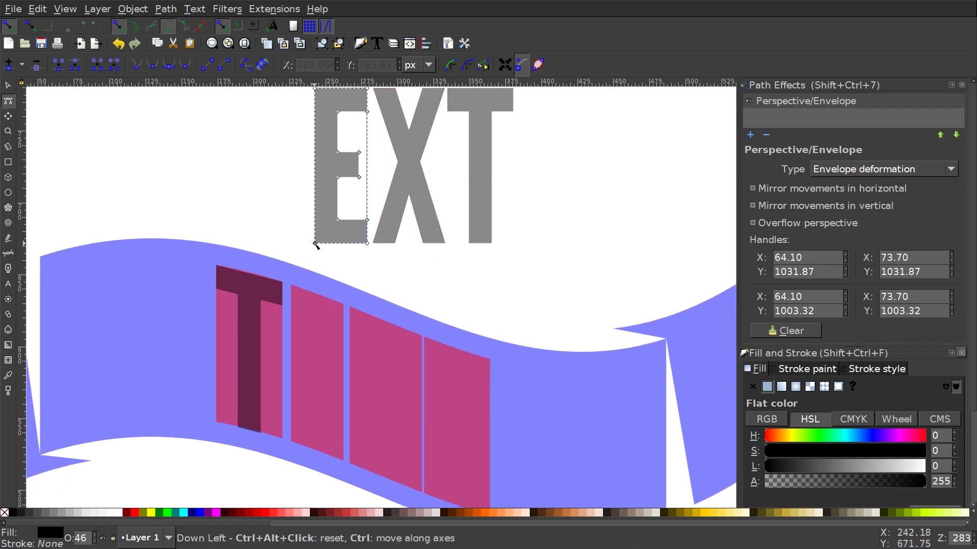
drag(314, 243, 291, 442)
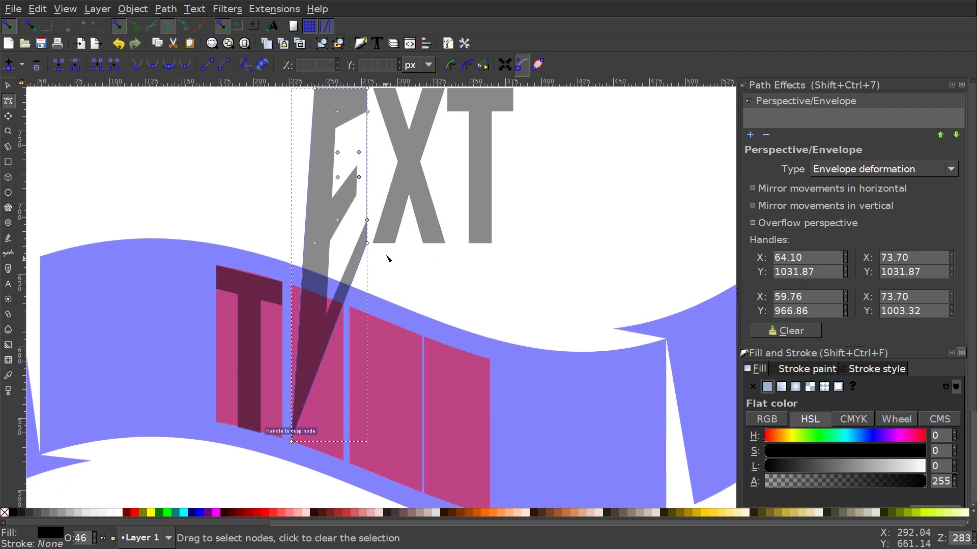
drag(368, 244, 344, 407)
scroll(388, 340, up, 3)
scroll(349, 142, left, 1)
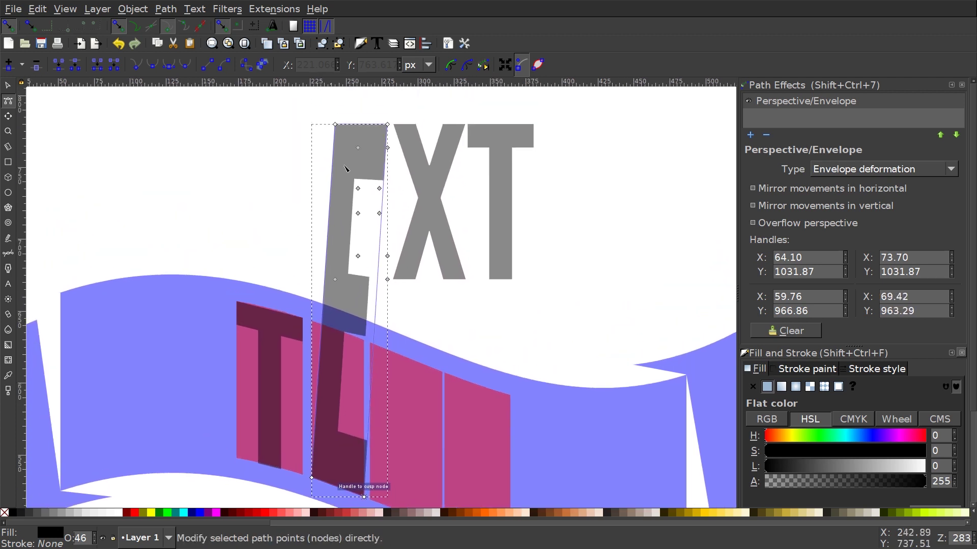
drag(336, 125, 313, 321)
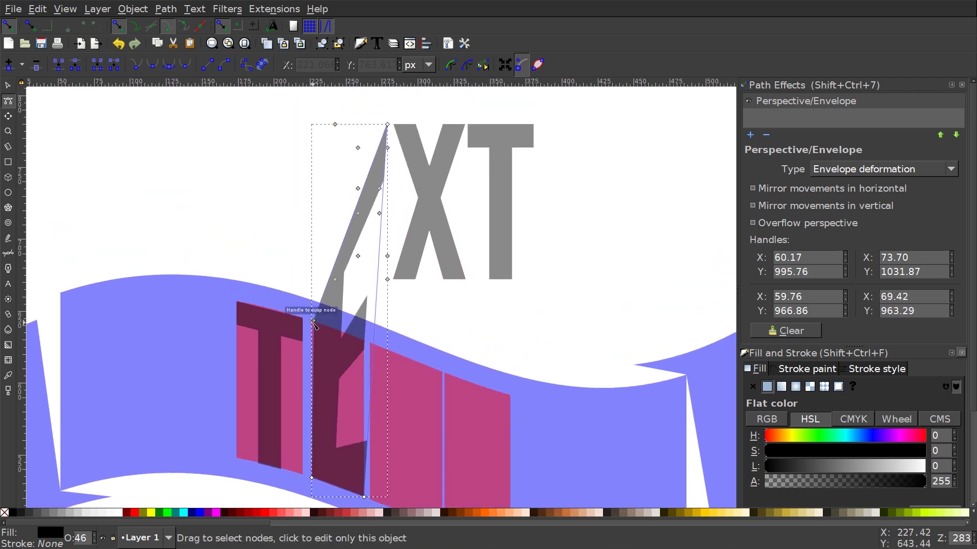
drag(388, 125, 369, 342)
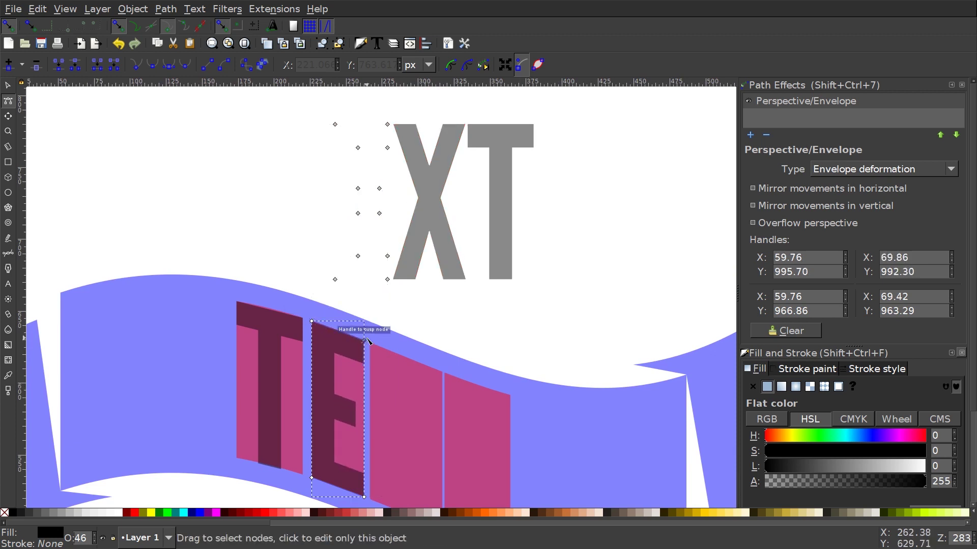
click(165, 8)
click(193, 23)
- Add a Perspective/Envelope path effect to the X and set its type to Envelope deformation
scroll(477, 361, right, 3)
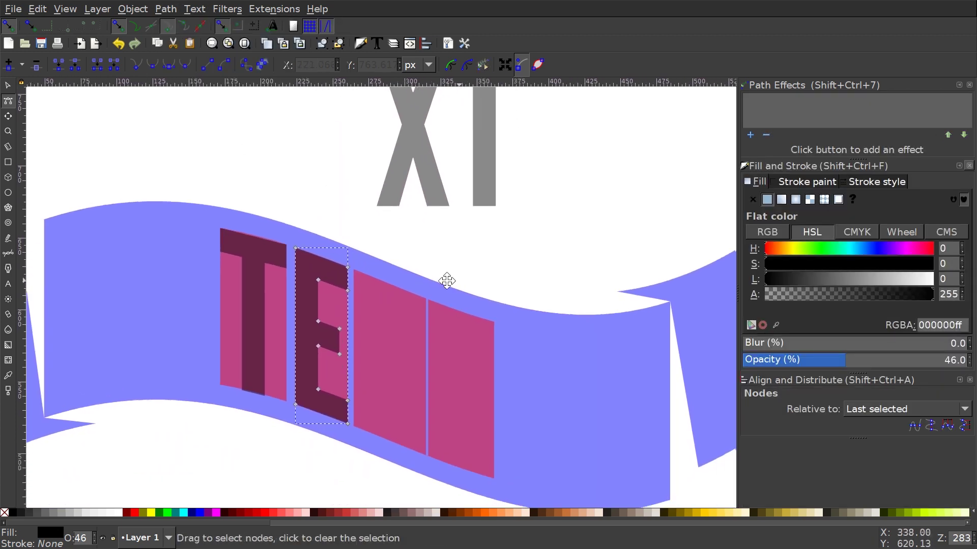
click(379, 190)
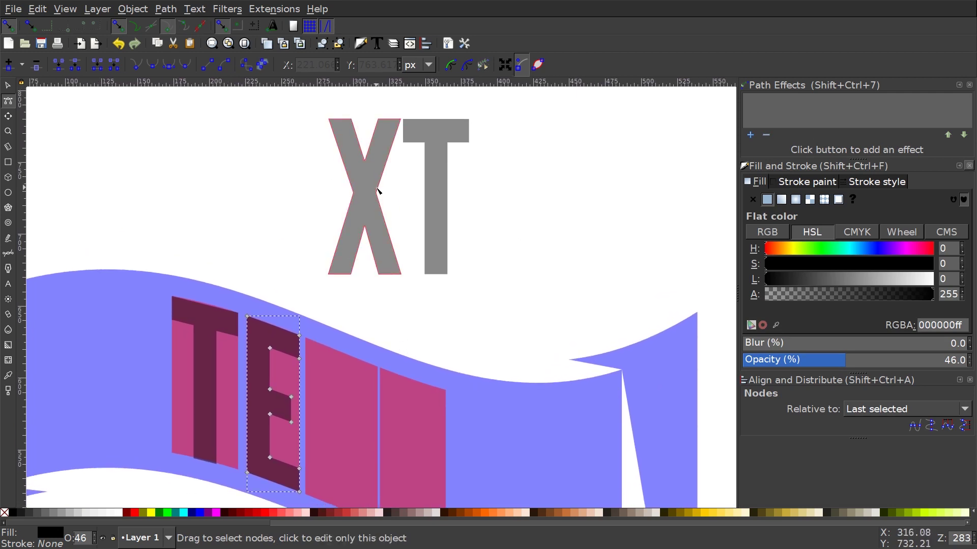
click(750, 135)
click(521, 352)
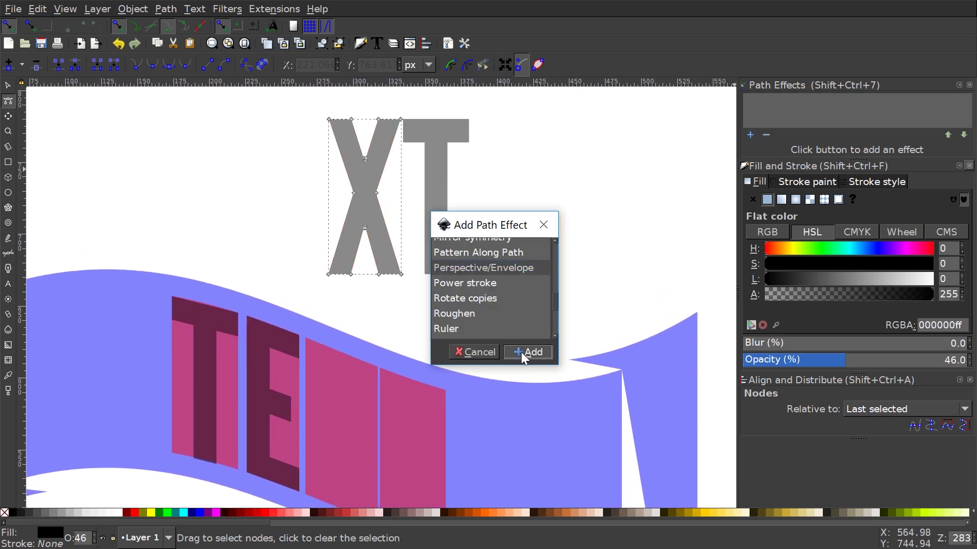
click(866, 173)
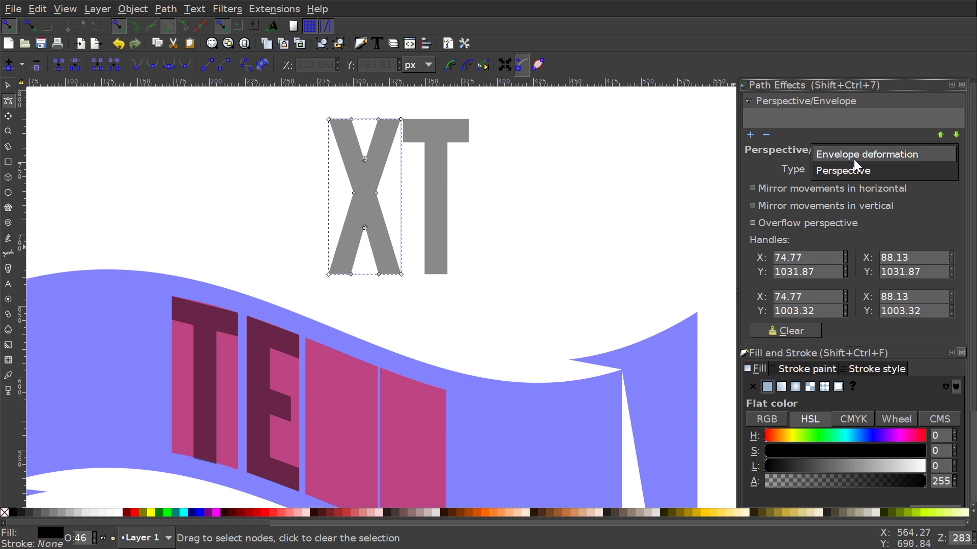
click(859, 155)
- Fit the X's four envelope corners to the third pink panel and convert the deformed letter to a path
scroll(342, 291, down, 5)
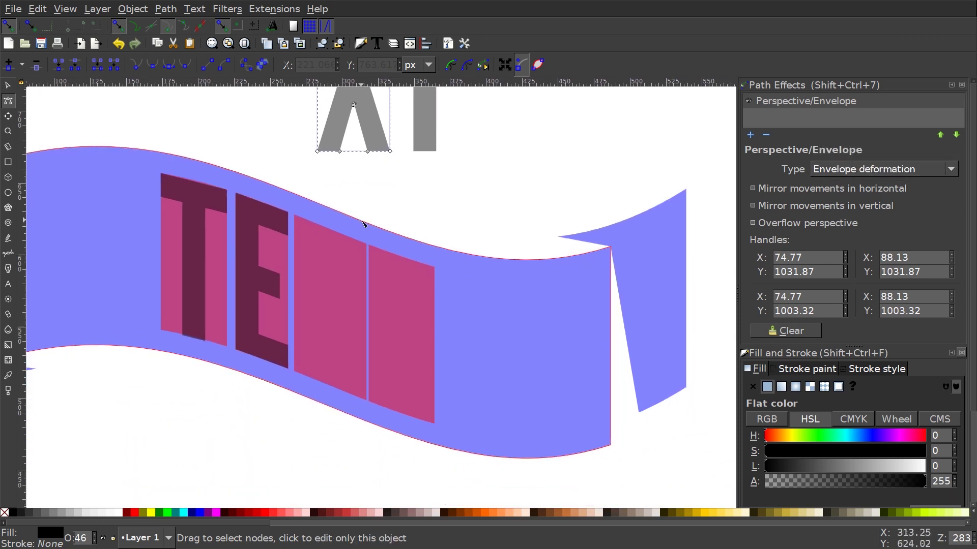
drag(290, 380, 294, 372)
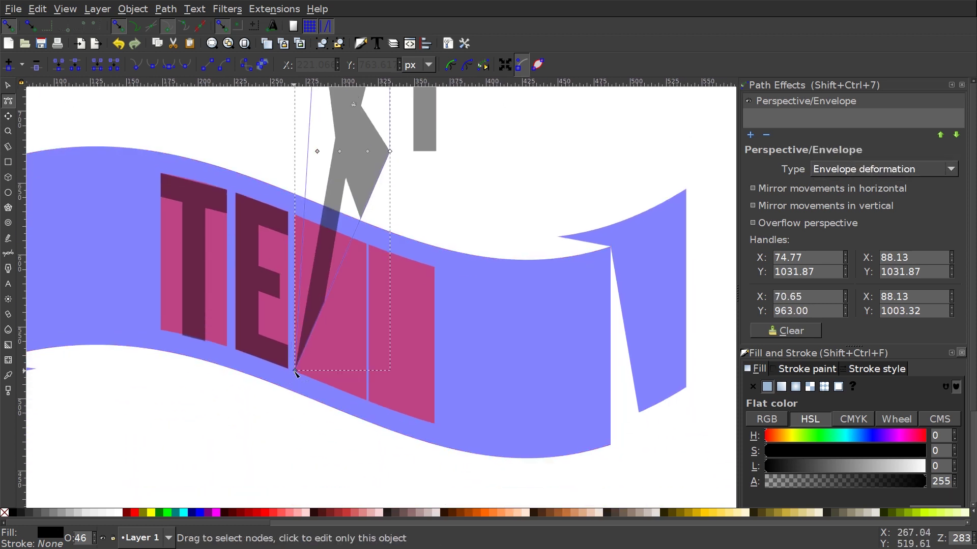
drag(392, 152, 367, 400)
scroll(371, 325, up, 3)
scroll(370, 326, up, 1)
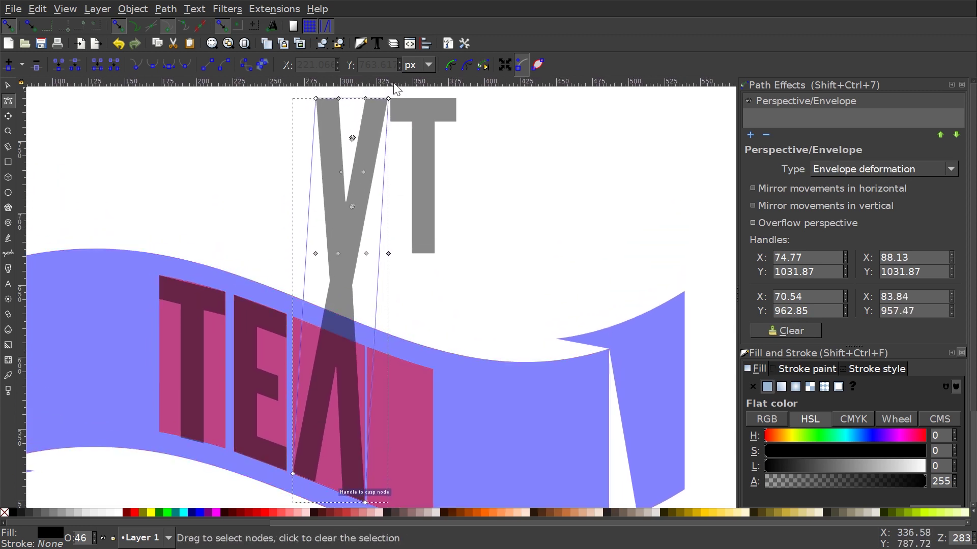
drag(367, 323, 364, 346)
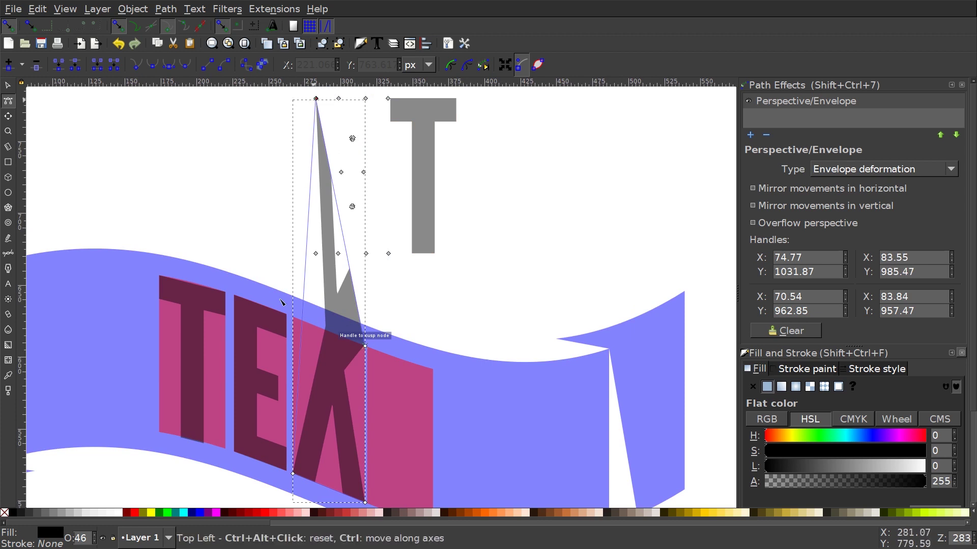
drag(280, 302, 293, 317)
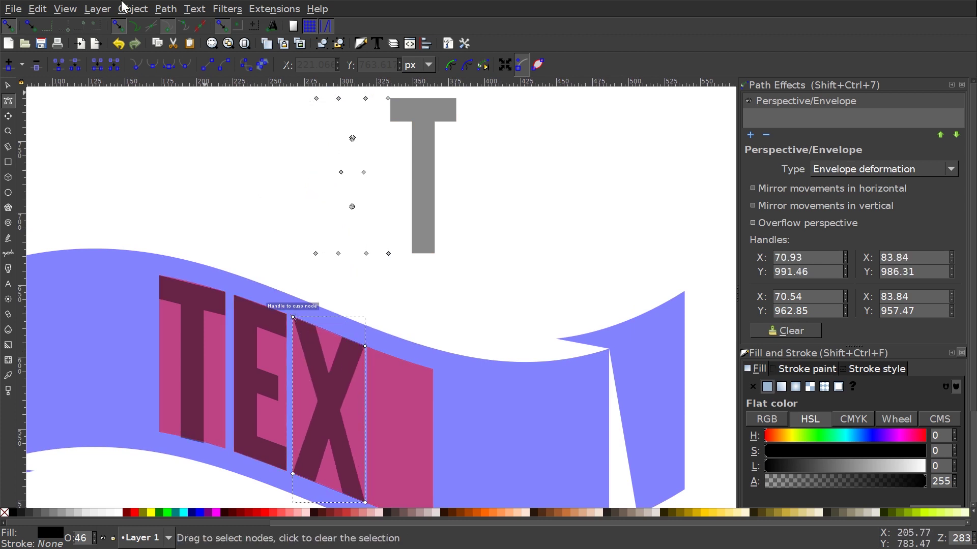
click(166, 9)
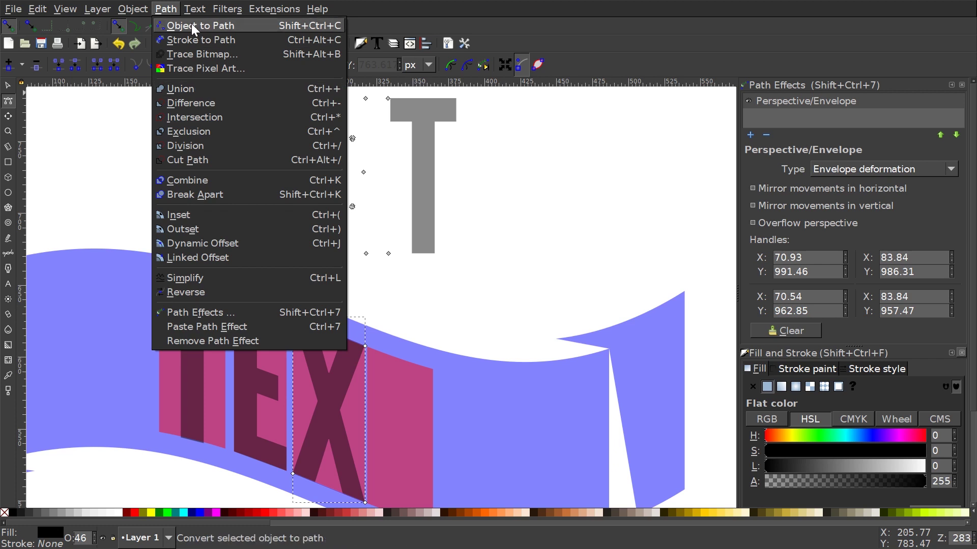
click(188, 27)
- Add a Perspective/Envelope path effect to the last T and set its type to Envelope deformation
drag(416, 276, 381, 277)
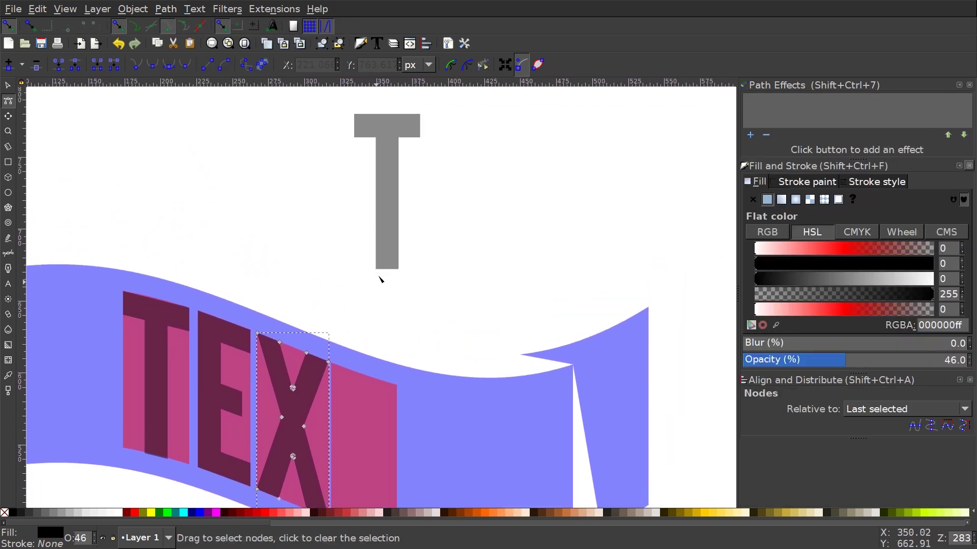
click(395, 138)
click(750, 135)
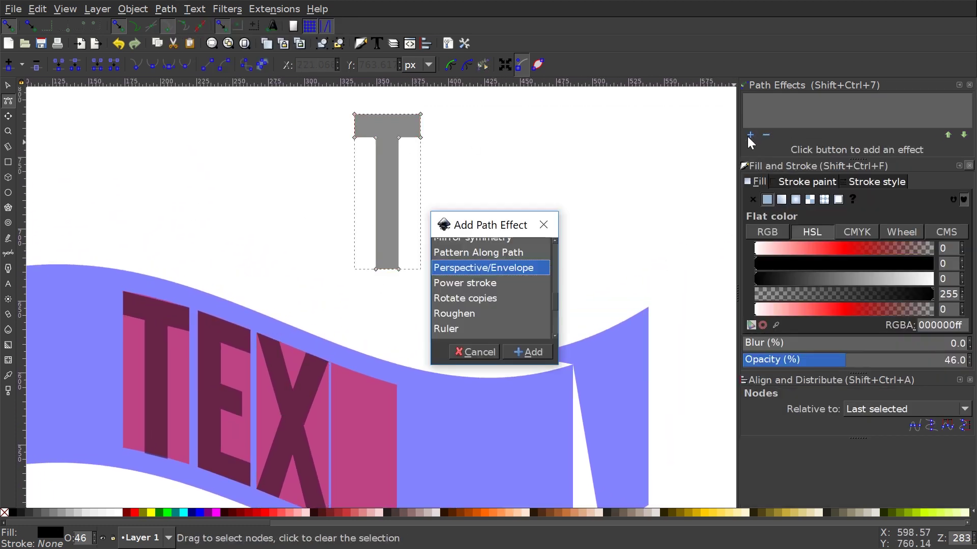
click(532, 353)
click(885, 170)
click(868, 173)
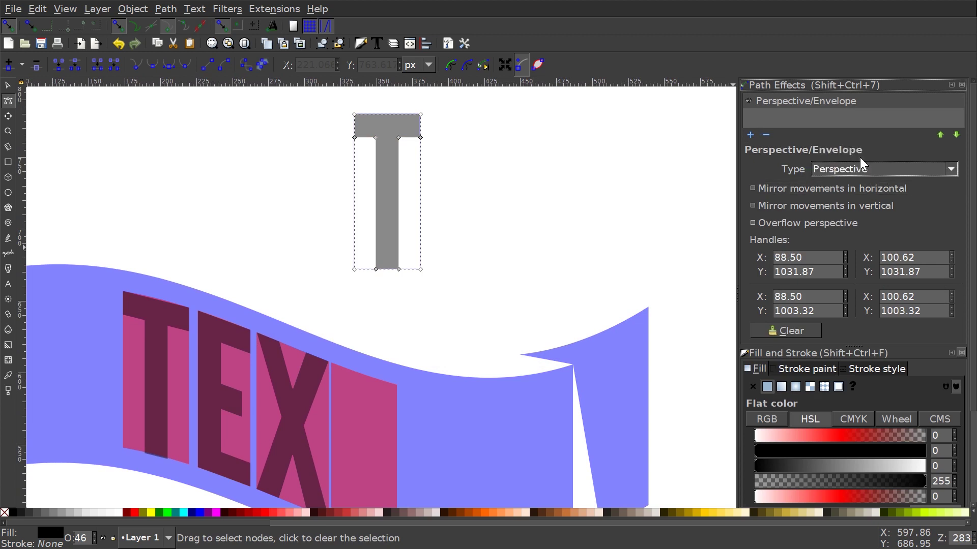
- Fit the last T's four envelope corners to the corners of the fourth pink panel
scroll(399, 261, down, 4)
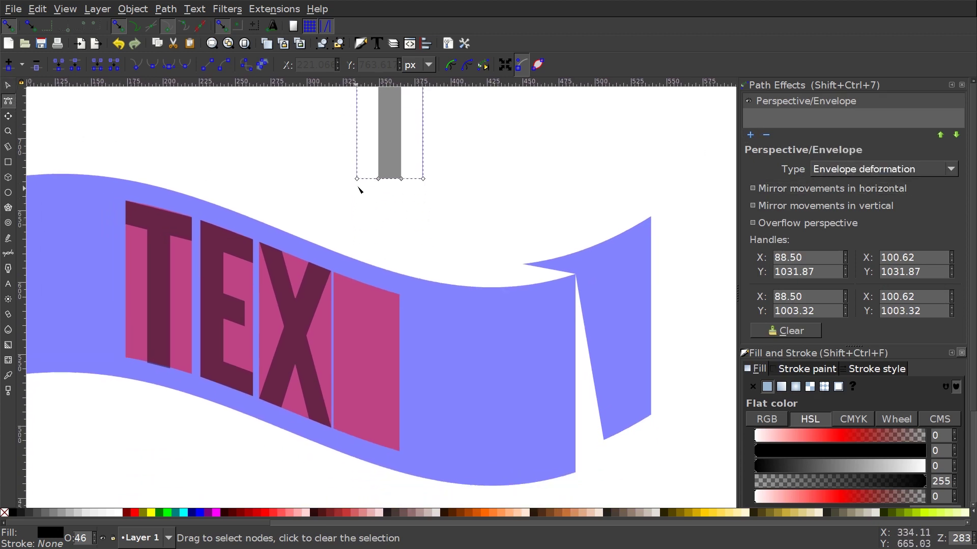
drag(357, 179, 336, 430)
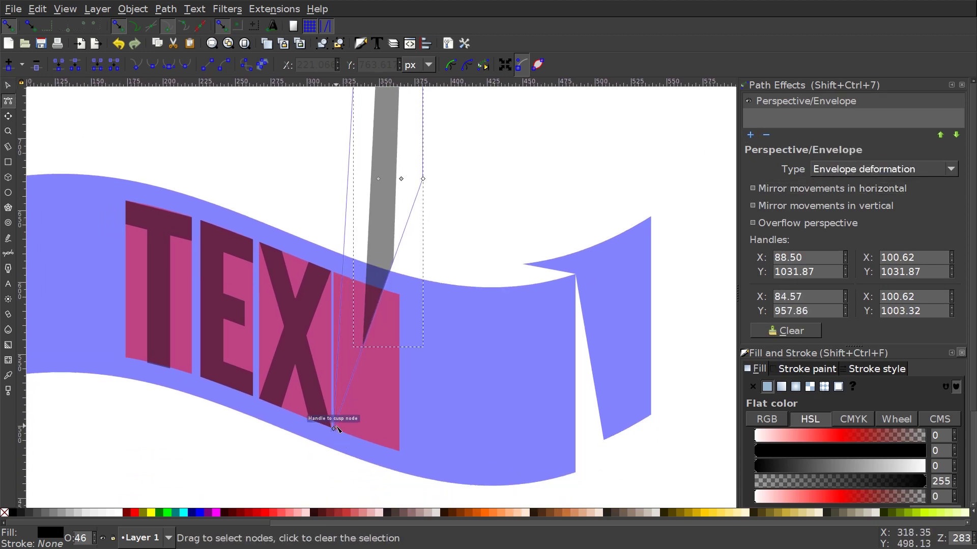
drag(424, 179, 401, 452)
scroll(432, 305, up, 5)
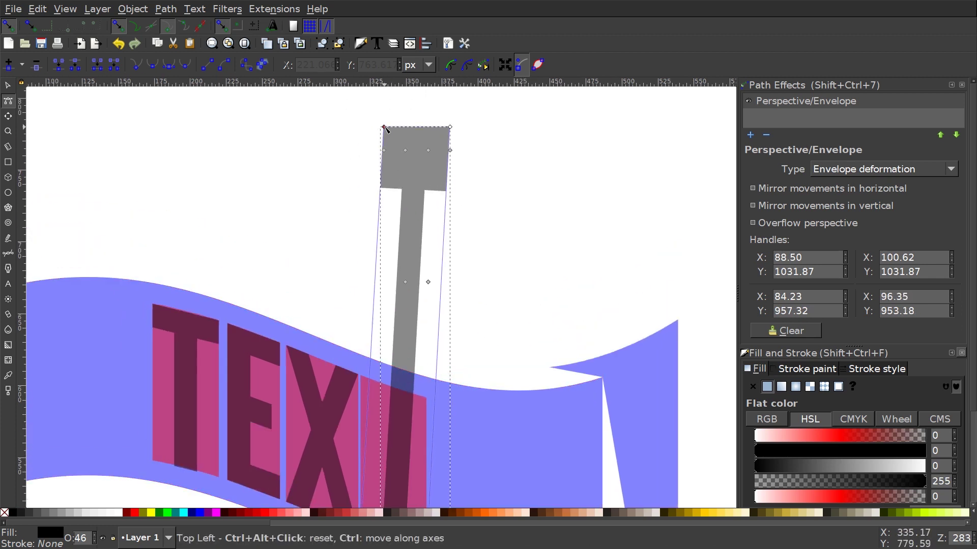
drag(384, 127, 361, 376)
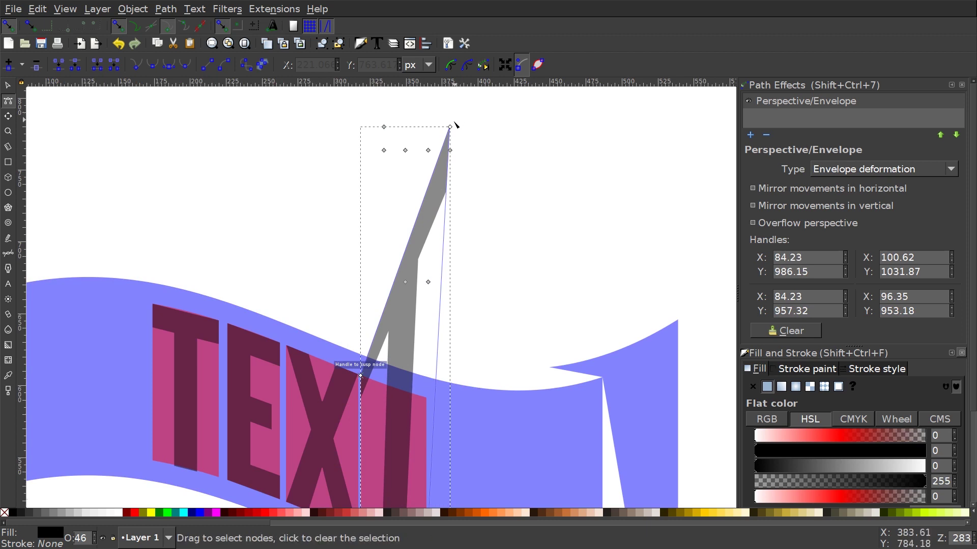
drag(450, 127, 427, 403)
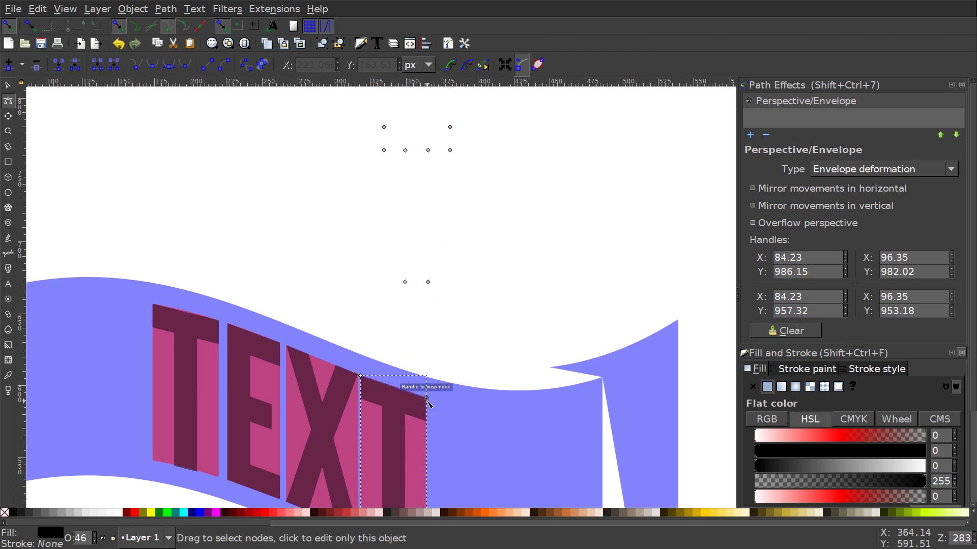
- Convert the deformed last T to a path
scroll(523, 290, down, 6)
scroll(523, 290, left, 3)
click(166, 8)
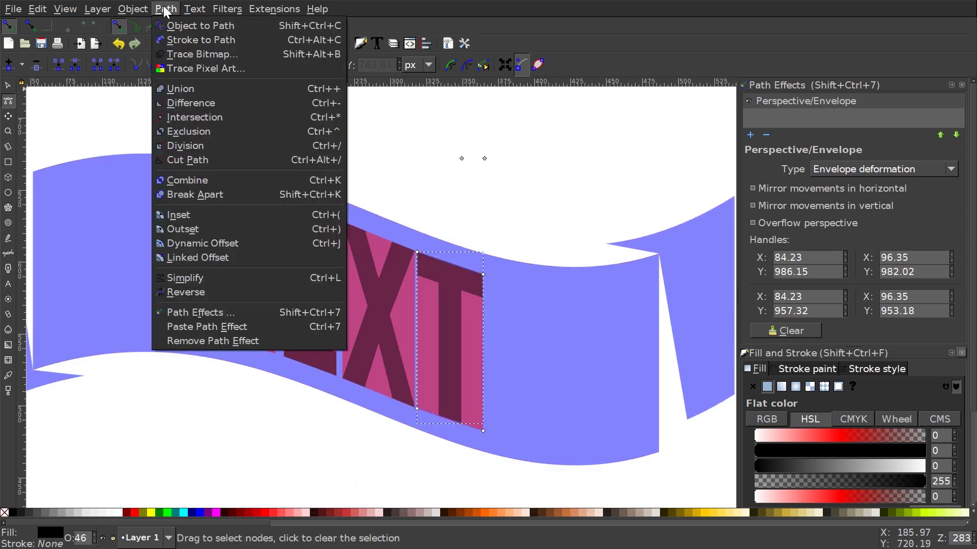
click(203, 24)
scroll(584, 297, up, 2)
scroll(585, 296, right, 1)
scroll(557, 345, left, 1)
scroll(556, 346, up, 1)
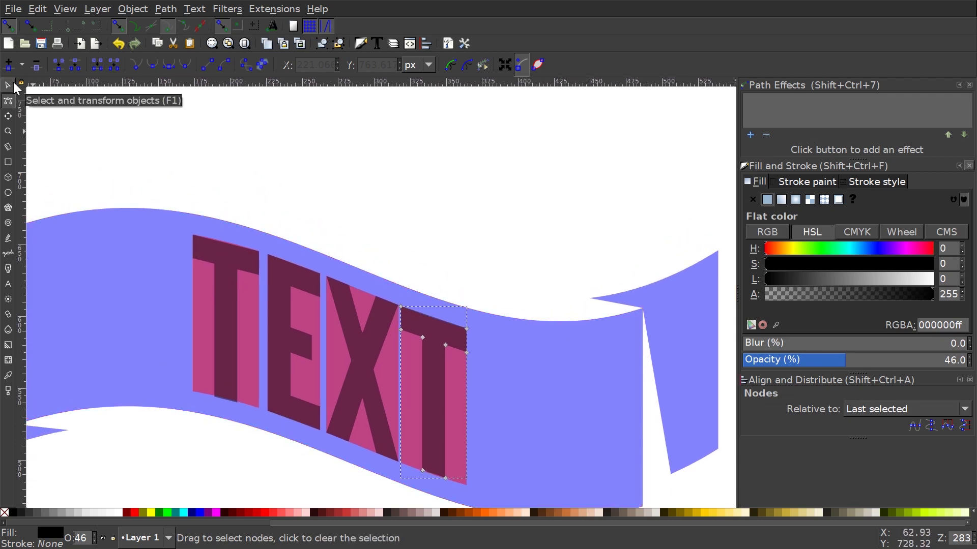
- Close the Path Effects dialog and deselect the last T
click(15, 87)
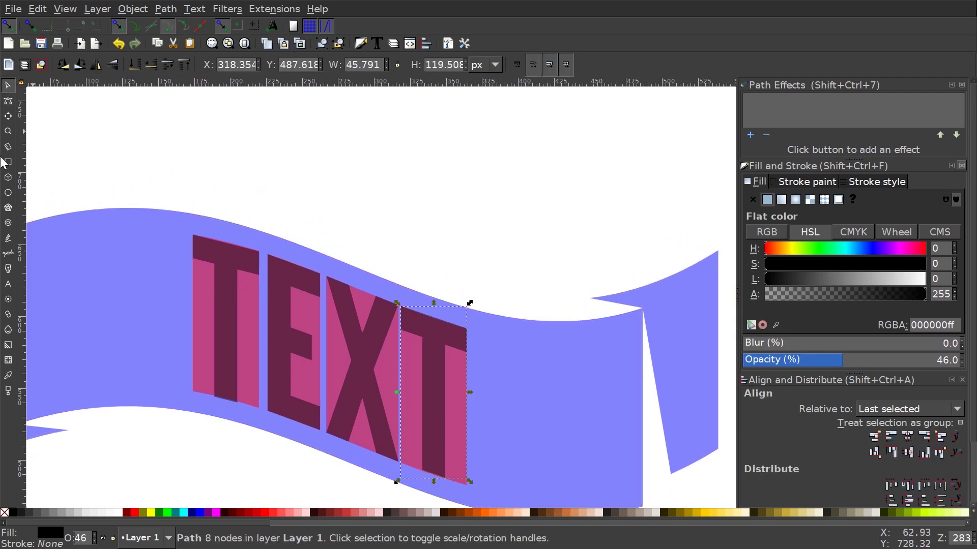
click(961, 87)
scroll(462, 273, down, 2)
scroll(463, 272, left, 1)
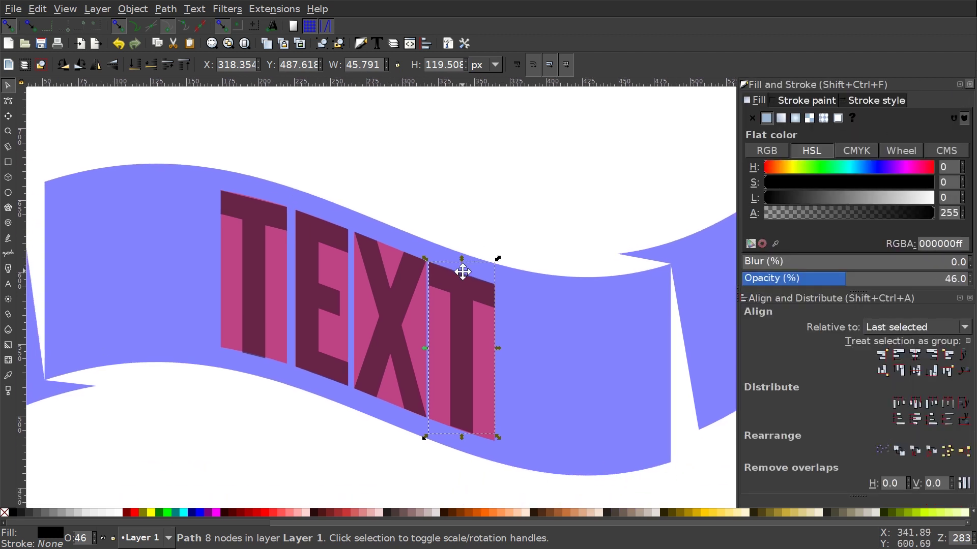
click(526, 177)
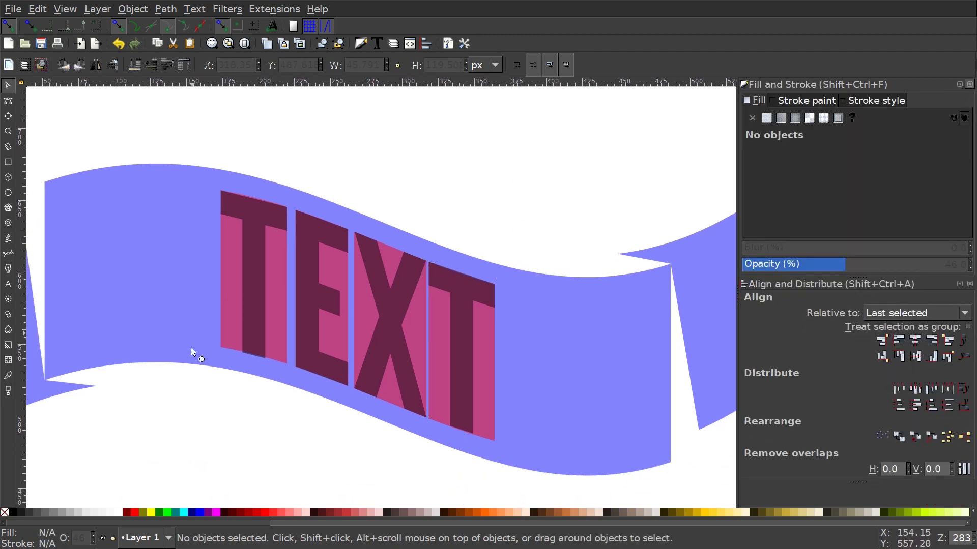
- Move the pink guide panels off the banner lettering and delete them
drag(486, 389, 577, 186)
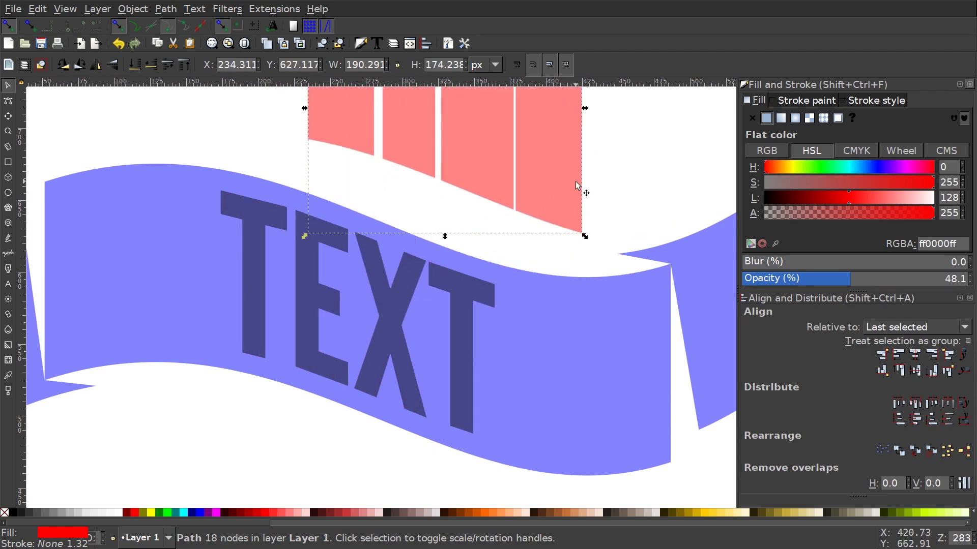
key(Delete)
scroll(551, 191, down, 3)
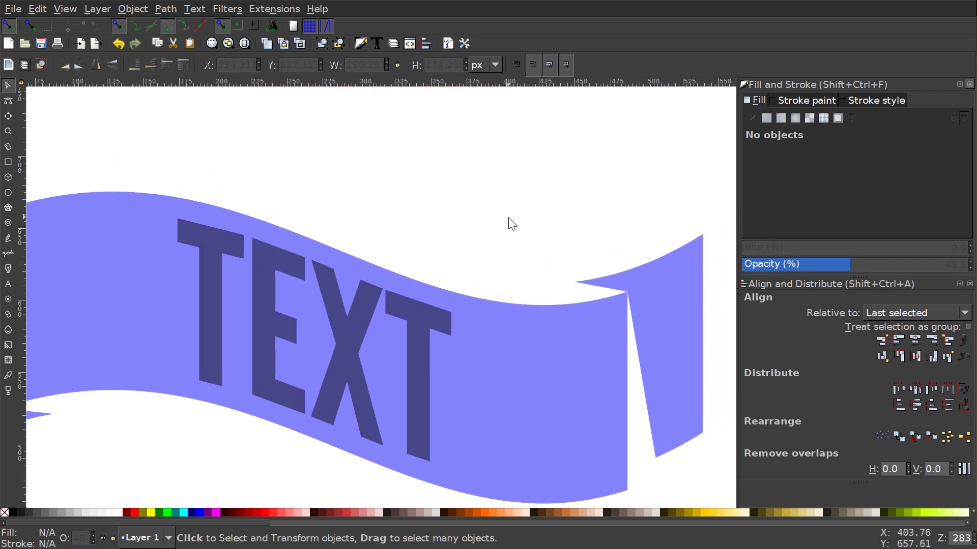
- Set all four TEXT letters to 100% opacity and change their fill to white
scroll(516, 254, right, 3)
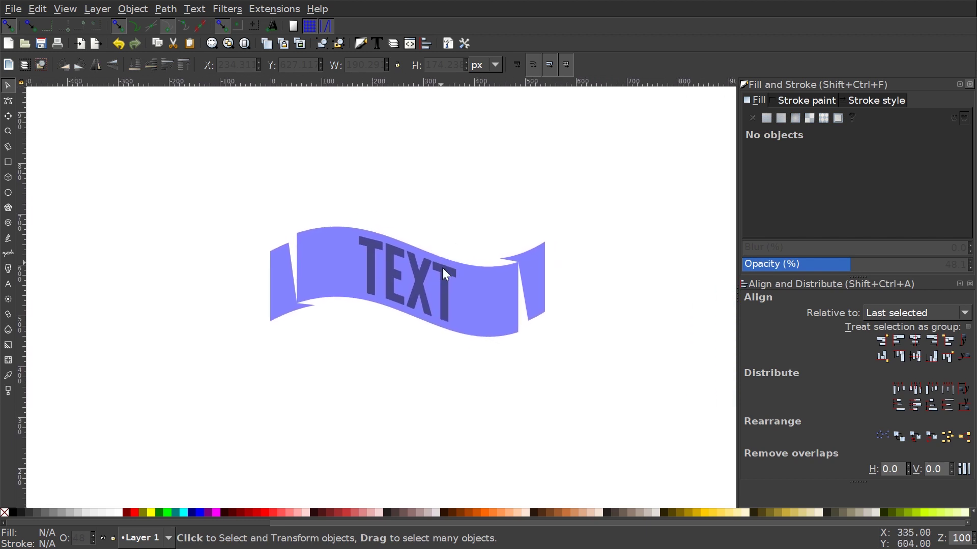
drag(464, 409, 349, 139)
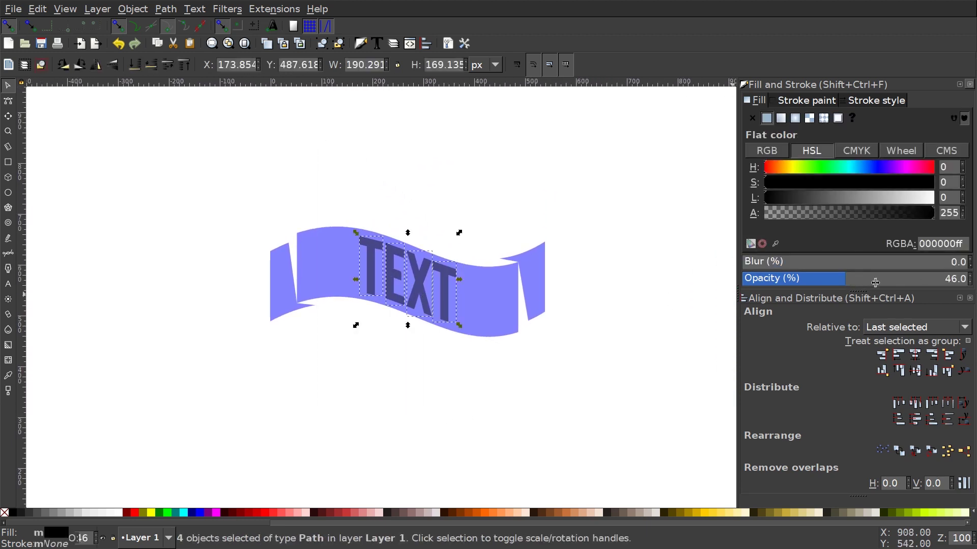
drag(853, 279, 969, 278)
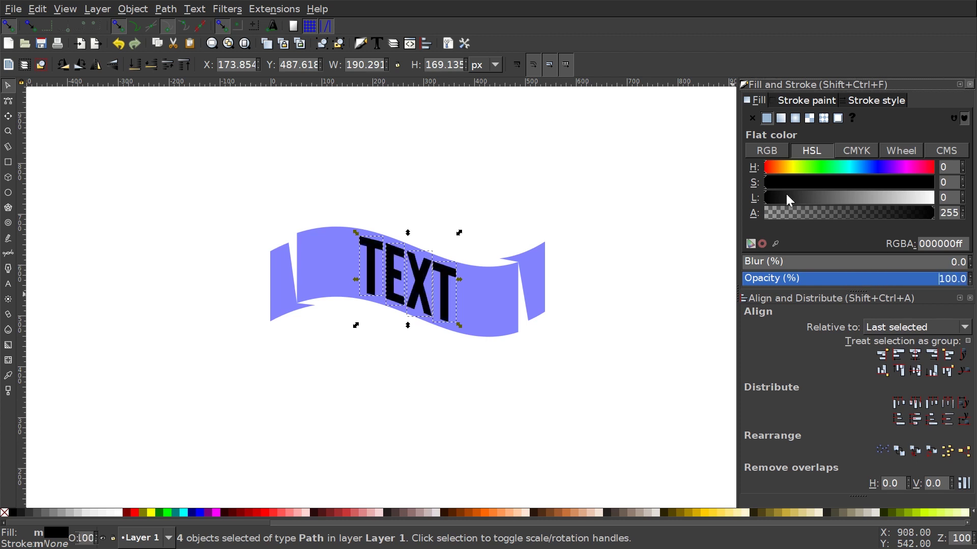
drag(789, 198, 975, 197)
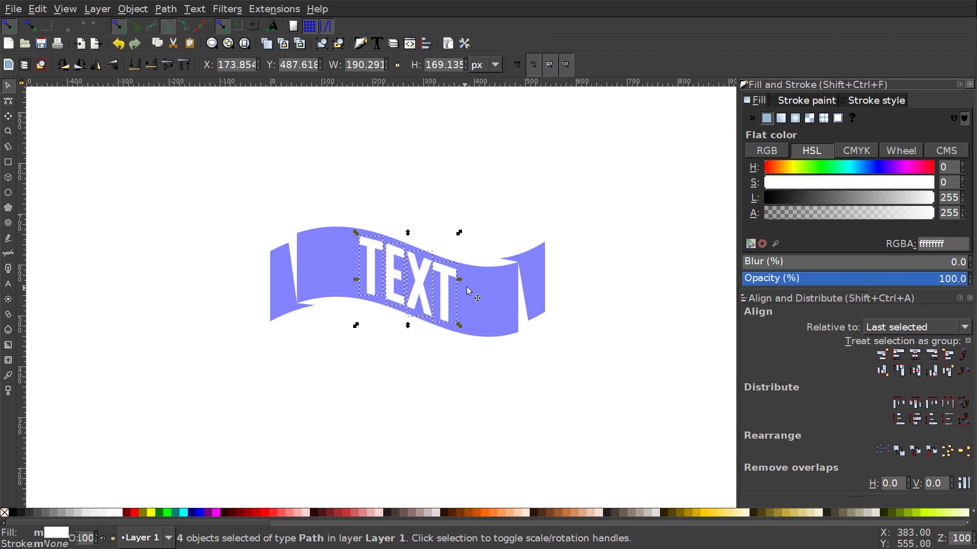
- Set the ribbon body and both tails to 100% opacity and recolour them red (ff0000)
click(502, 279)
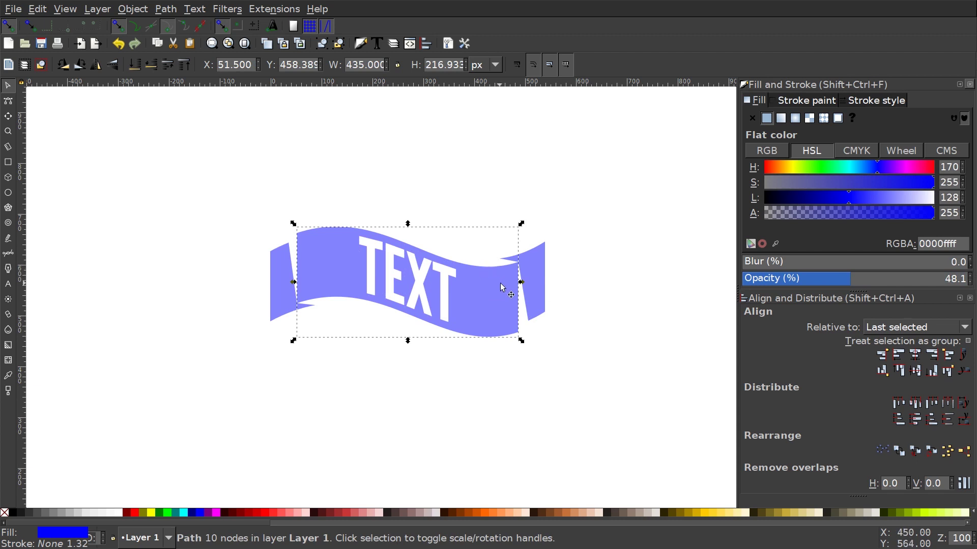
shift+click(279, 280)
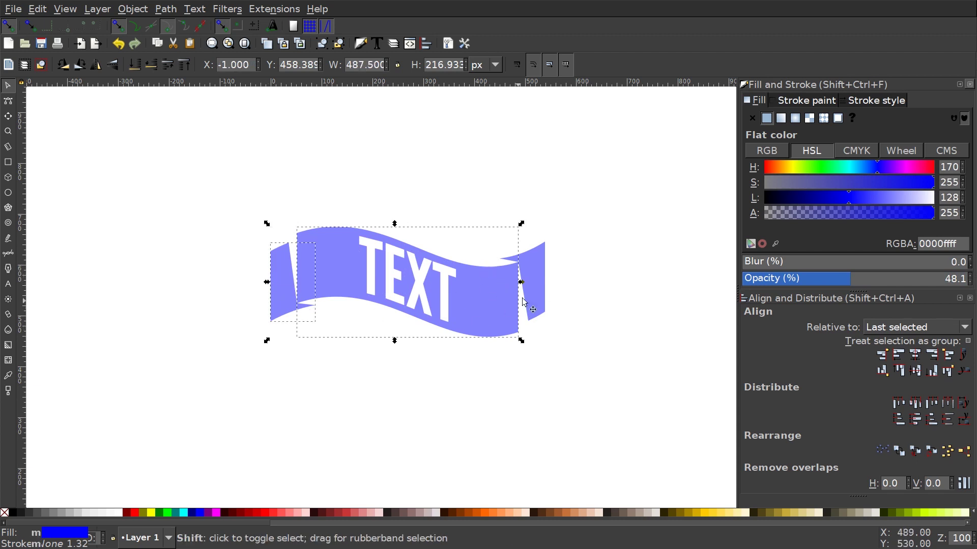
shift+click(539, 262)
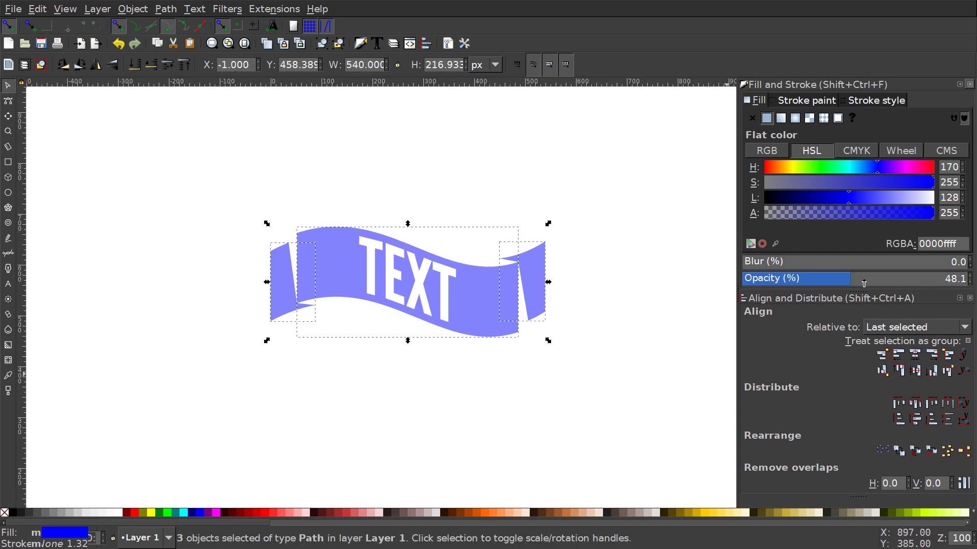
drag(864, 284, 970, 288)
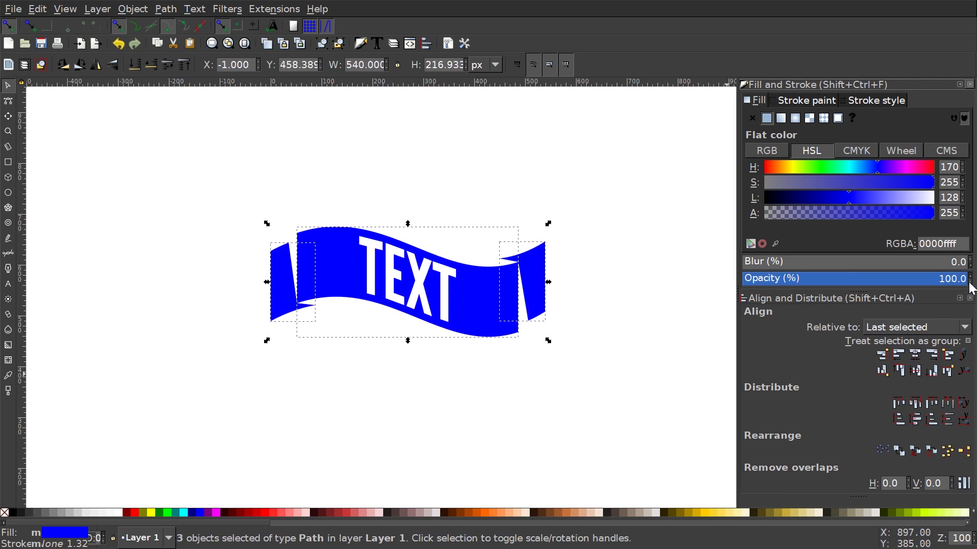
click(132, 513)
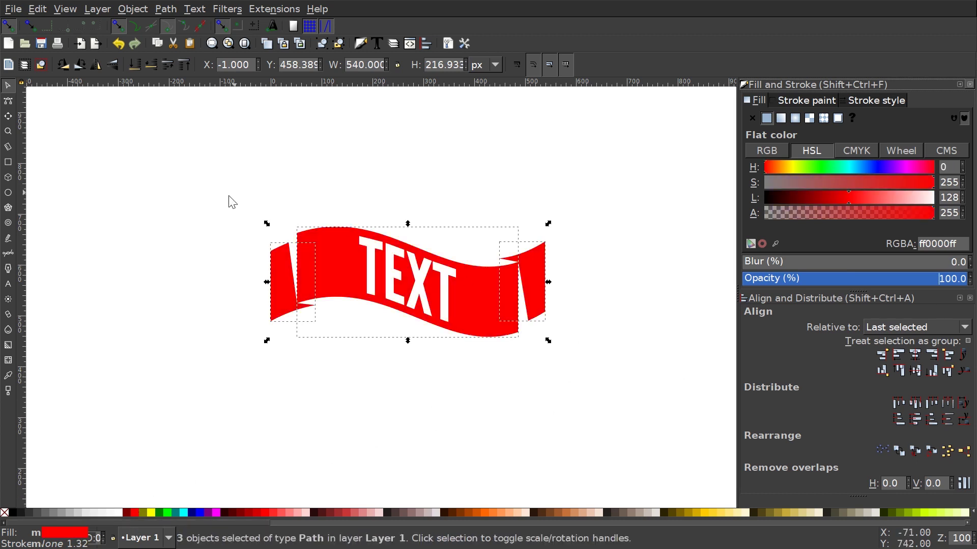
click(630, 166)
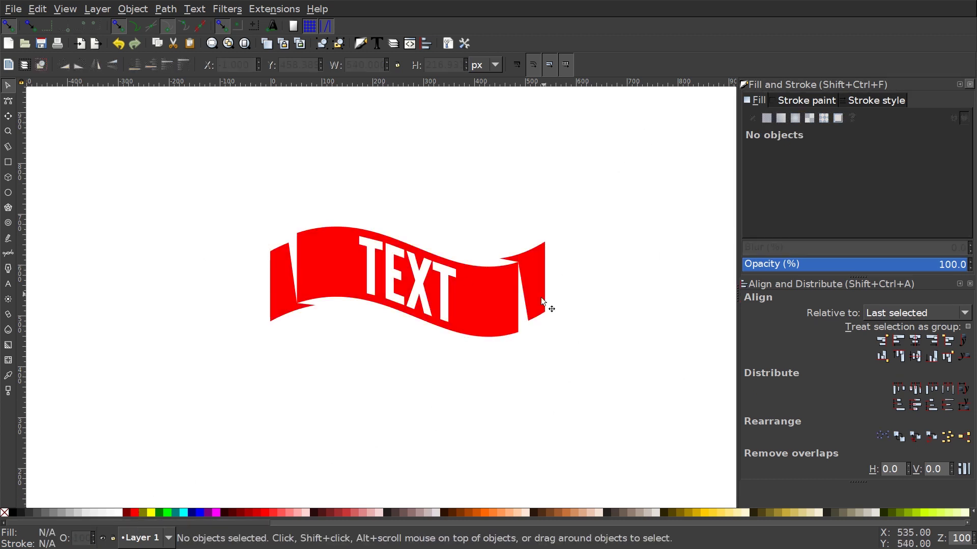
- Darken both ribbon tails to dark red by lowering their fill lightness to 90
click(530, 258)
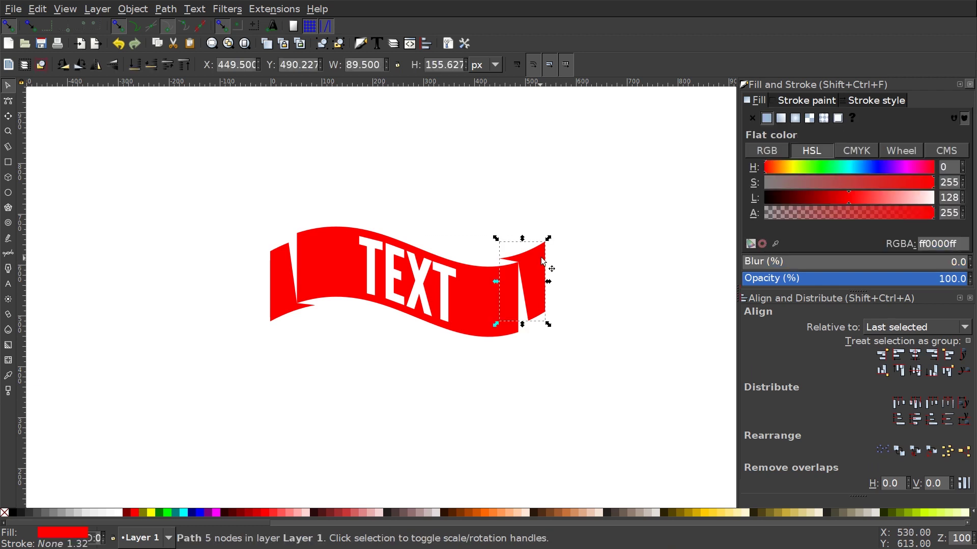
shift+click(279, 285)
drag(841, 195, 825, 195)
click(390, 437)
scroll(404, 359, right, 3)
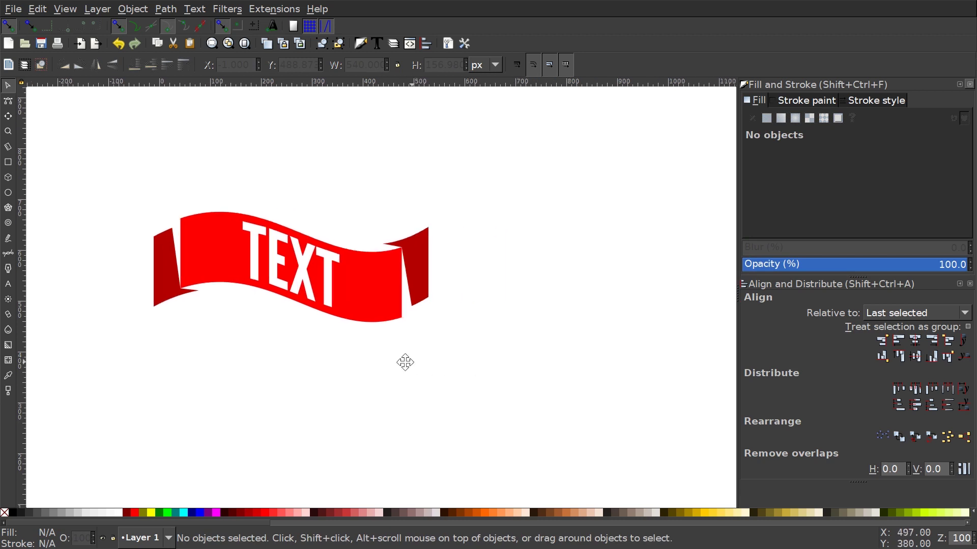
- Examine the recoloured banner with its dark red tails and white lettering
scroll(305, 375, down, 2)
scroll(492, 307, up, 2)
scroll(492, 308, right, 10)
scroll(275, 316, up, 3)
scroll(523, 327, left, 2)
scroll(524, 327, up, 3)
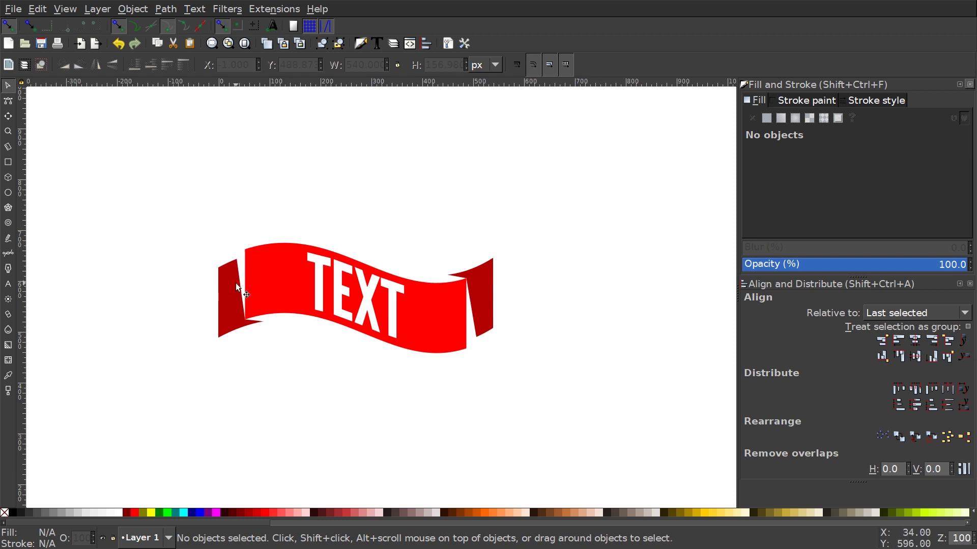
scroll(386, 349, left, 1)
scroll(385, 349, down, 1)
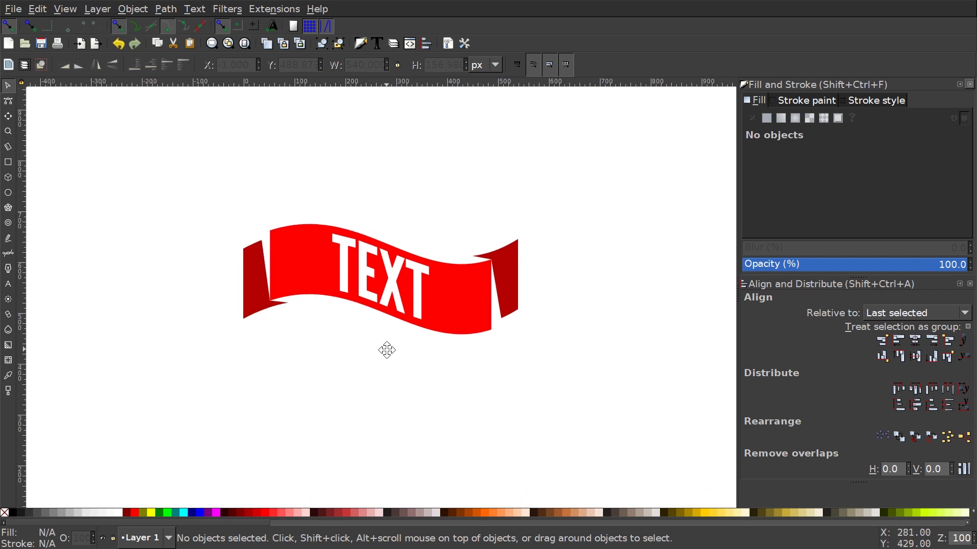
scroll(336, 333, right, 1)
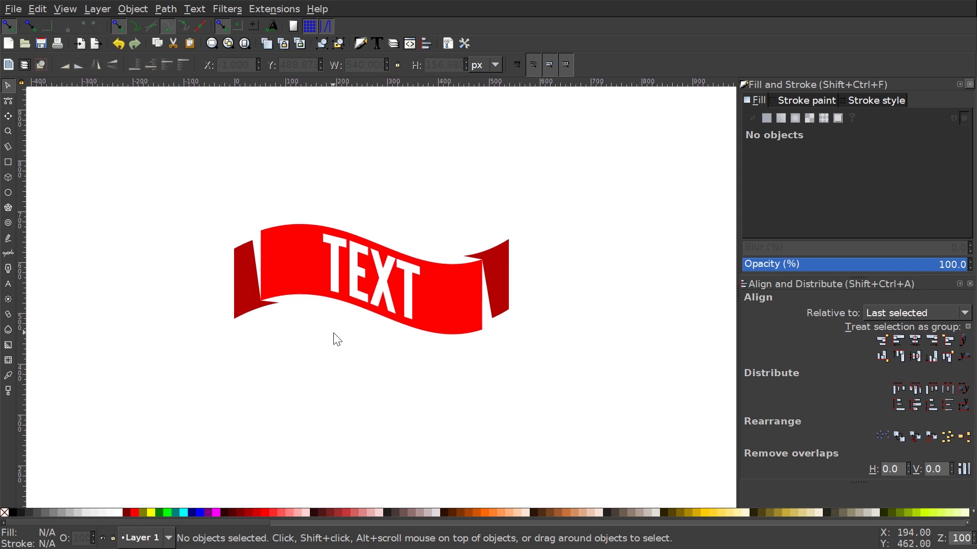
- Set the document background to a dark navy with hue 158, saturation 51 and lightness 30
click(14, 10)
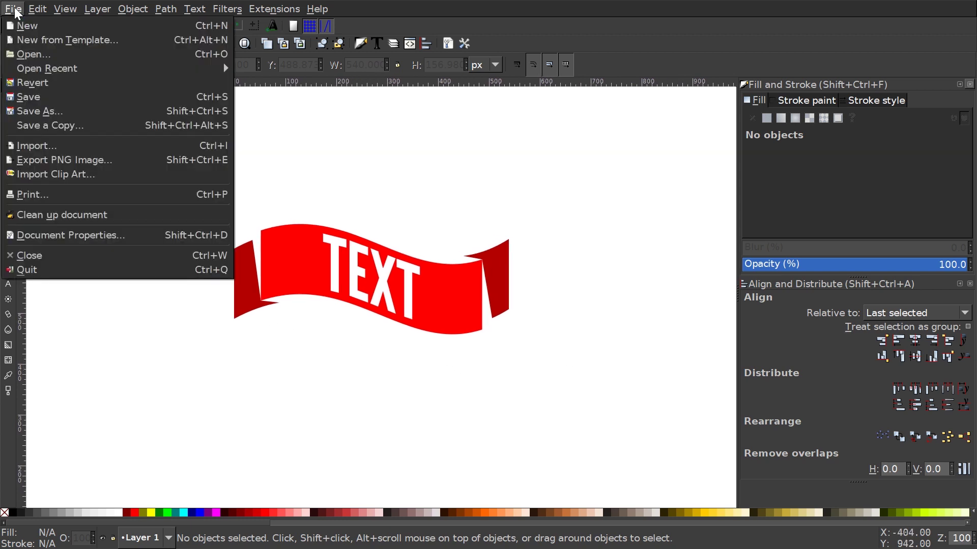
click(34, 235)
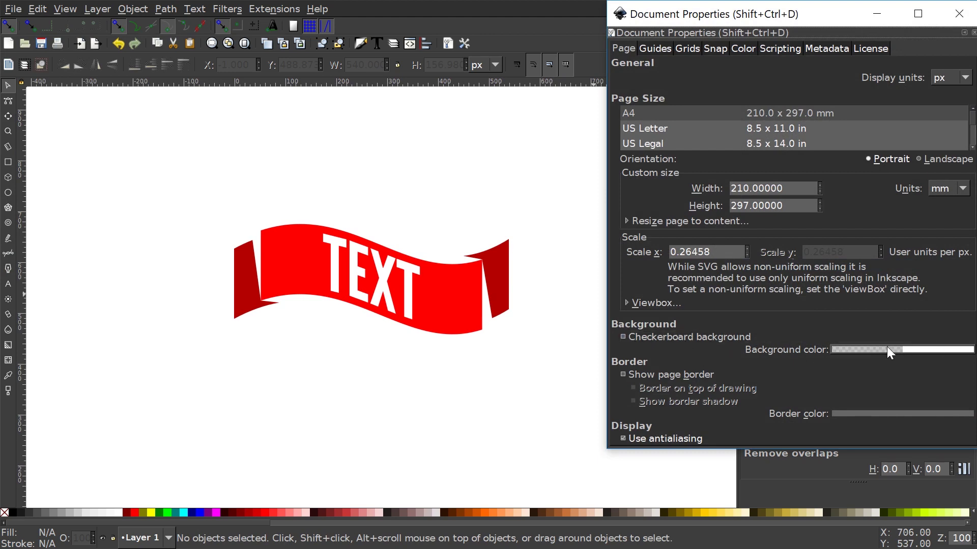
click(907, 349)
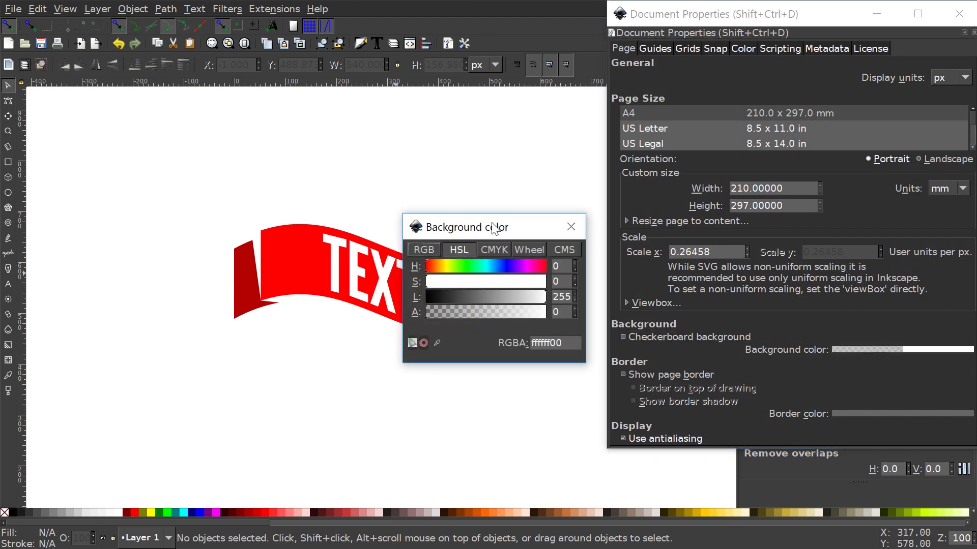
drag(495, 230, 736, 207)
drag(717, 271, 692, 267)
click(749, 241)
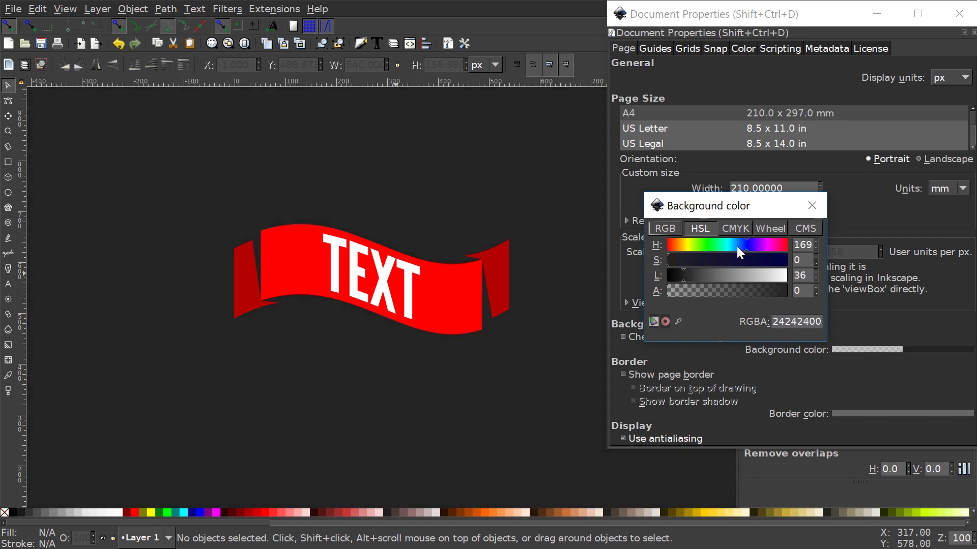
click(690, 256)
drag(688, 275, 682, 273)
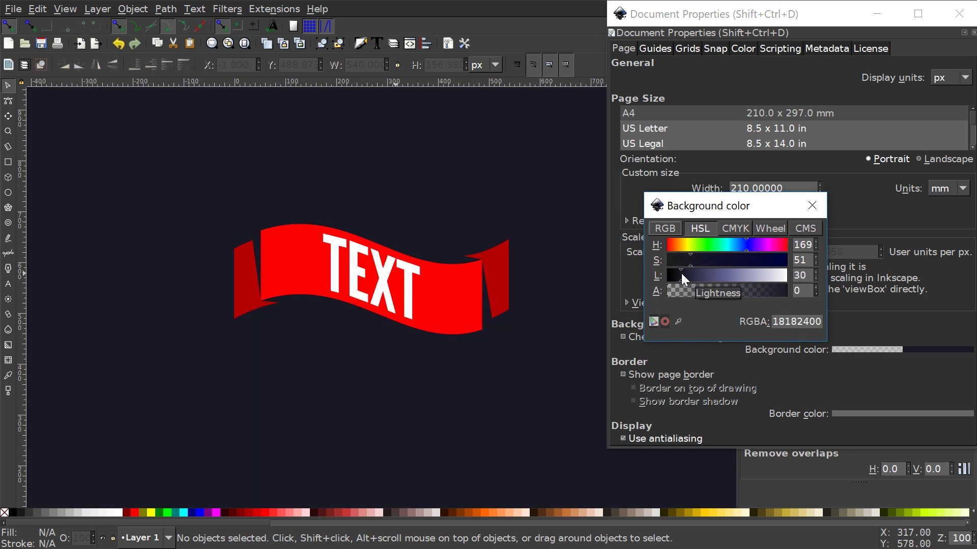
click(747, 242)
drag(747, 242, 742, 244)
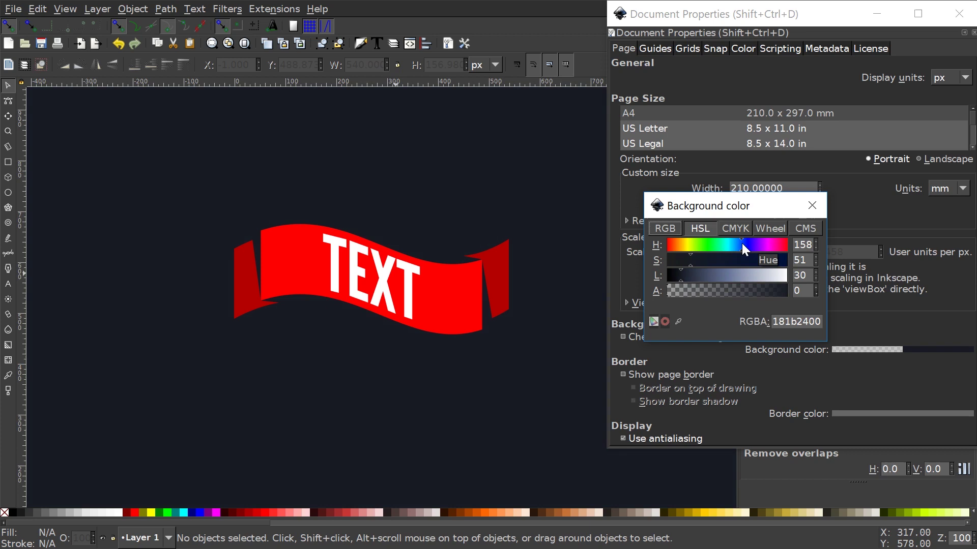
click(812, 205)
click(955, 16)
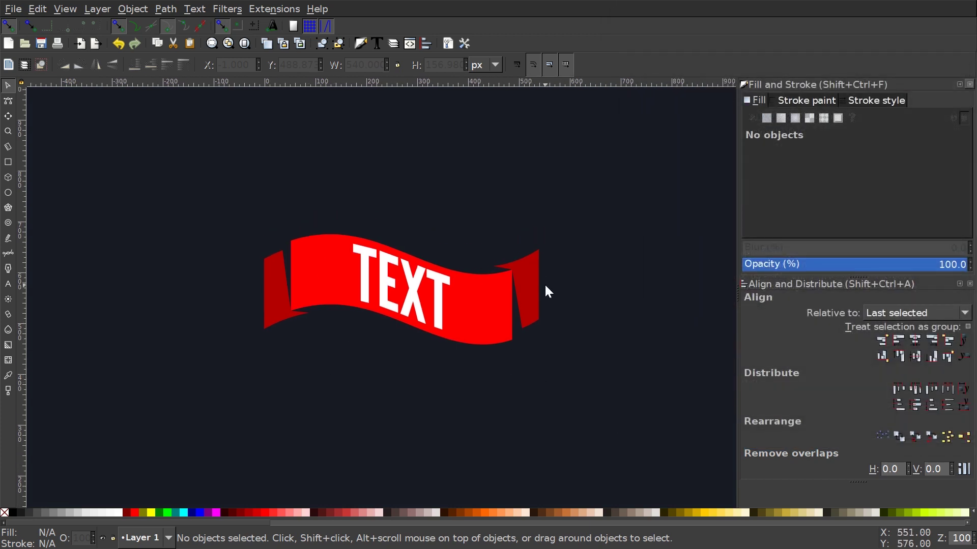
- Recolour both ribbon tails by sampling the bright red of the ribbon body with the Dropper
click(532, 271)
shift+click(275, 305)
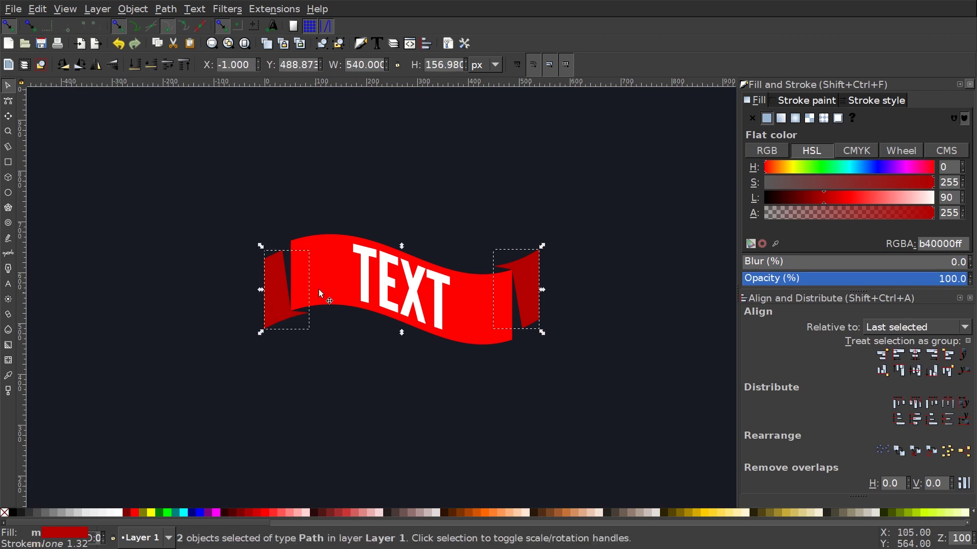
scroll(458, 313, up, 1)
key(d)
drag(303, 298, 307, 300)
key(d)
scroll(489, 305, down, 1)
click(552, 332)
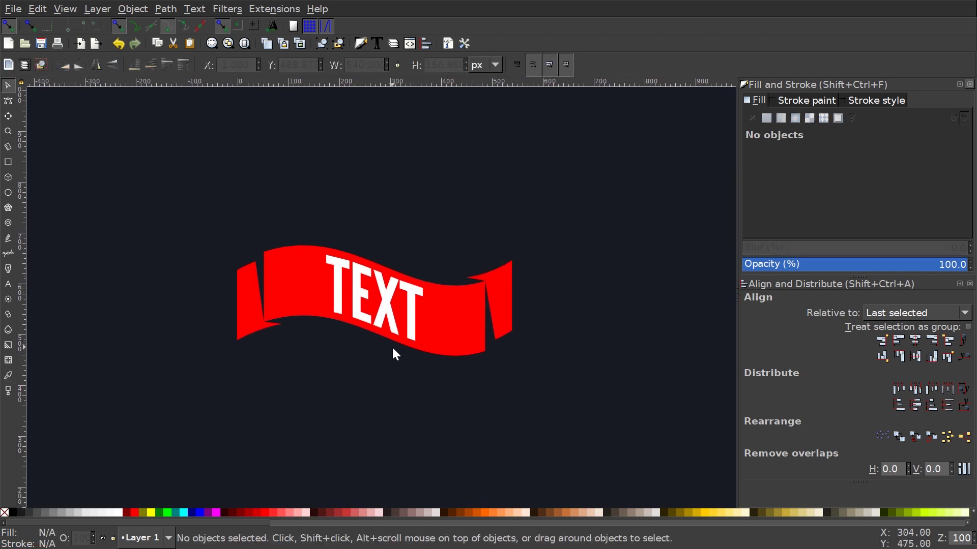
- Move the whole banner with its letters upward and skew it slightly so it slants to the right
drag(393, 349, 389, 343)
drag(636, 405, 90, 114)
drag(440, 309, 449, 270)
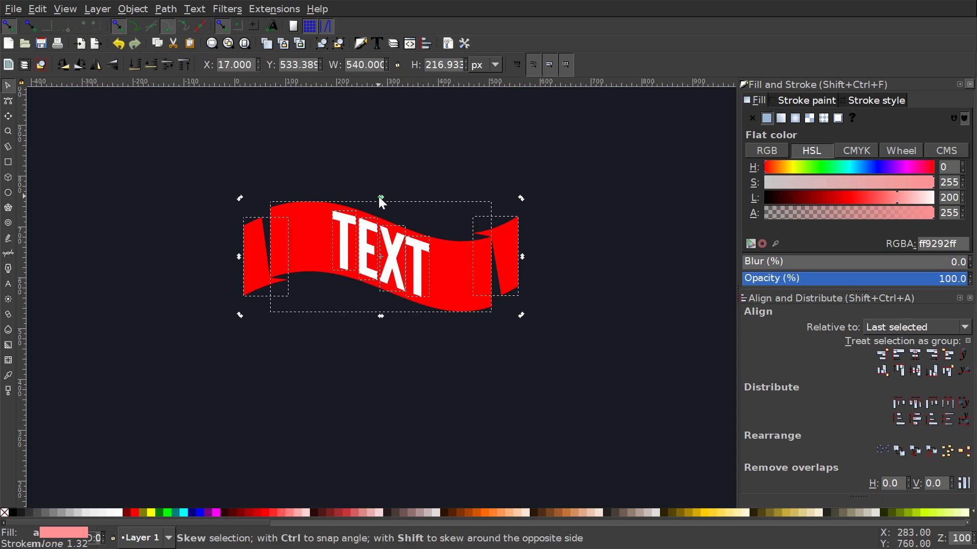
drag(379, 197, 387, 197)
click(420, 337)
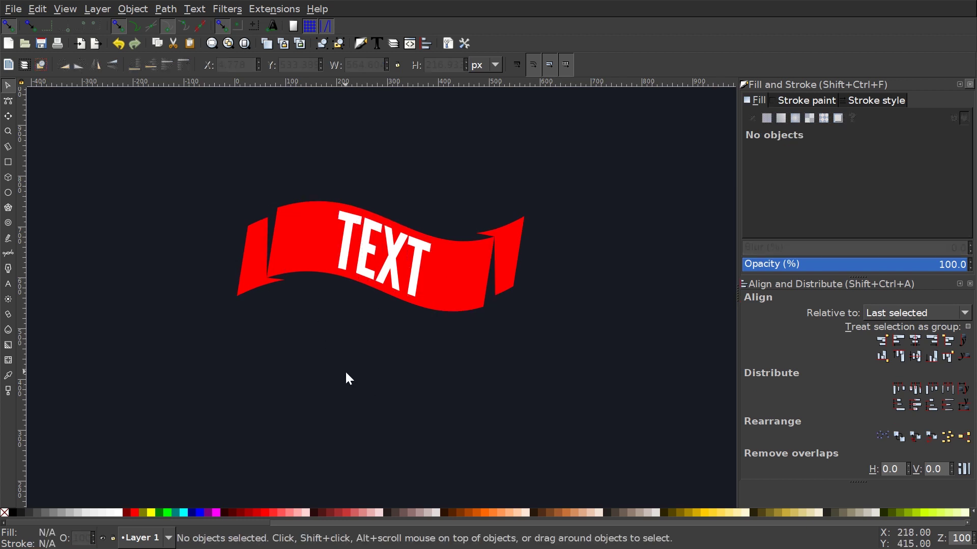
- Undo the skew applied to the whole banner
drag(346, 374, 344, 355)
scroll(524, 245, down, 2)
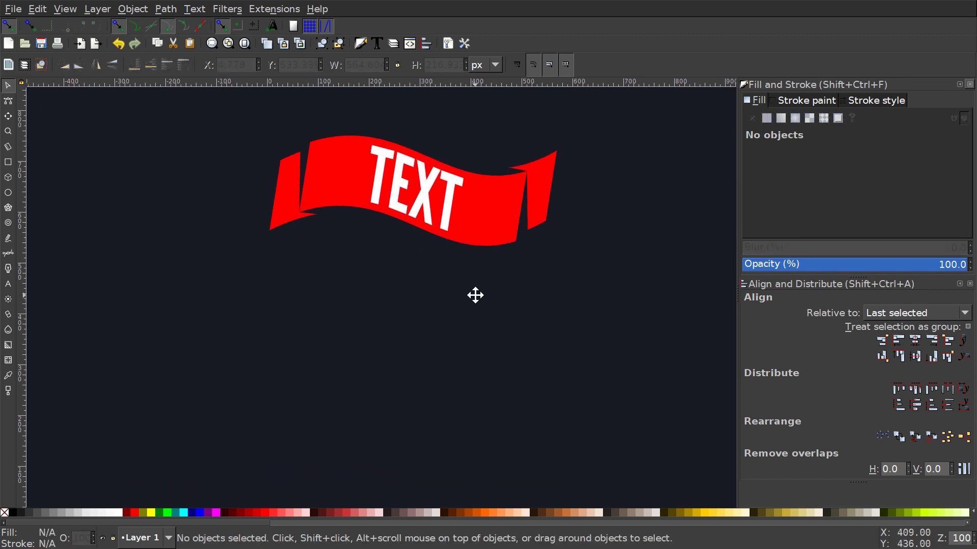
drag(447, 266, 399, 326)
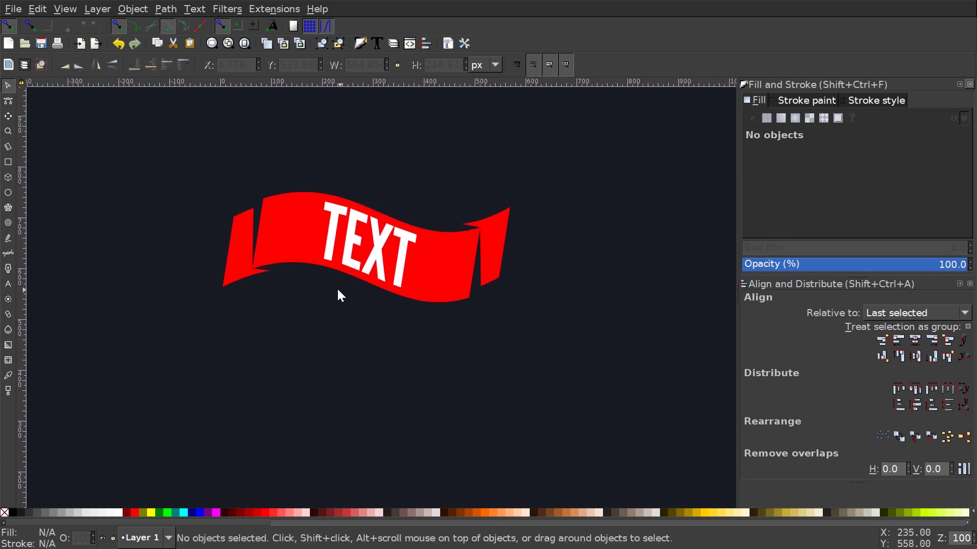
key(ctrl+z)
- Scale the whole banner proportionally down to 358 px wide and place a duplicate directly below the original
drag(677, 328, 78, 127)
drag(511, 225, 464, 227)
drag(403, 240, 374, 336)
key(ctrl+d)
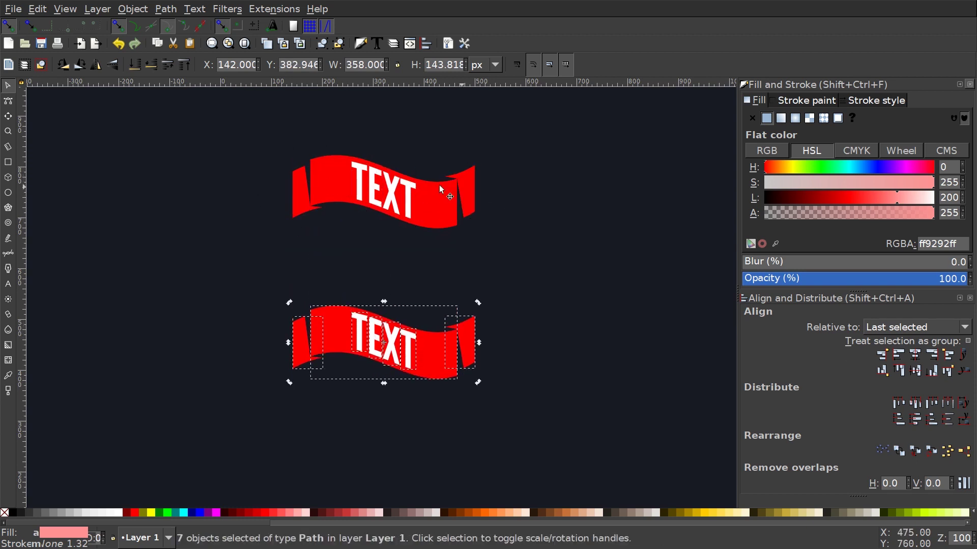
- Skew the lower banner copy slightly to the right and move it up closer beneath the original
drag(385, 301, 392, 302)
click(588, 357)
drag(577, 425, 176, 276)
drag(369, 349, 369, 300)
click(614, 446)
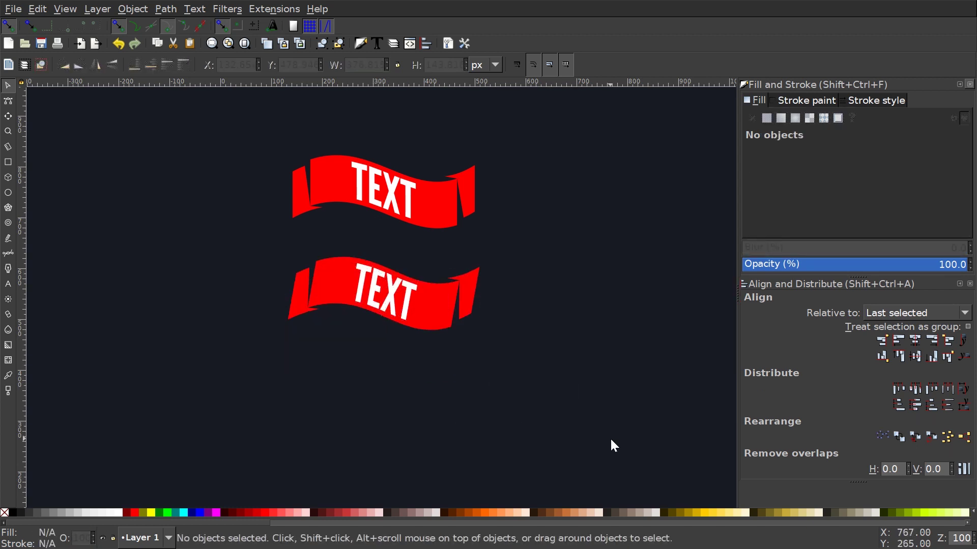